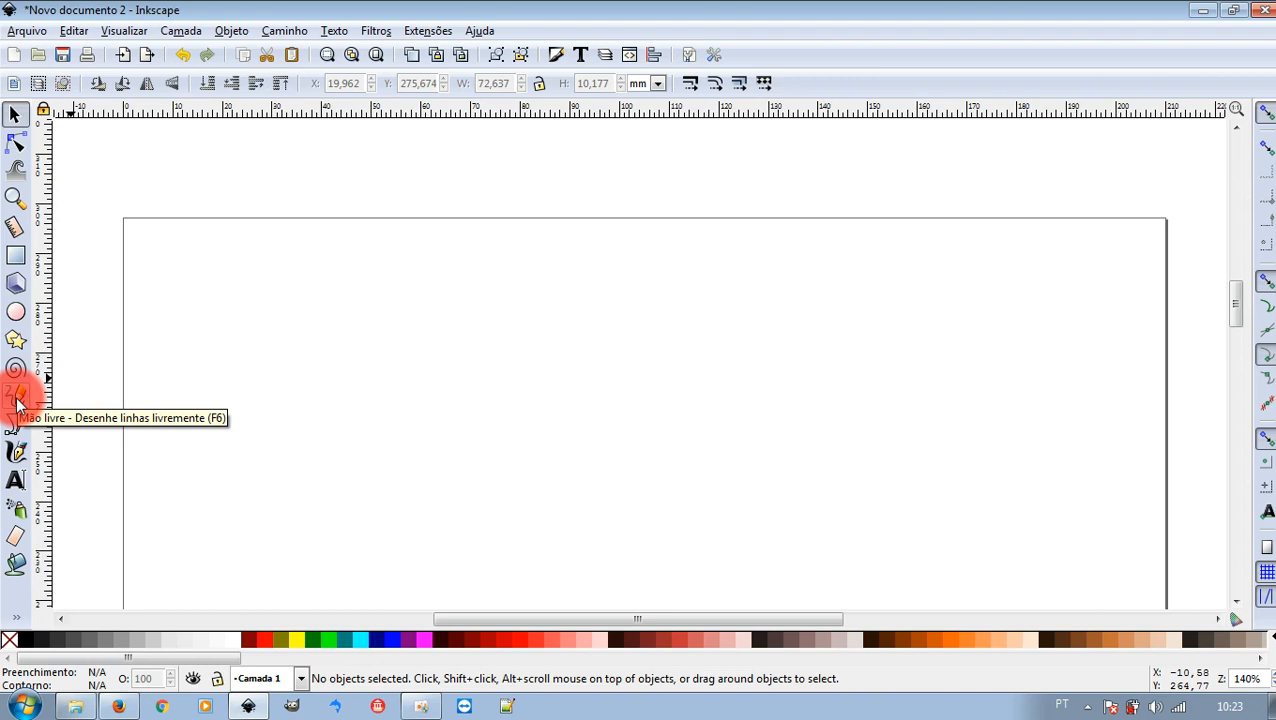
Draw a wavy freehand line about 110 mm wide across the upper page and set its smoothing to 59
{"action": "left_click", "coordinate": [16, 399]}
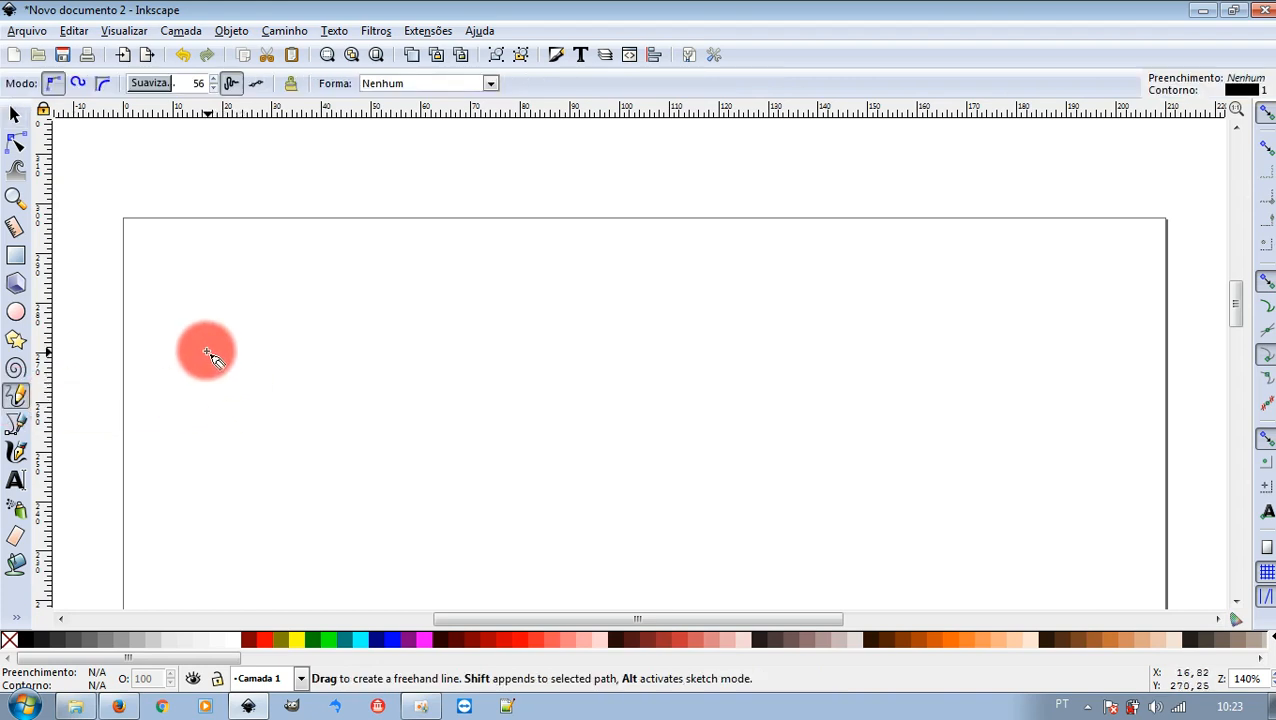
{"action": "mouse_move", "coordinate": [238, 340]}
{"action": "left_mouse_down"}
{"action": "mouse_move", "coordinate": [288, 315]}
{"action": "mouse_move", "coordinate": [332, 371]}
{"action": "mouse_move", "coordinate": [468, 410]}
{"action": "mouse_move", "coordinate": [618, 376]}
{"action": "mouse_move", "coordinate": [678, 328]}
{"action": "mouse_move", "coordinate": [709, 425]}
{"action": "mouse_move", "coordinate": [754, 352]}
{"action": "mouse_move", "coordinate": [783, 361]}
{"action": "left_mouse_up"}
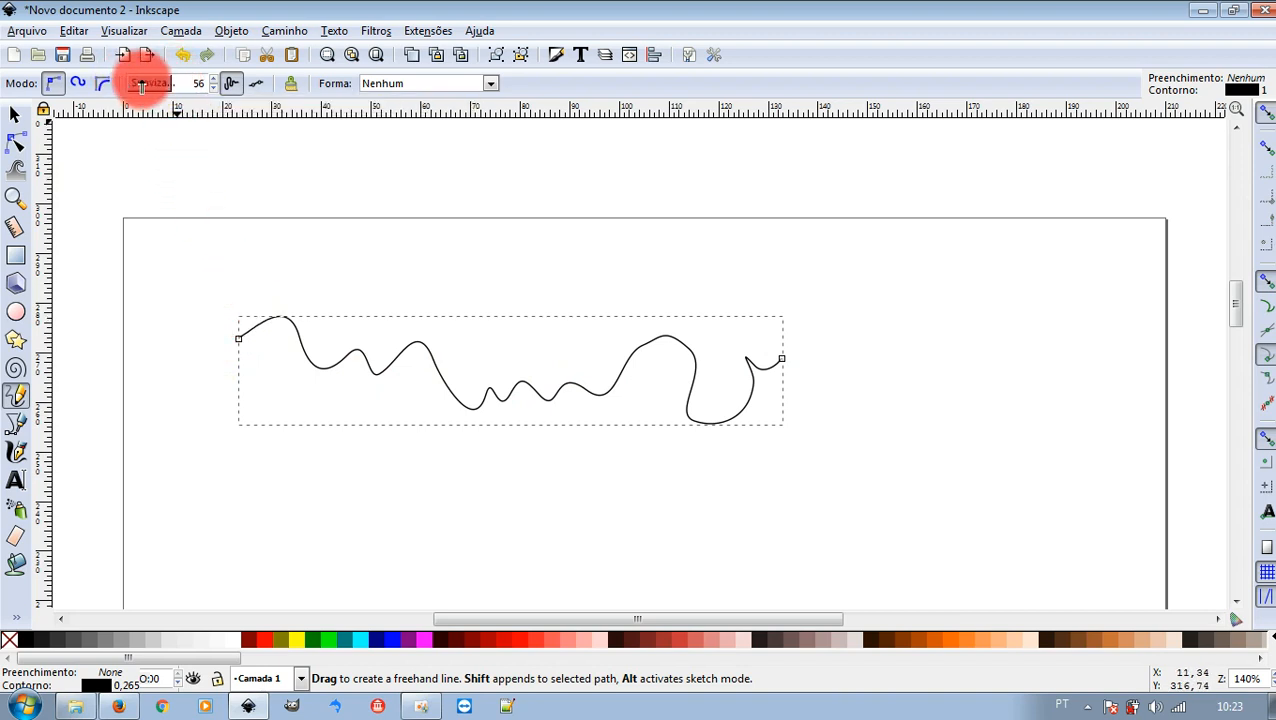
{"action": "mouse_move", "coordinate": [172, 84]}
{"action": "left_mouse_down"}
{"action": "mouse_move", "coordinate": [186, 85]}
{"action": "mouse_move", "coordinate": [142, 84]}
{"action": "mouse_move", "coordinate": [195, 85]}
{"action": "mouse_move", "coordinate": [125, 86]}
{"action": "left_mouse_up"}
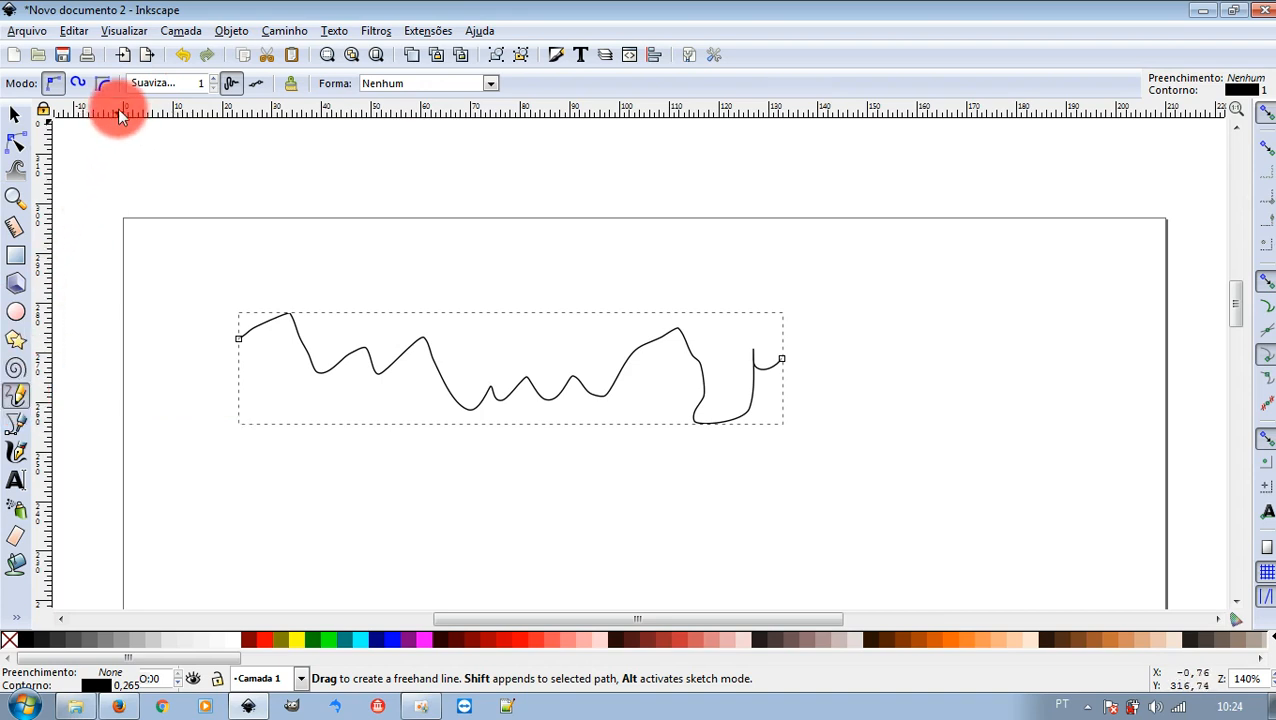
{"action": "left_click_drag", "start_coordinate": [135, 83], "coordinate": [185, 87]}
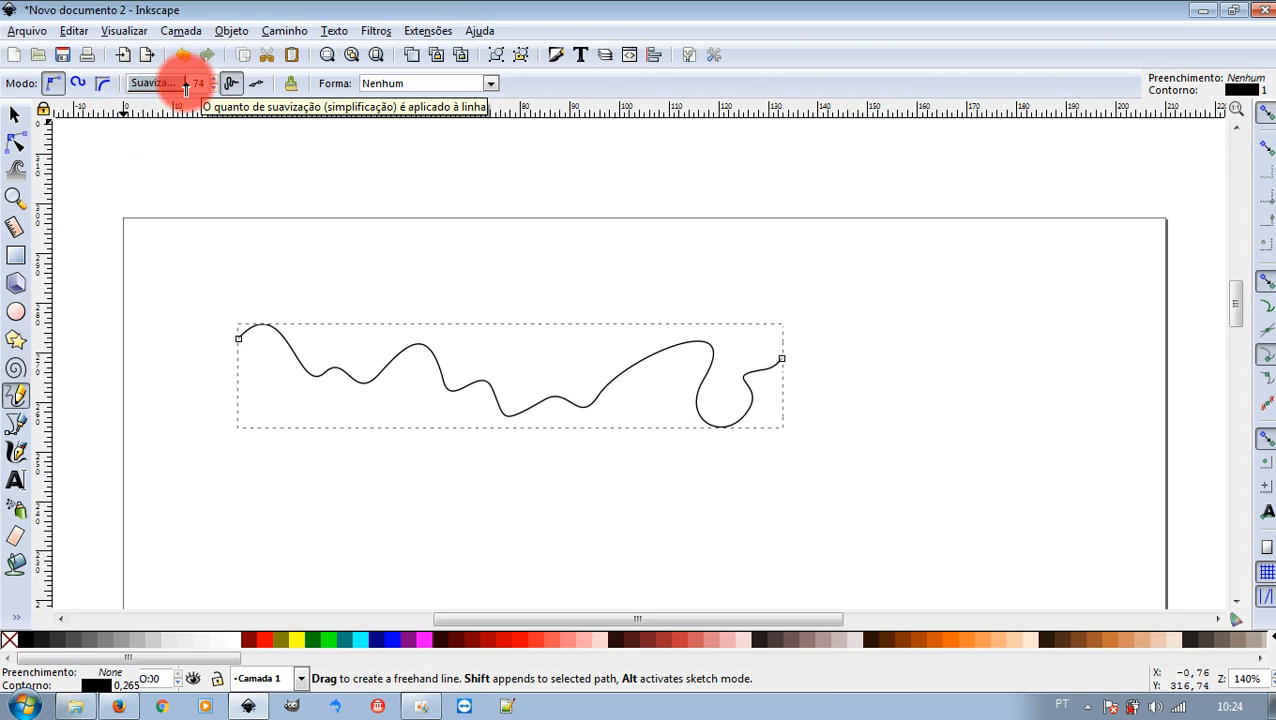
{"action": "mouse_move", "coordinate": [185, 87]}
{"action": "left_mouse_down"}
{"action": "mouse_move", "coordinate": [198, 84]}
{"action": "mouse_move", "coordinate": [162, 84]}
{"action": "mouse_move", "coordinate": [173, 84]}
{"action": "left_mouse_up"}
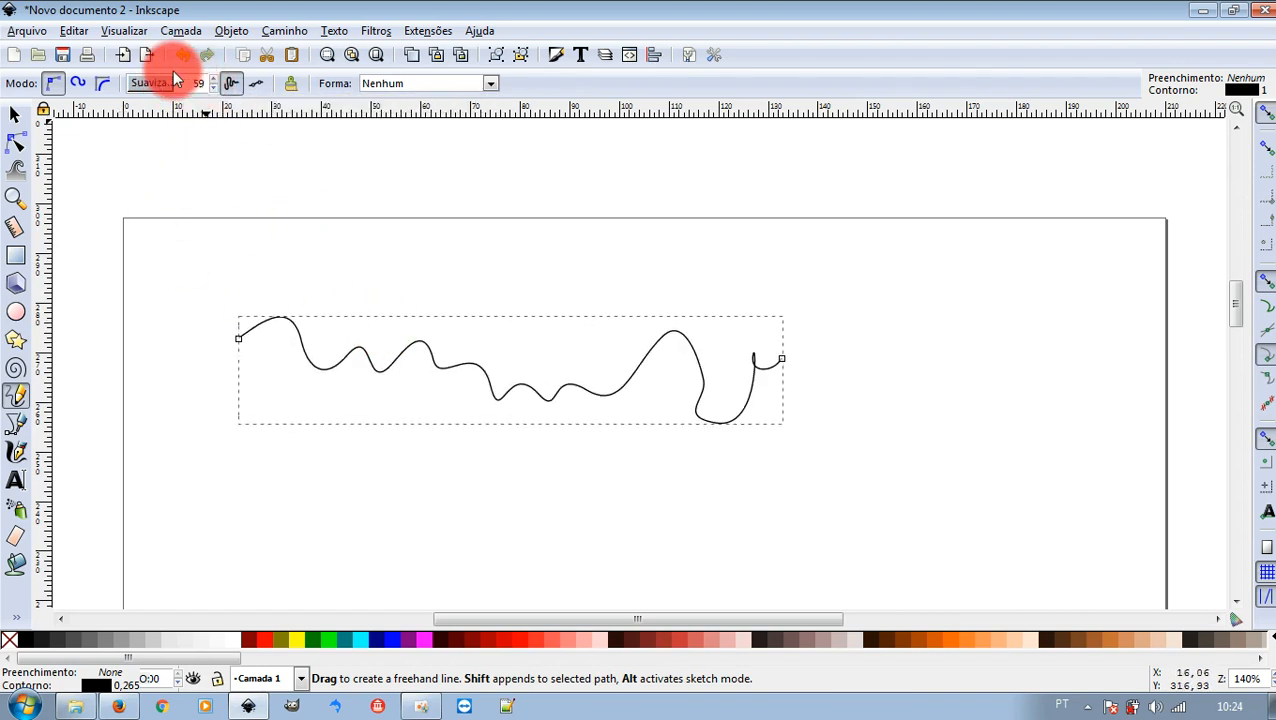
Move the wavy line up near the page's upper edge and open its fill and stroke settings
{"action": "left_click", "coordinate": [10, 118]}
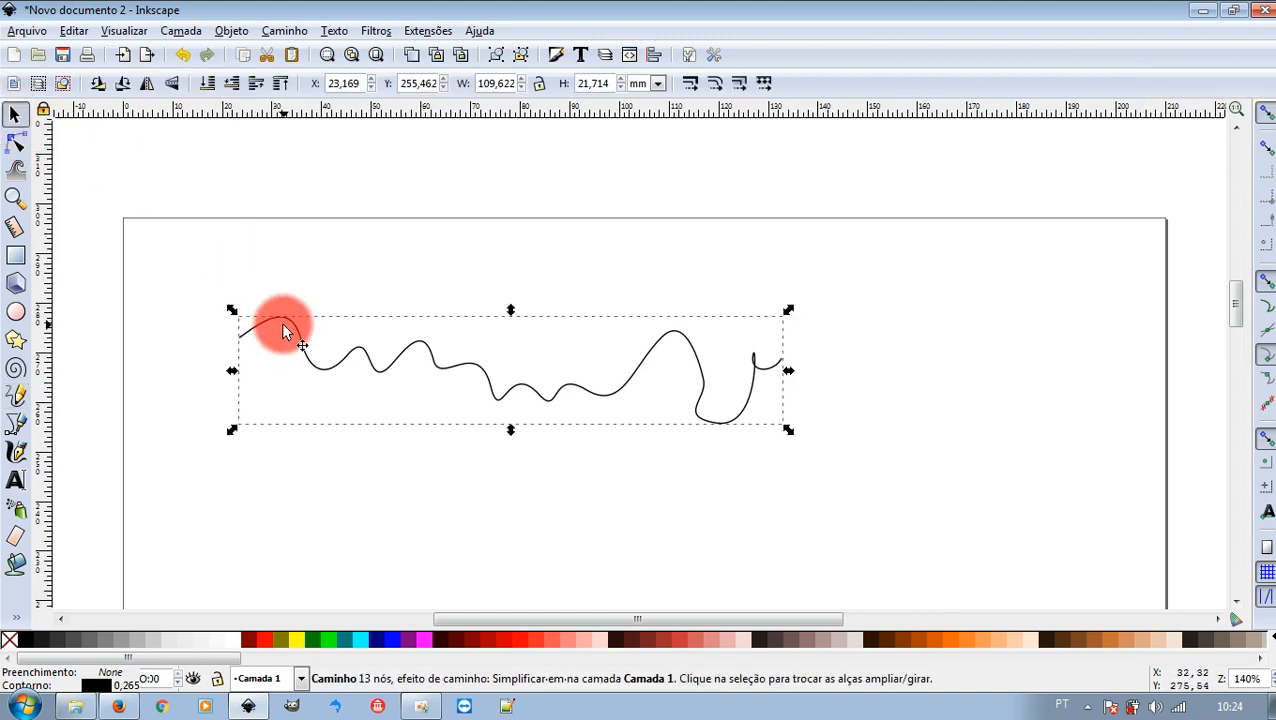
{"action": "left_click_drag", "start_coordinate": [288, 323], "coordinate": [267, 258]}
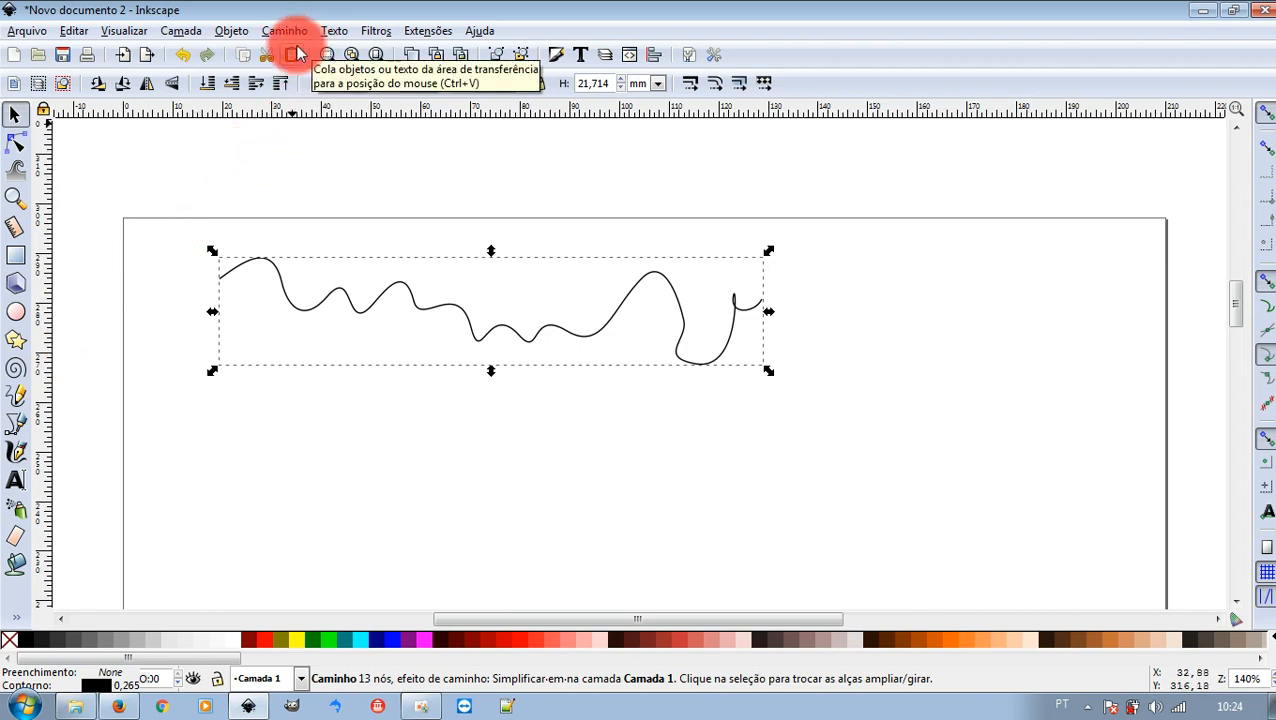
{"action": "left_click", "coordinate": [232, 32]}
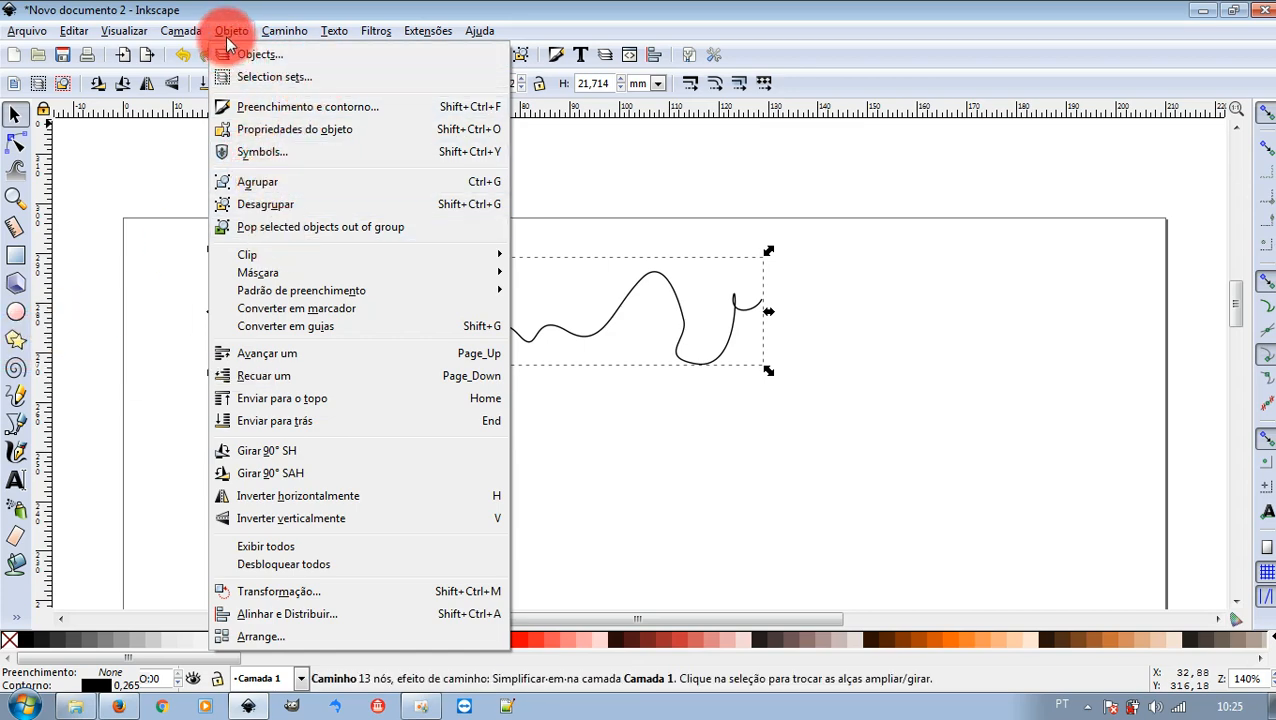
{"action": "left_click", "coordinate": [270, 30]}
{"action": "left_click", "coordinate": [240, 31]}
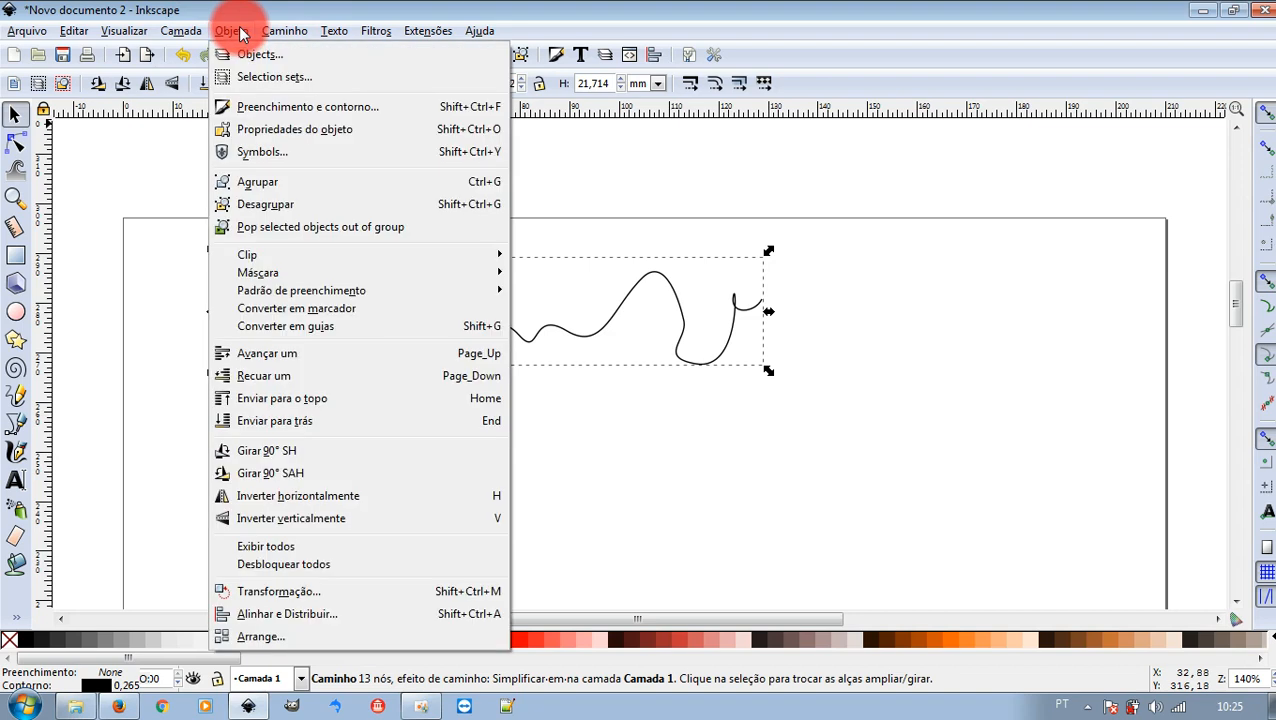
{"action": "left_click", "coordinate": [319, 106]}
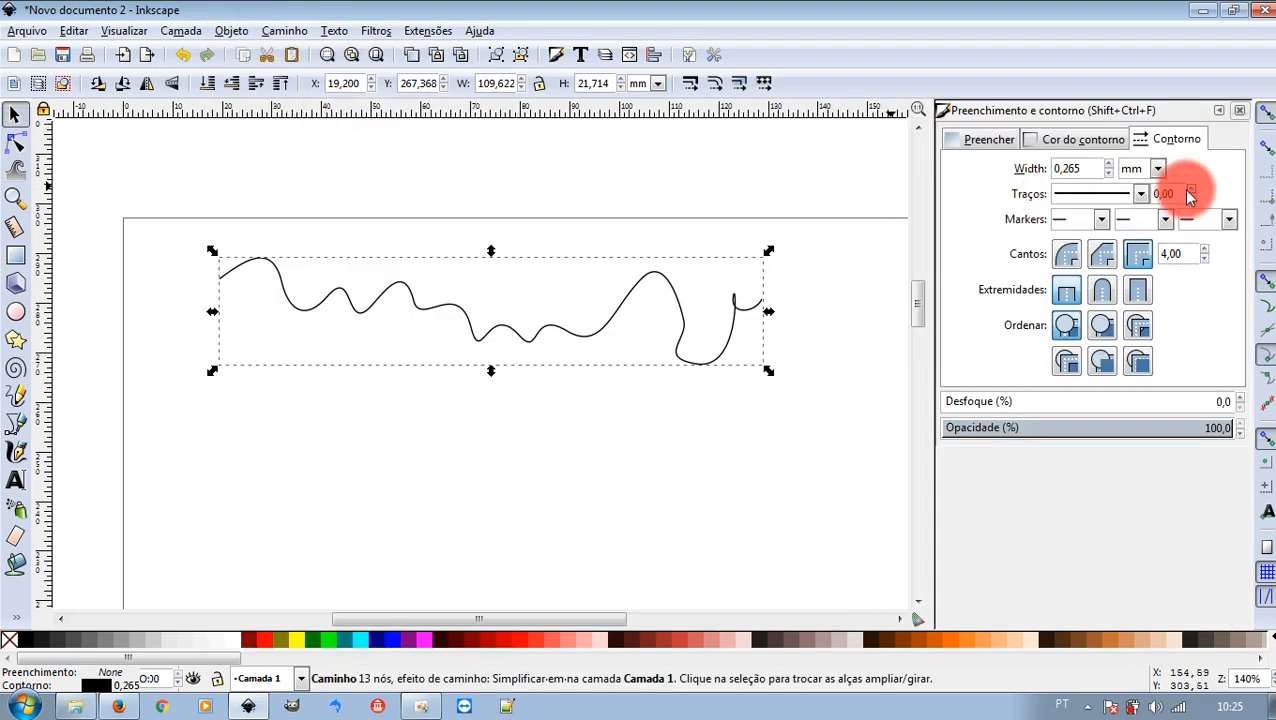
Increase the wavy line's stroke width to 1,665 mm
{"action": "left_click", "coordinate": [1108, 164]}
{"action": "left_click", "coordinate": [1108, 164]}
{"action": "left_click", "coordinate": [1108, 164]}
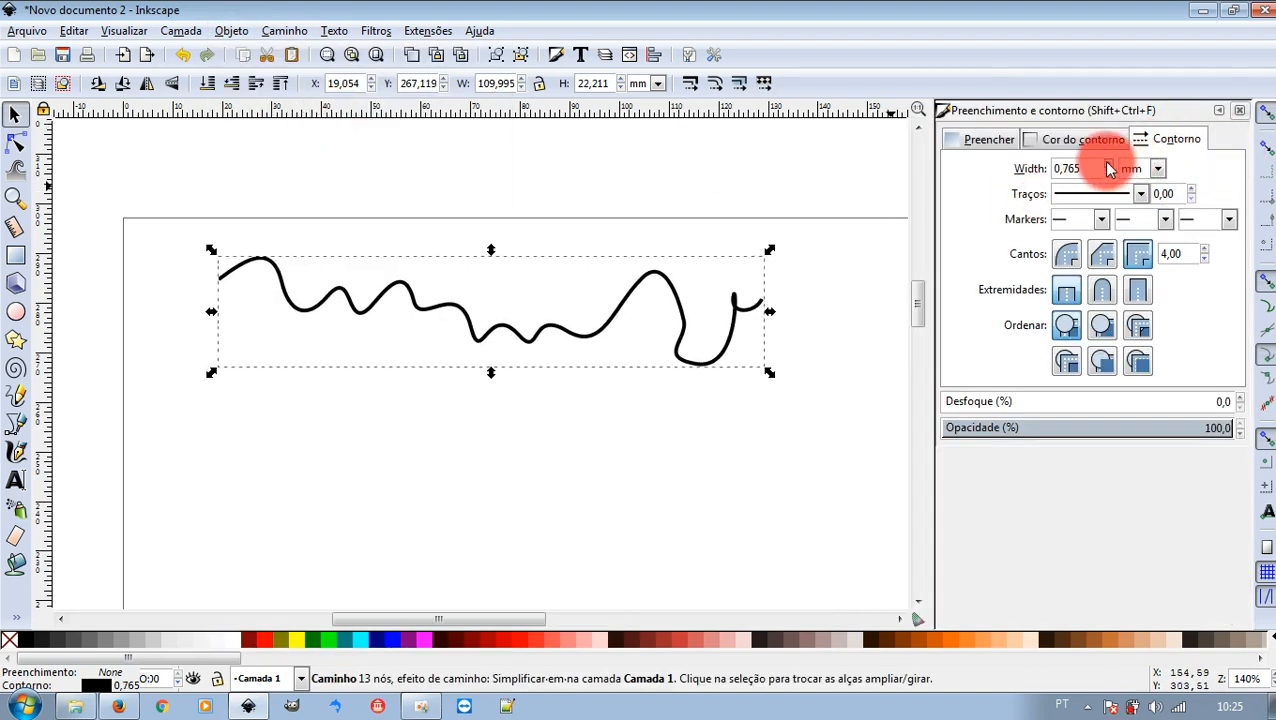
{"action": "left_click", "coordinate": [1108, 164]}
{"action": "left_click", "coordinate": [1108, 164]}
{"action": "left_click", "coordinate": [1108, 164]}
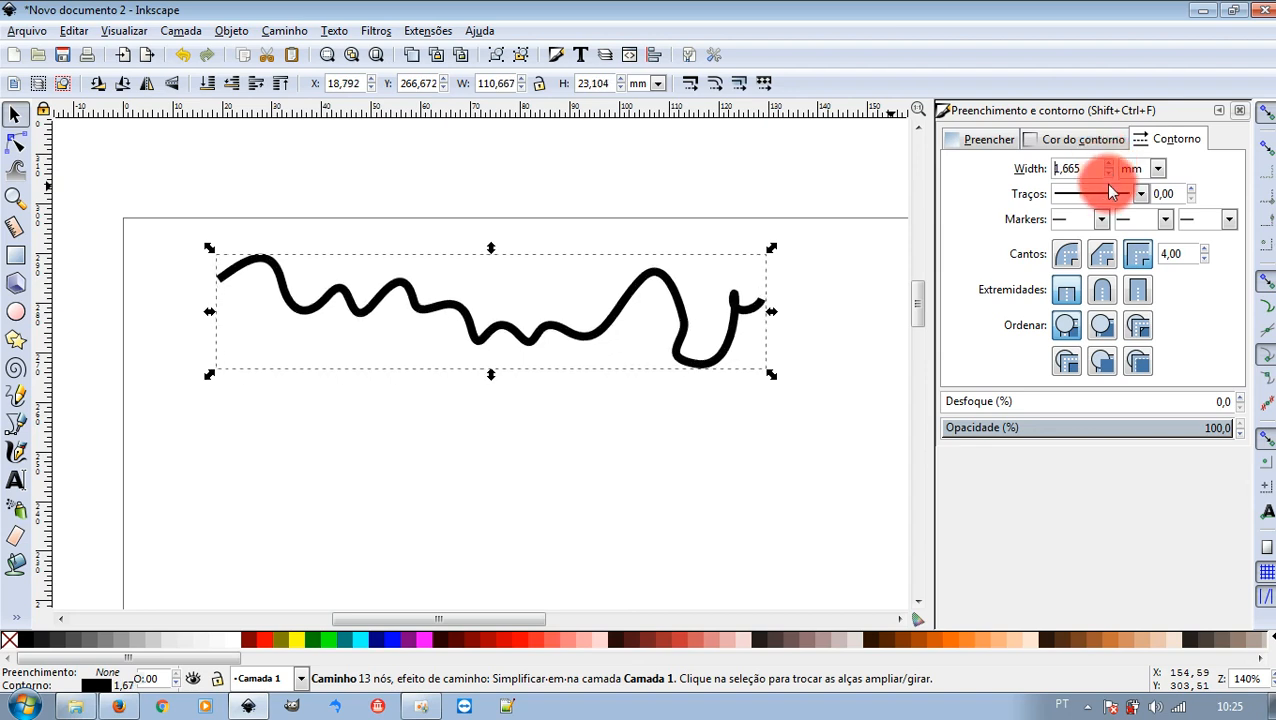
Reduce the wavy line's stroke width to 0,000 mm
{"action": "left_click", "coordinate": [1108, 174]}
{"action": "left_click", "coordinate": [1108, 174]}
{"action": "left_click", "coordinate": [1108, 174]}
{"action": "left_click", "coordinate": [1108, 174]}
{"action": "left_click", "coordinate": [1108, 174]}
{"action": "left_click", "coordinate": [1108, 174]}
{"action": "left_click", "coordinate": [1108, 174]}
{"action": "left_click", "coordinate": [1108, 174]}
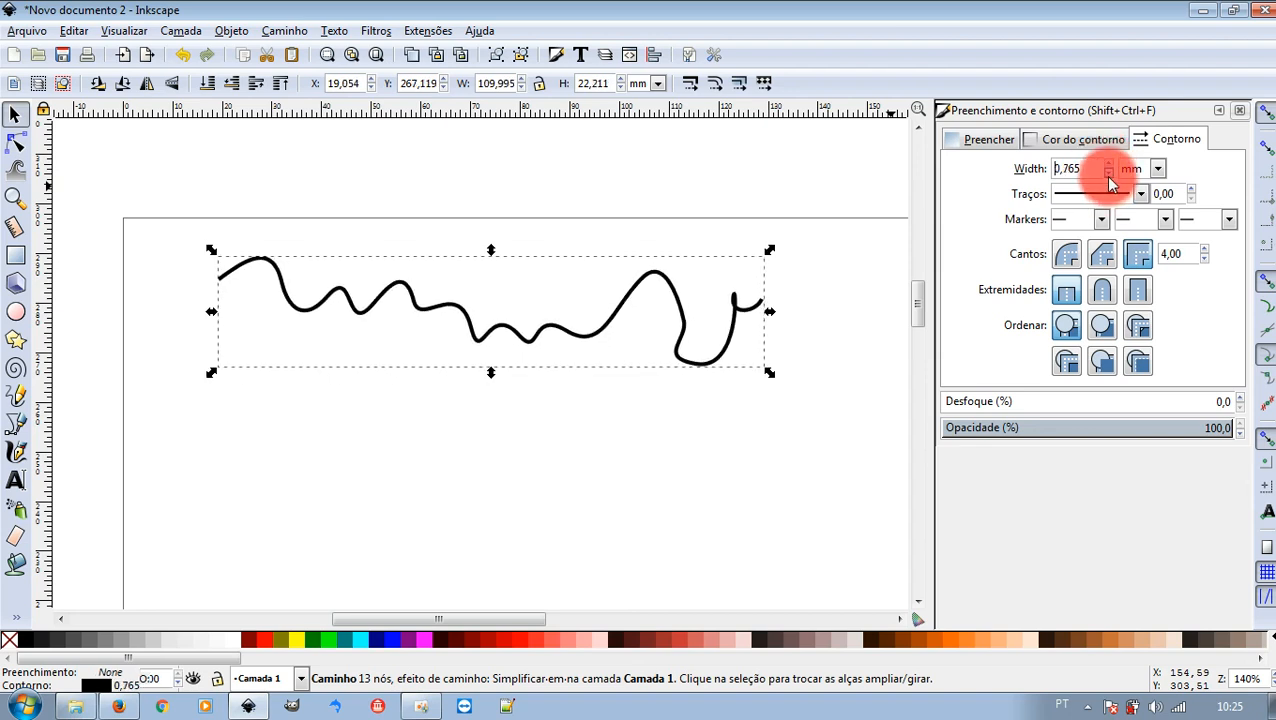
{"action": "left_click", "coordinate": [1108, 174]}
{"action": "left_click", "coordinate": [1108, 174]}
{"action": "left_click", "coordinate": [1108, 174]}
{"action": "left_click", "coordinate": [1108, 174]}
{"action": "left_click", "coordinate": [1108, 174]}
{"action": "left_click", "coordinate": [1108, 174]}
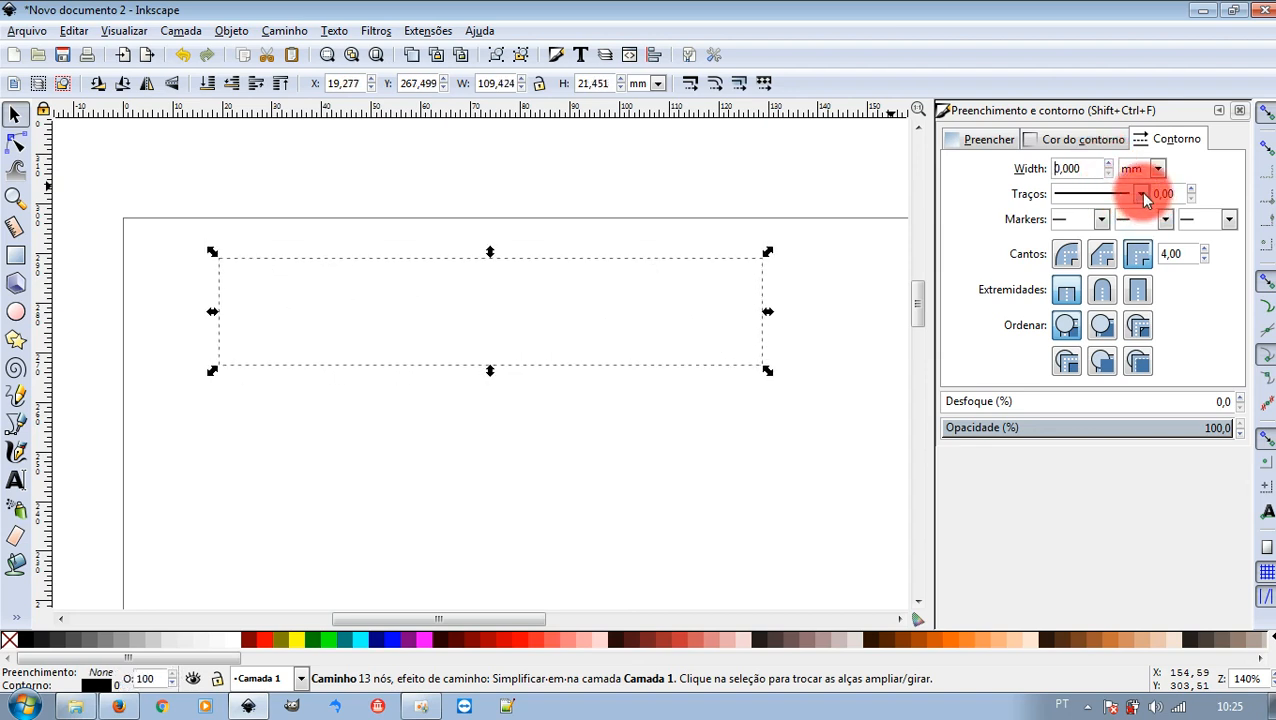
Set the wavy line's stroke width to 0,500 mm
{"action": "left_click", "coordinate": [1141, 193]}
{"action": "left_click", "coordinate": [1095, 256]}
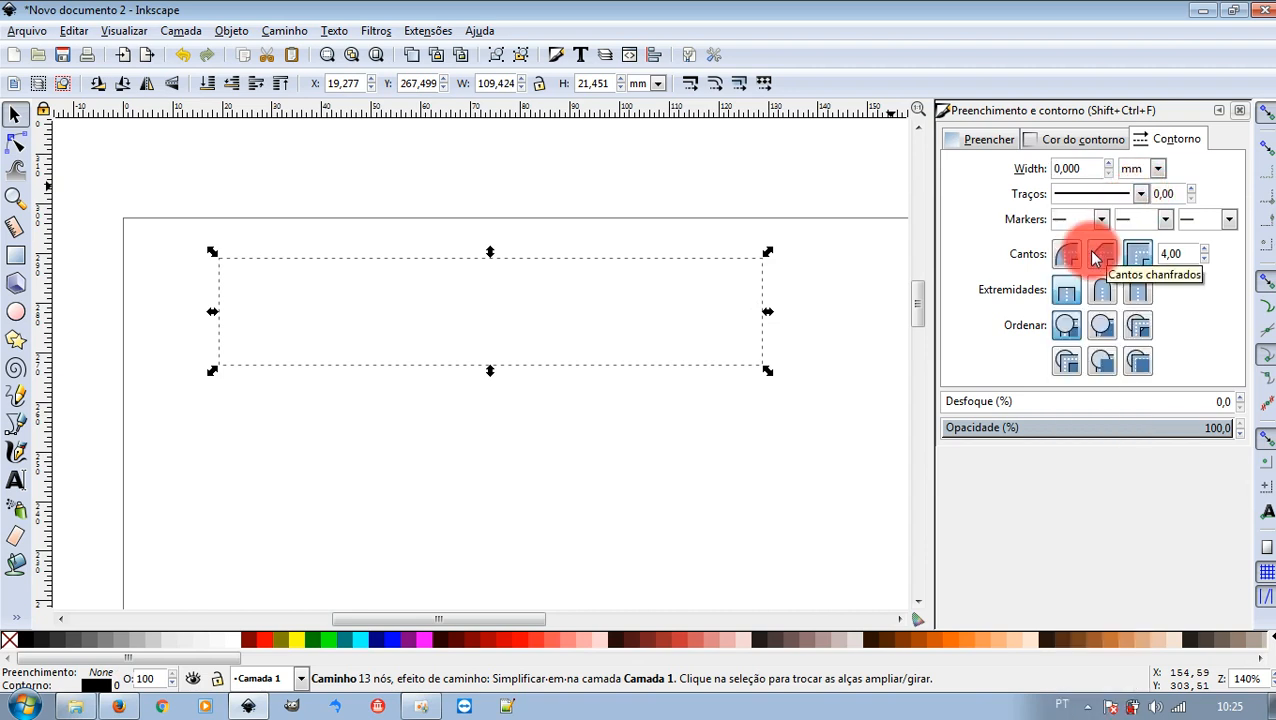
{"action": "left_click", "coordinate": [1108, 165]}
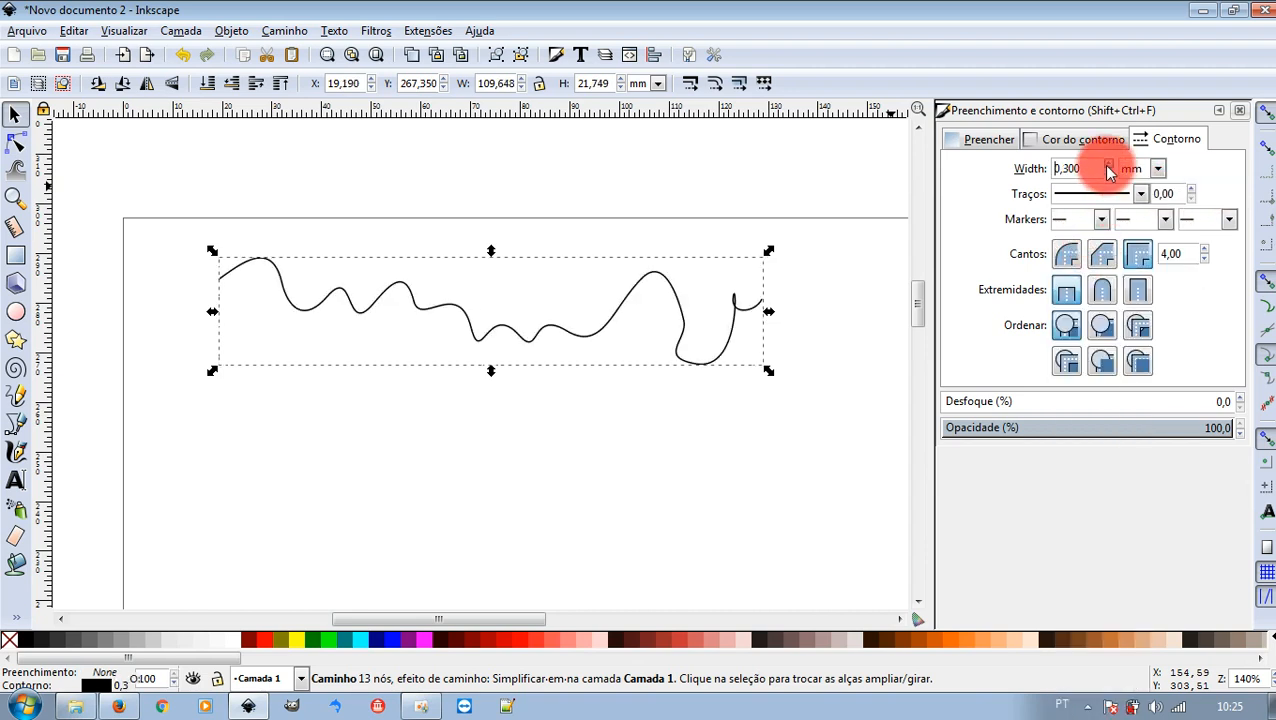
Try a dotted dash pattern on the wavy line, restore the solid stroke and close the stroke settings
{"action": "left_click", "coordinate": [1141, 194]}
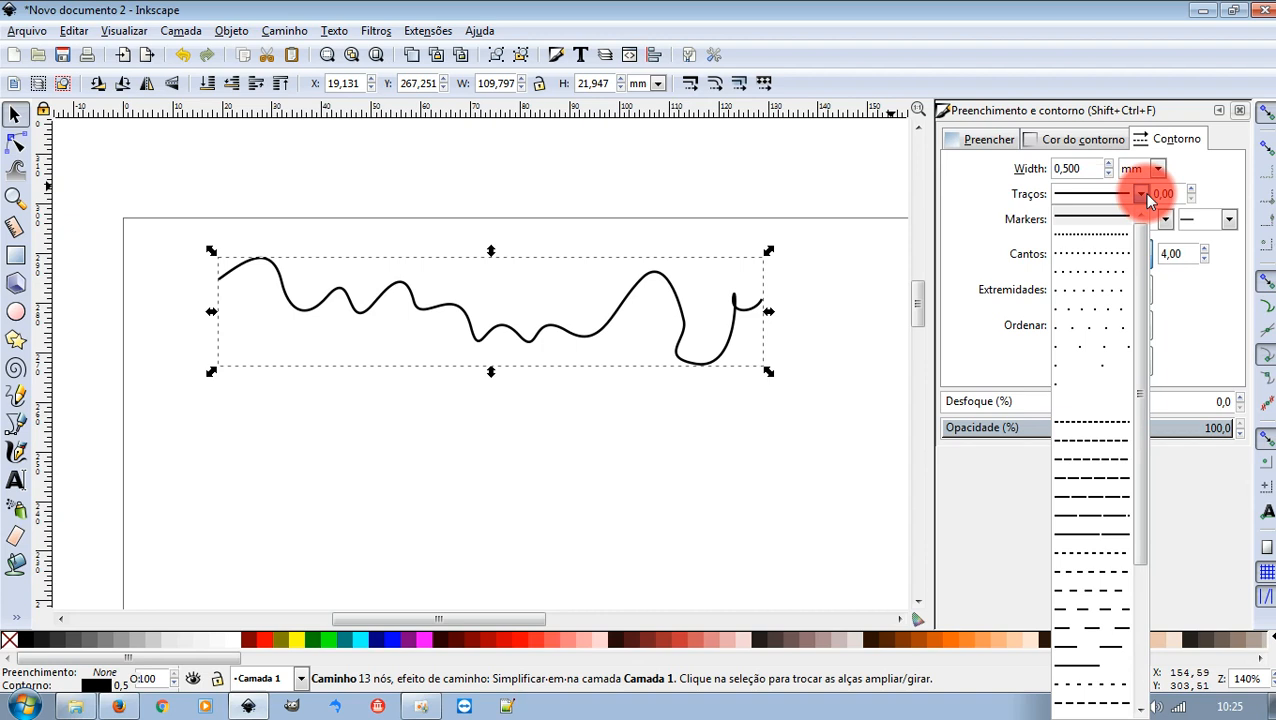
{"action": "left_click", "coordinate": [1091, 236]}
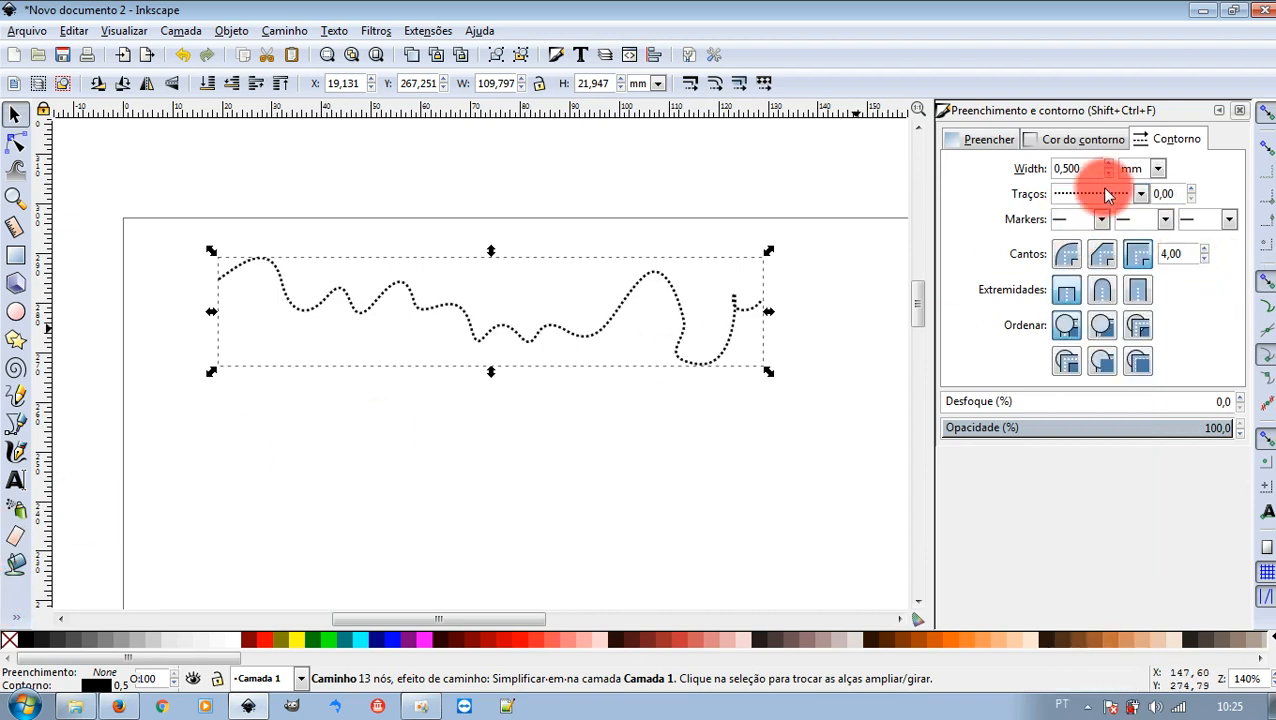
{"action": "left_click", "coordinate": [1146, 203]}
{"action": "left_click", "coordinate": [1096, 206]}
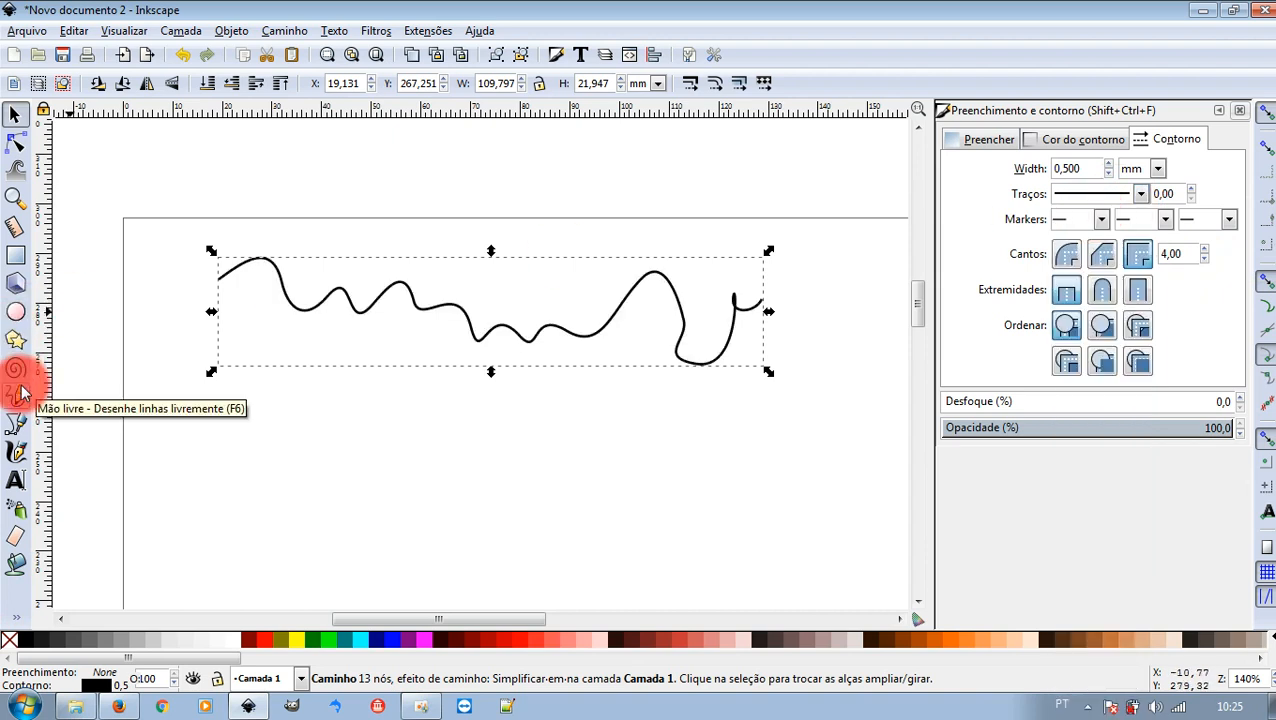
{"action": "left_click", "coordinate": [1240, 112]}
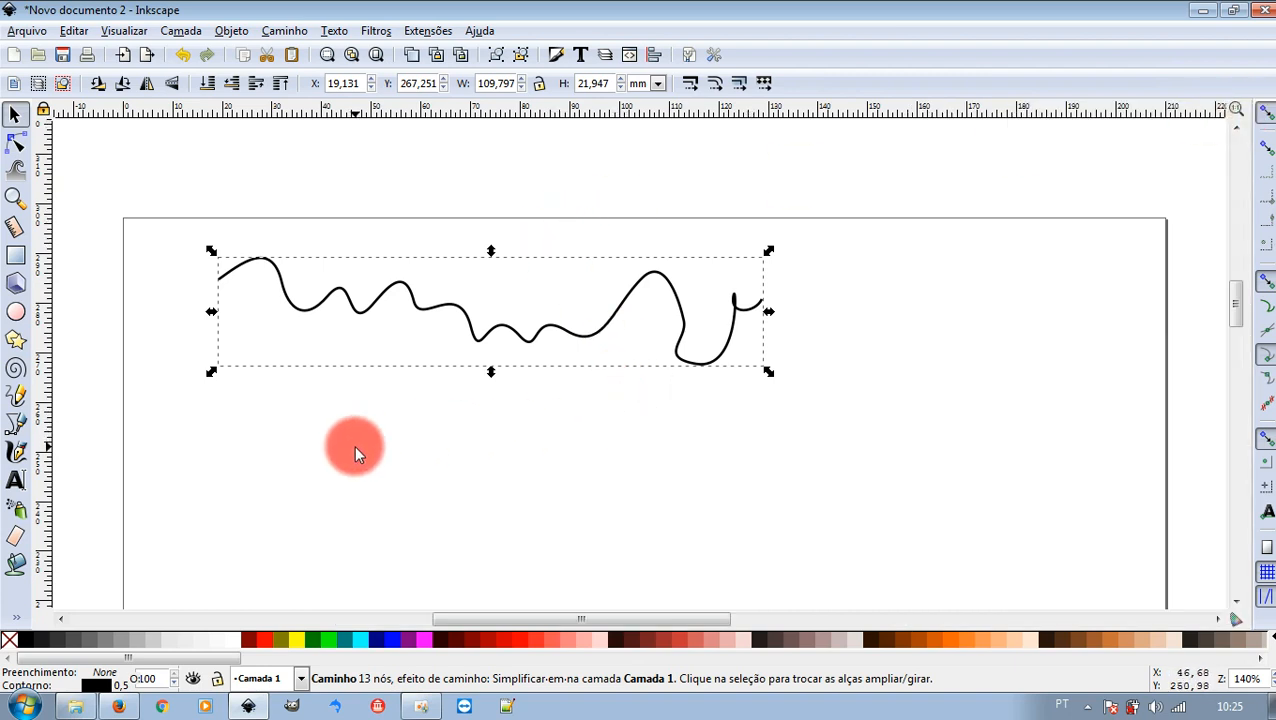
Reshape the wavy line's first hump and the dip after it by adjusting its nodes, handles and curve segments
{"action": "scroll", "coordinate": [373, 433], "scroll_direction": "up", "scroll_amount": 1}
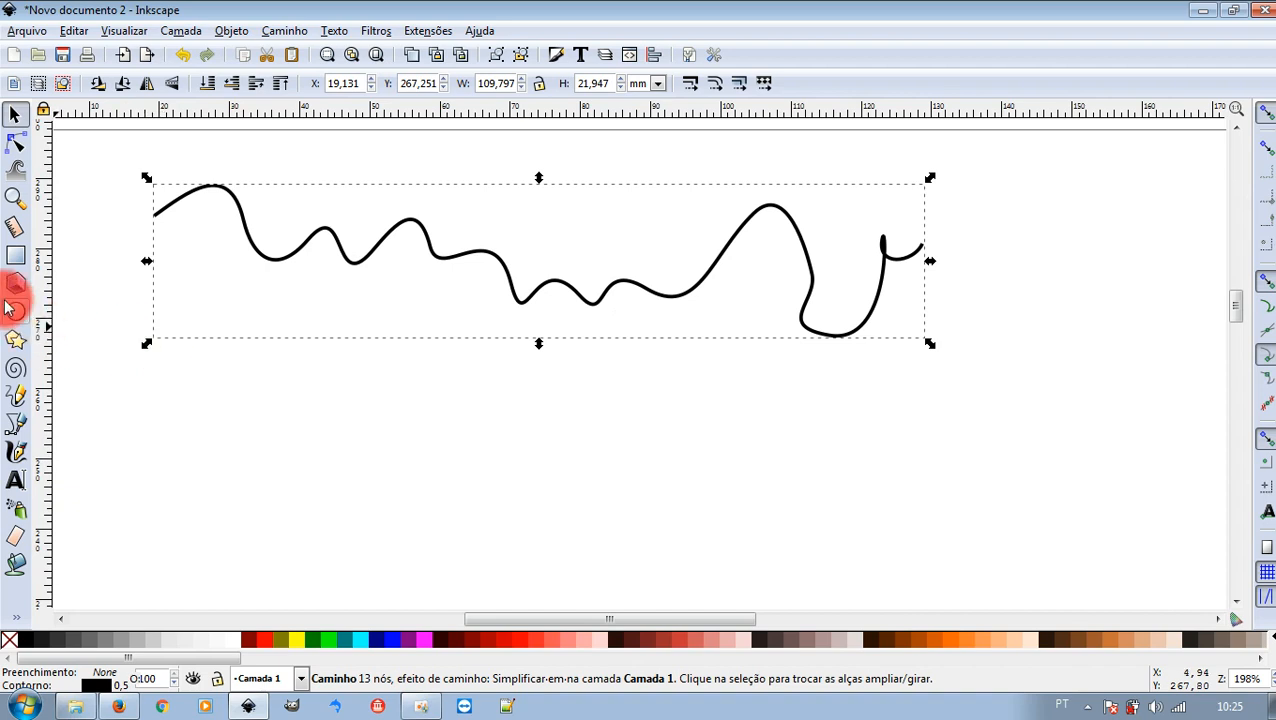
{"action": "left_click", "coordinate": [16, 145]}
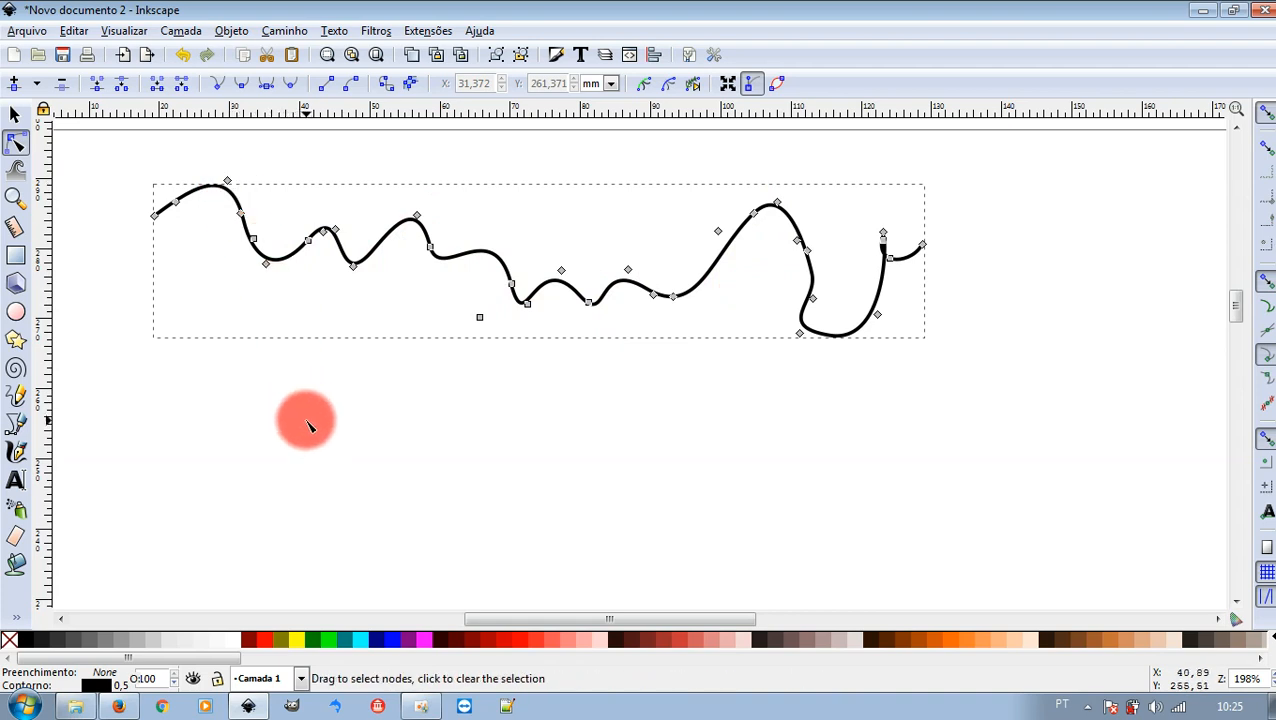
{"action": "scroll", "coordinate": [309, 425], "scroll_direction": "up", "scroll_amount": 1}
{"action": "scroll", "coordinate": [309, 425], "scroll_direction": "up", "scroll_amount": 3}
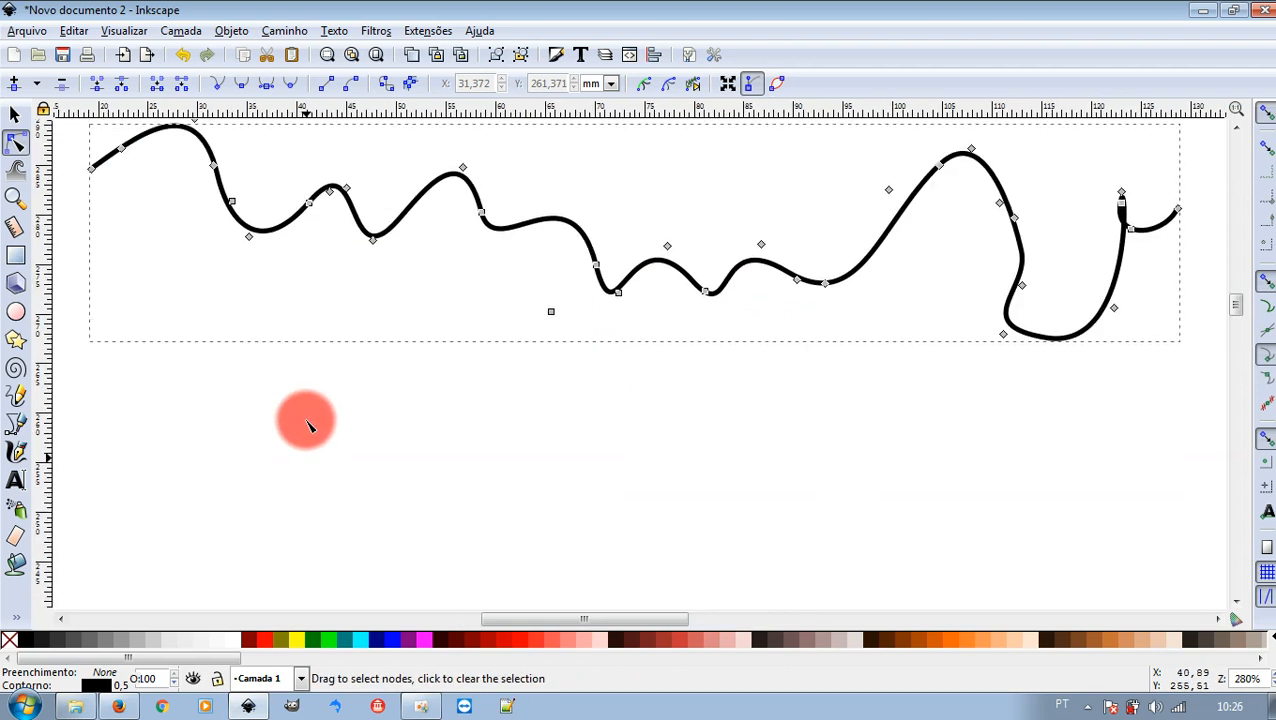
{"action": "scroll", "coordinate": [309, 425], "scroll_direction": "left", "scroll_amount": 3}
{"action": "scroll", "coordinate": [309, 425], "scroll_direction": "left", "scroll_amount": 4}
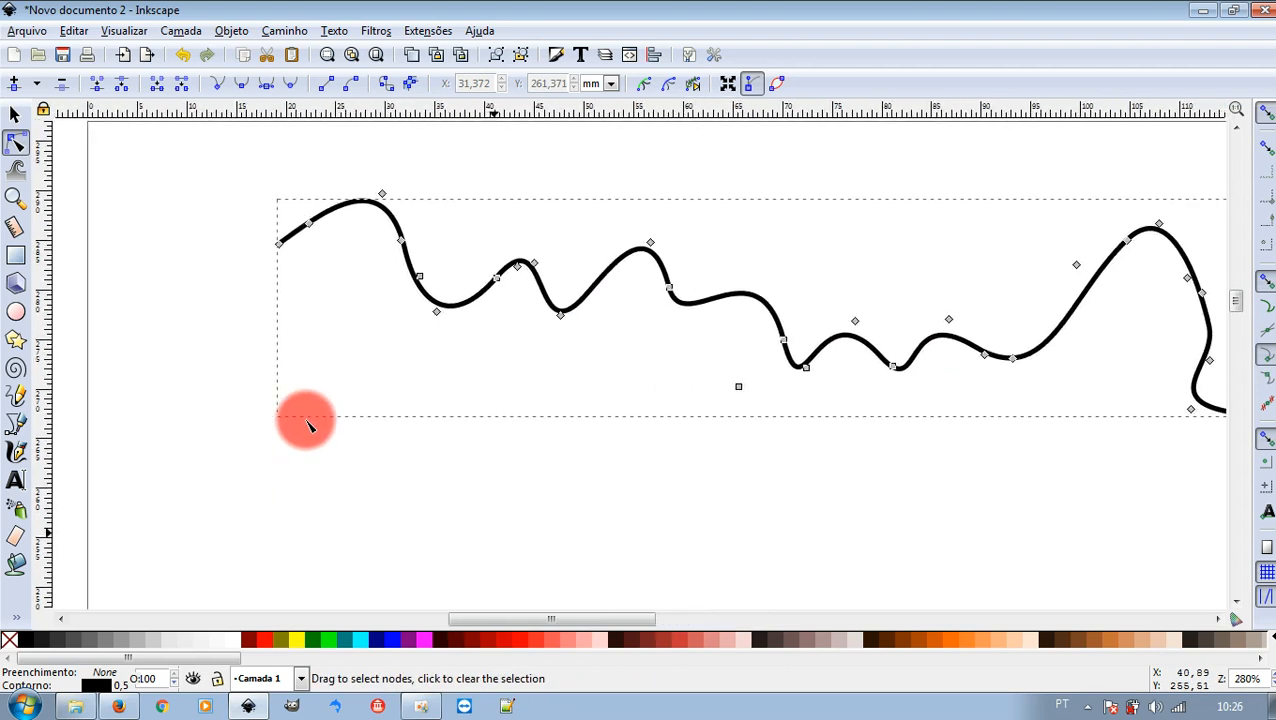
{"action": "left_click_drag", "start_coordinate": [388, 230], "coordinate": [450, 152]}
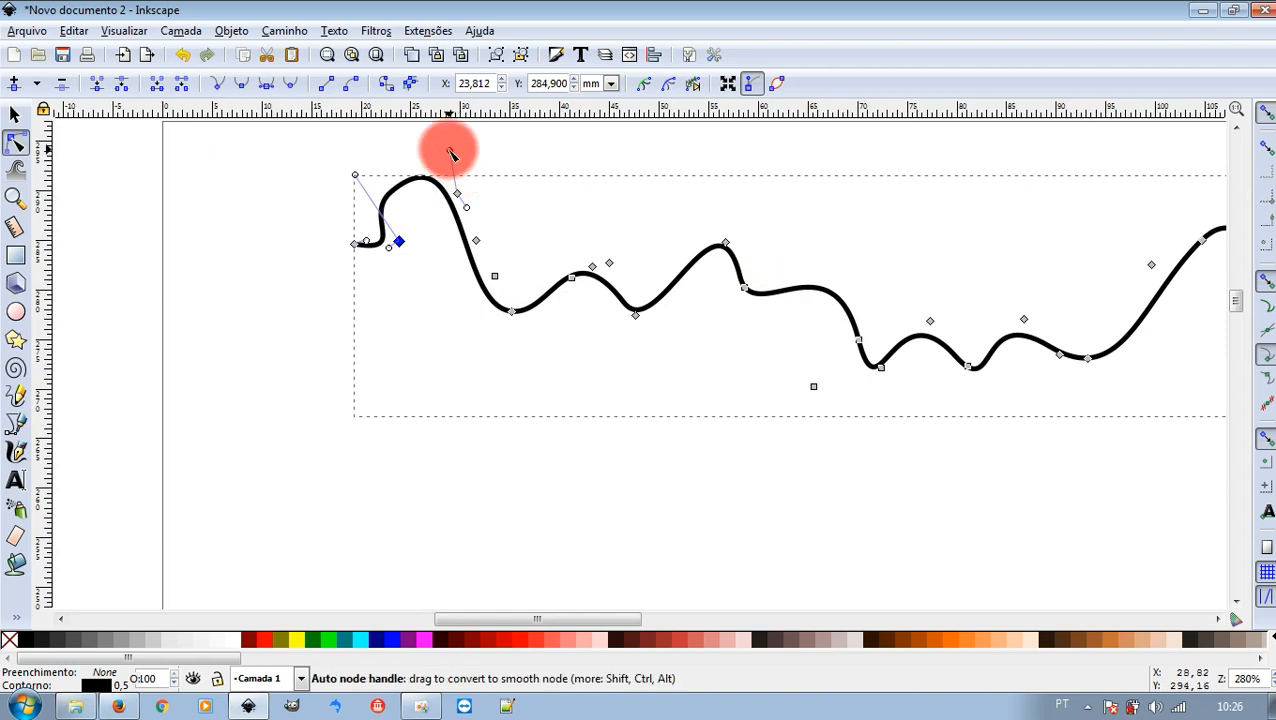
{"action": "left_click_drag", "start_coordinate": [458, 157], "coordinate": [529, 192]}
{"action": "left_click_drag", "start_coordinate": [532, 303], "coordinate": [558, 358]}
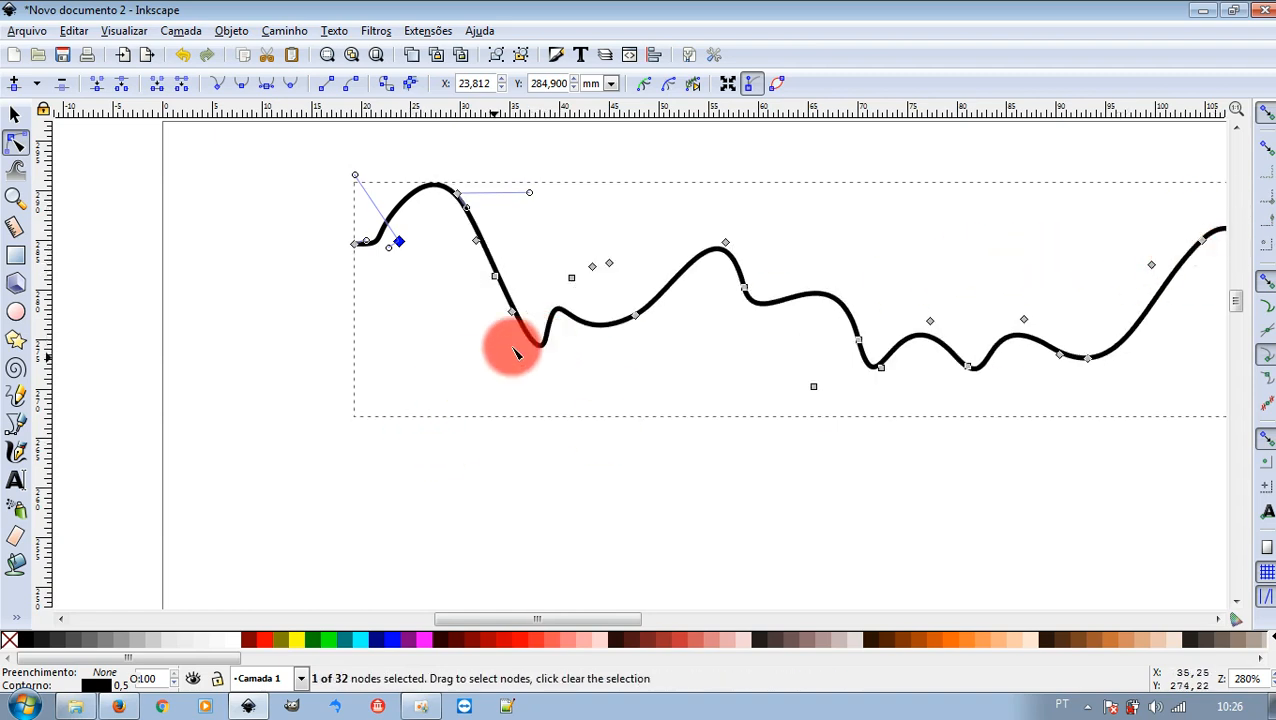
{"action": "left_click_drag", "start_coordinate": [540, 297], "coordinate": [551, 280]}
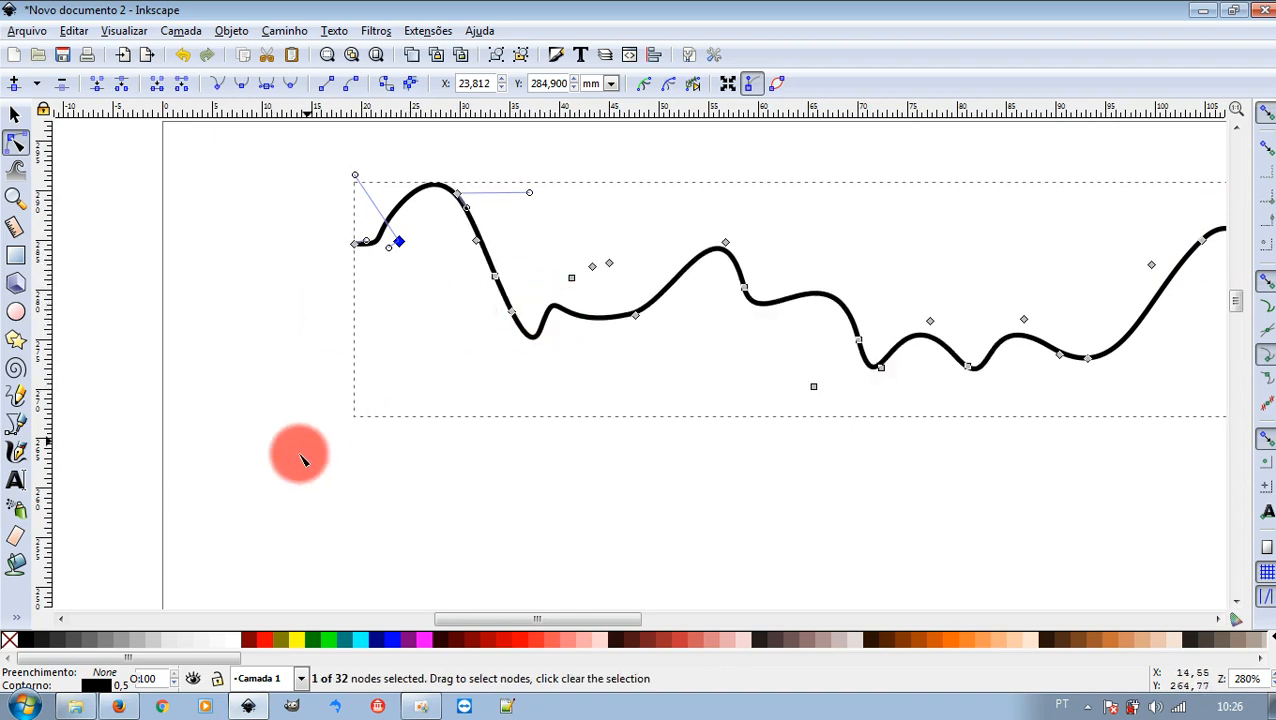
Delete the whole wavy line from the page
{"action": "left_click_drag", "start_coordinate": [585, 618], "coordinate": [627, 620]}
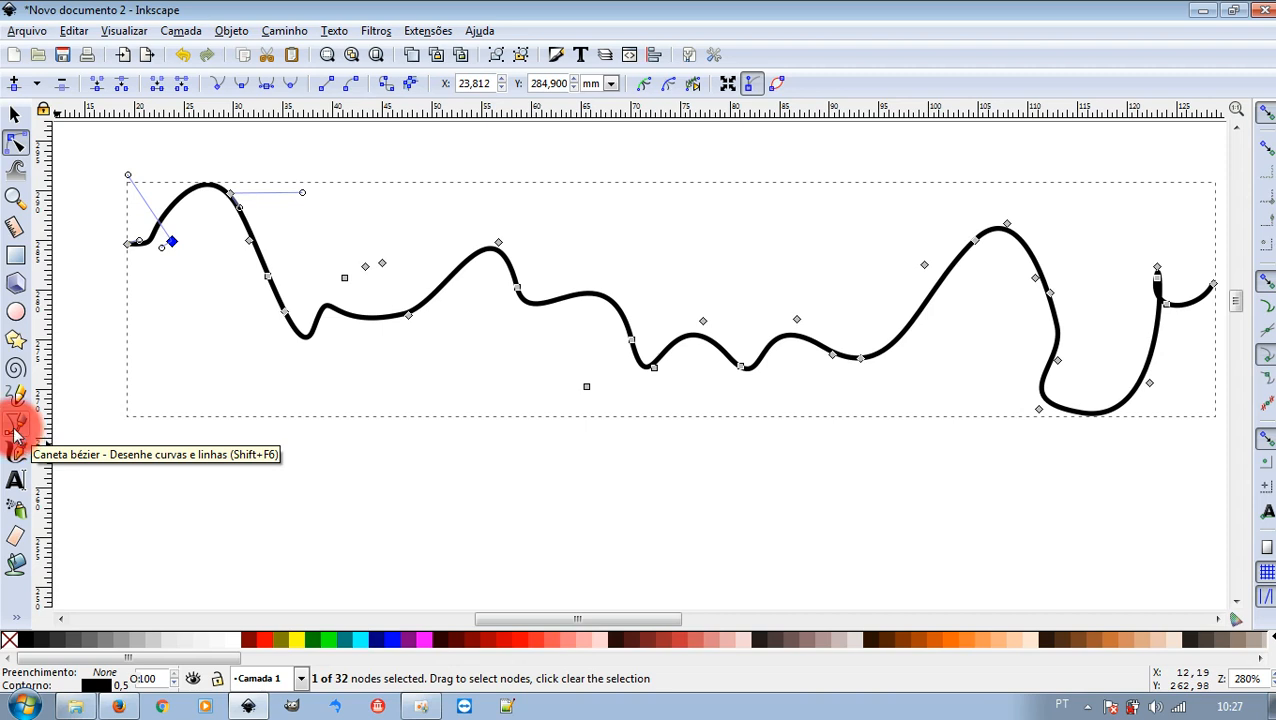
{"action": "left_click", "coordinate": [15, 115]}
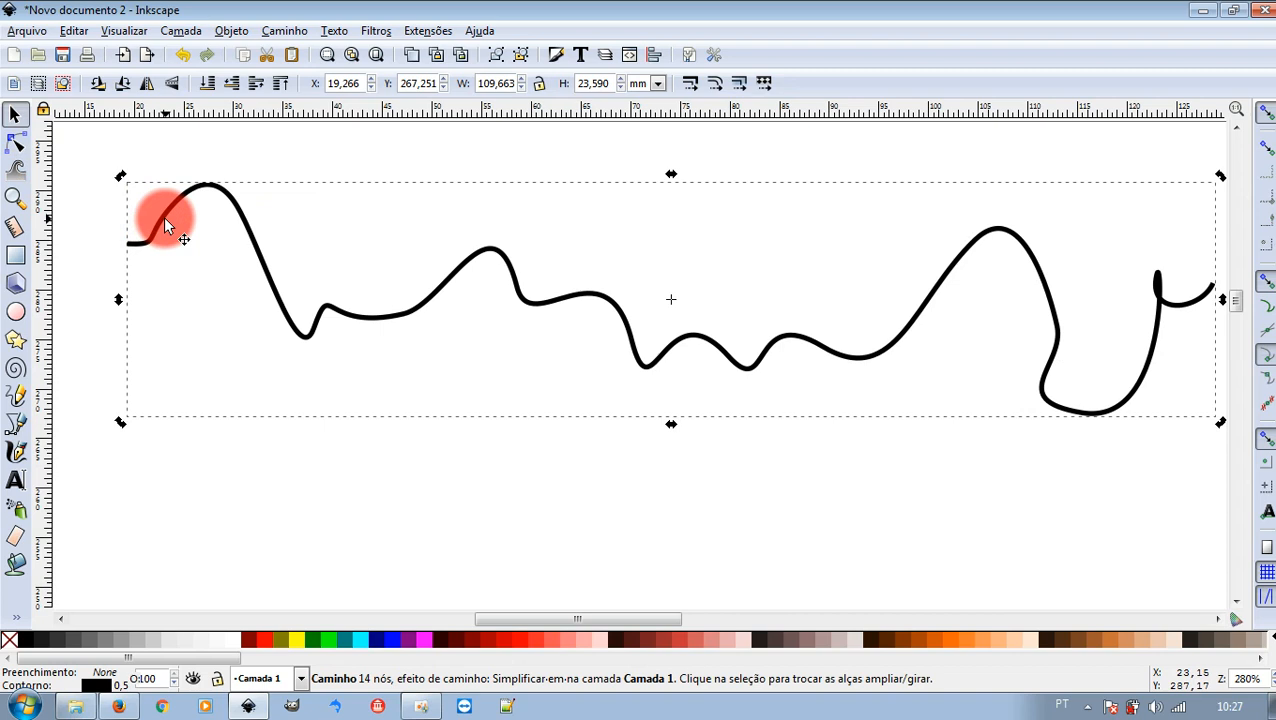
{"action": "key", "text": "Delete"}
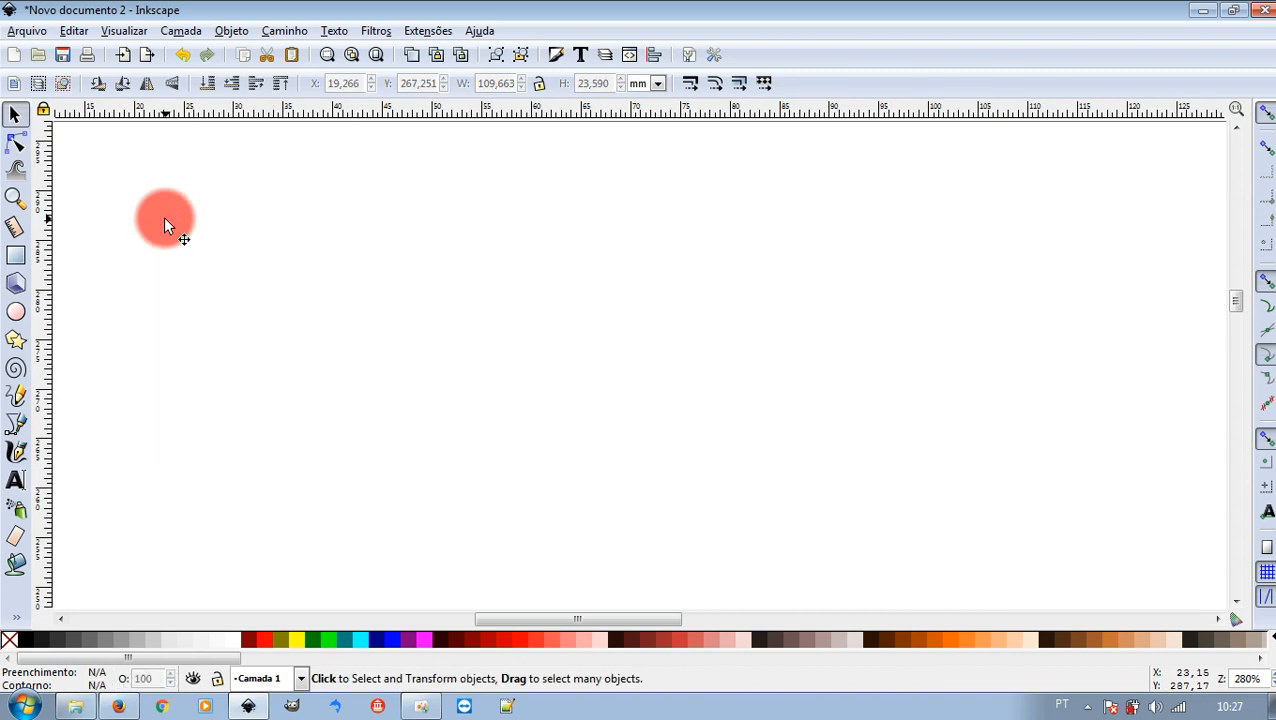
Draw an open zigzag path of six straight segments about 50 mm wide with the Bezier pen
{"action": "left_click", "coordinate": [15, 428]}
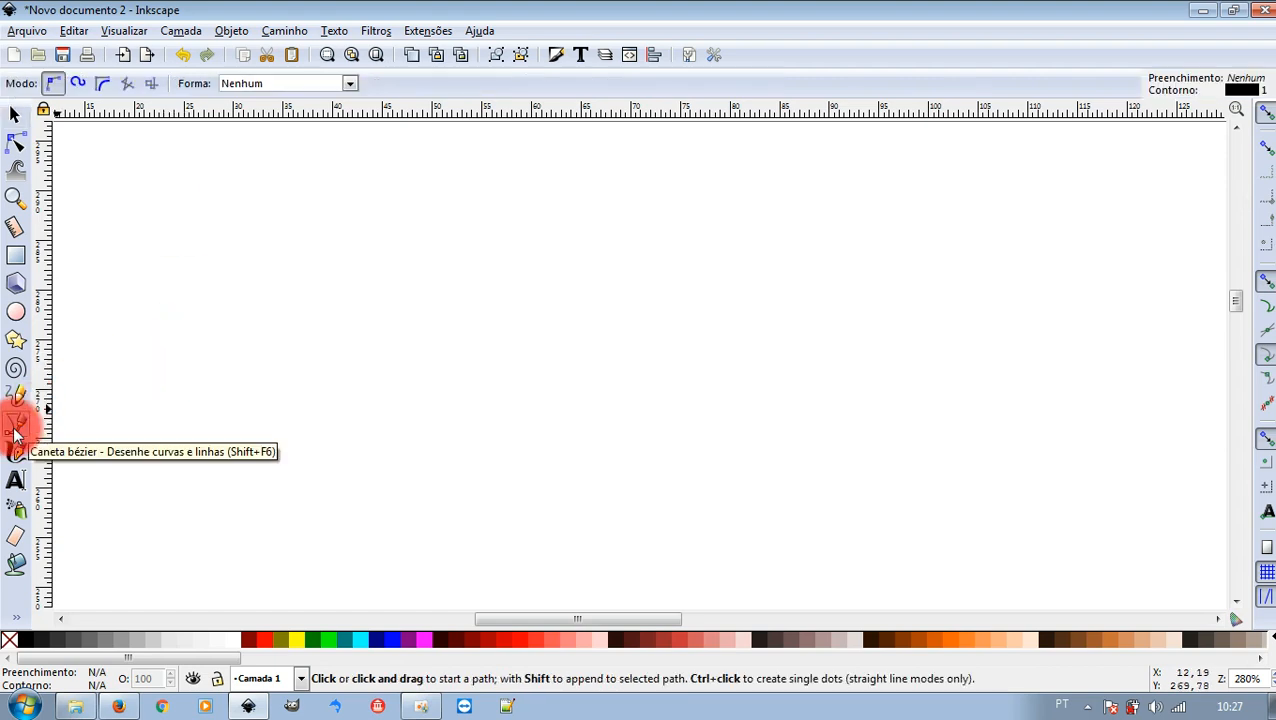
{"action": "left_click", "coordinate": [134, 386]}
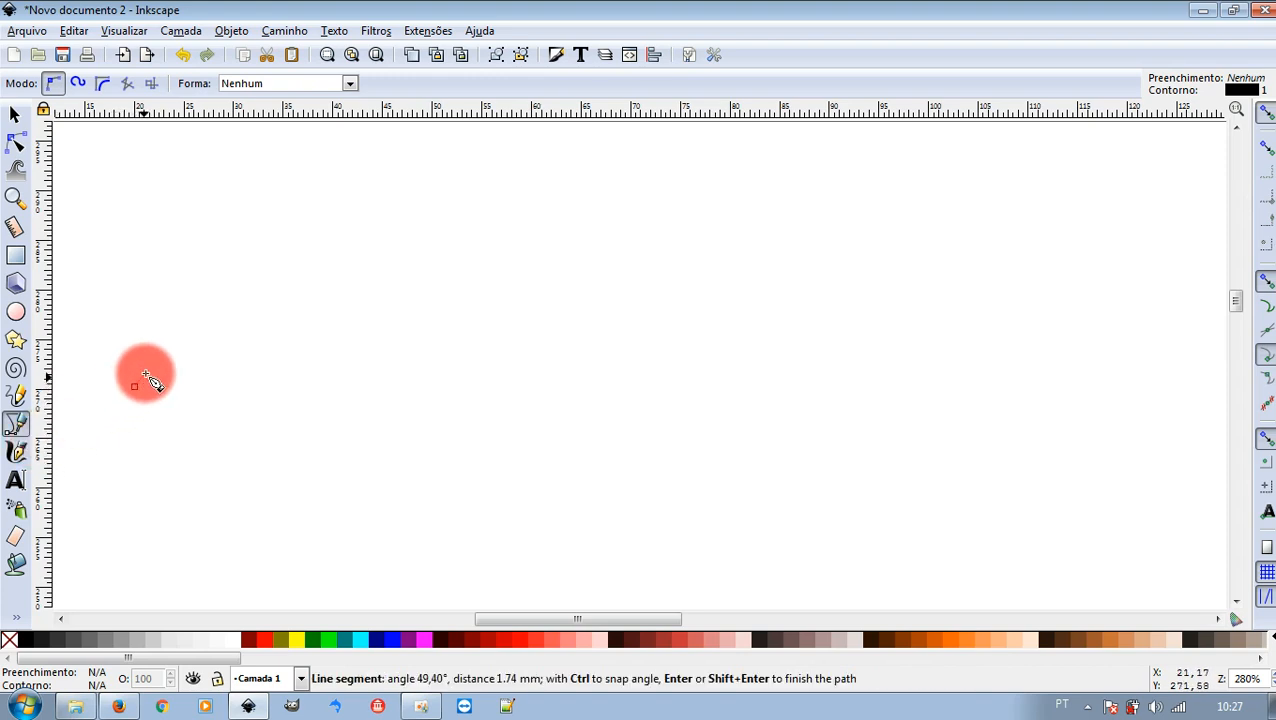
{"action": "left_click", "coordinate": [194, 241]}
{"action": "left_click", "coordinate": [285, 401]}
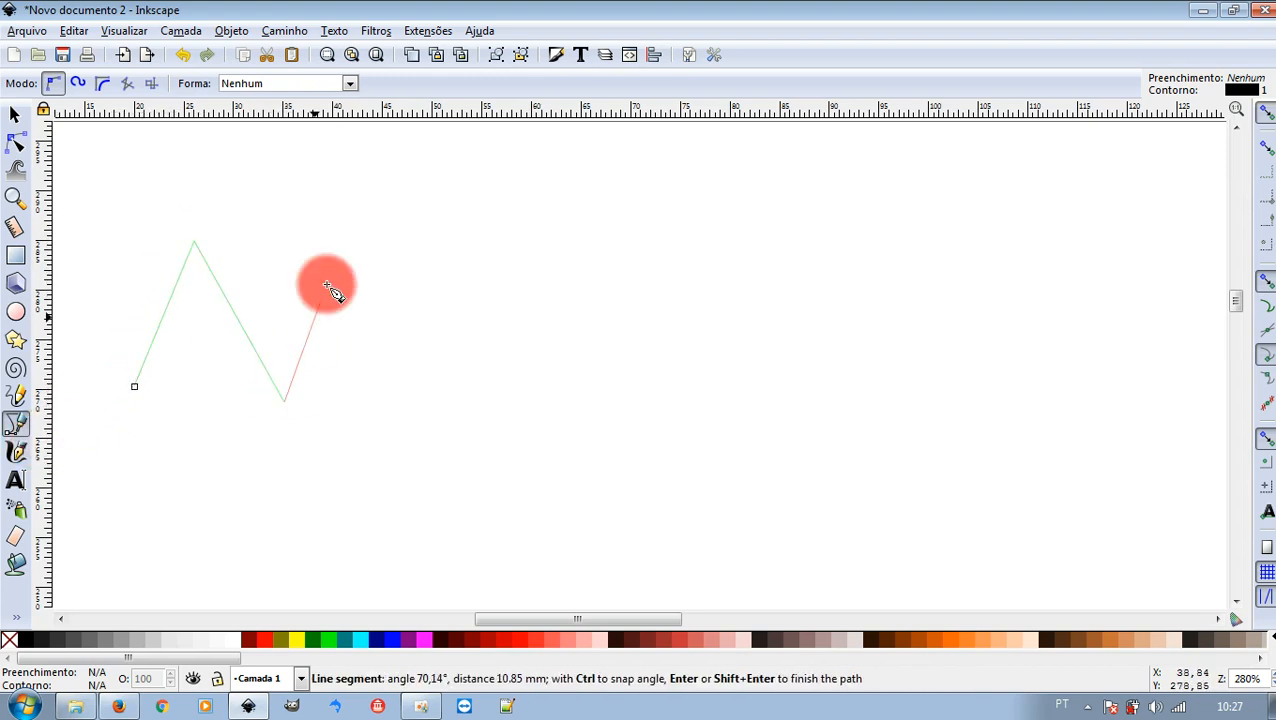
{"action": "left_click", "coordinate": [355, 230]}
{"action": "left_click", "coordinate": [459, 423]}
{"action": "left_click", "coordinate": [543, 212]}
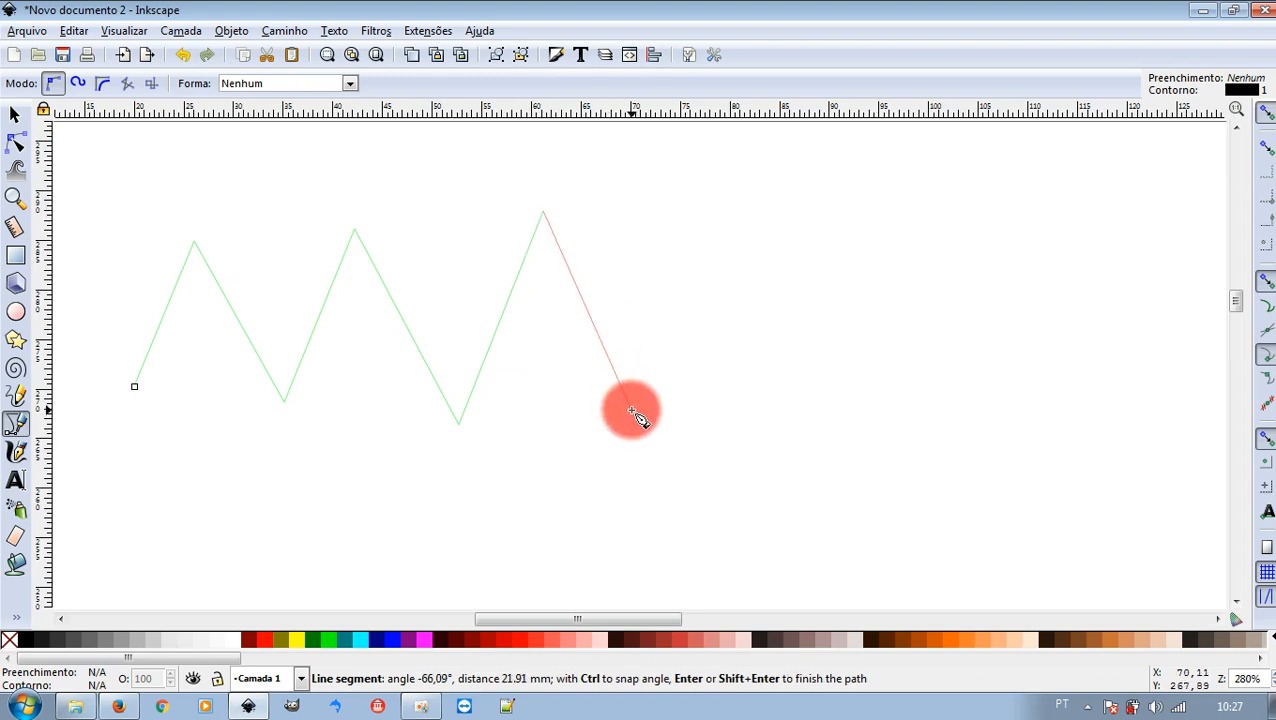
{"action": "left_click", "coordinate": [637, 417]}
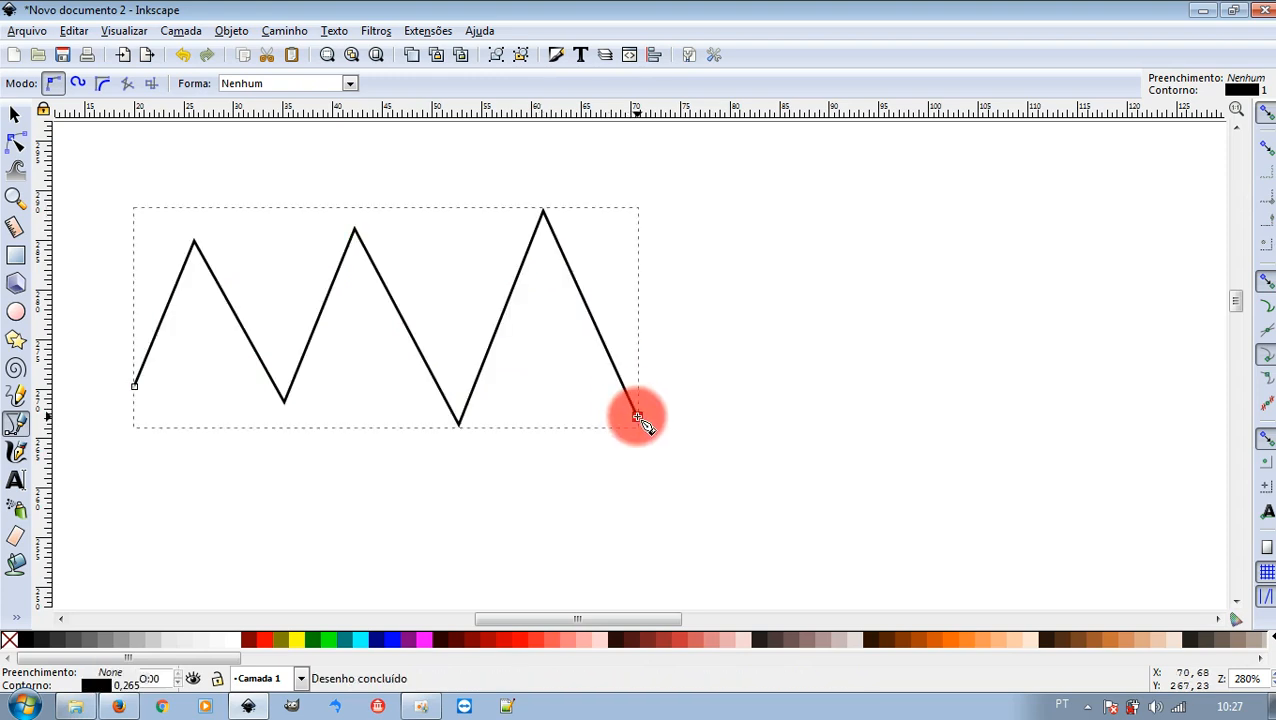
Bend the zigzag's first three straight segments into curves with the node tool
{"action": "left_click", "coordinate": [14, 148]}
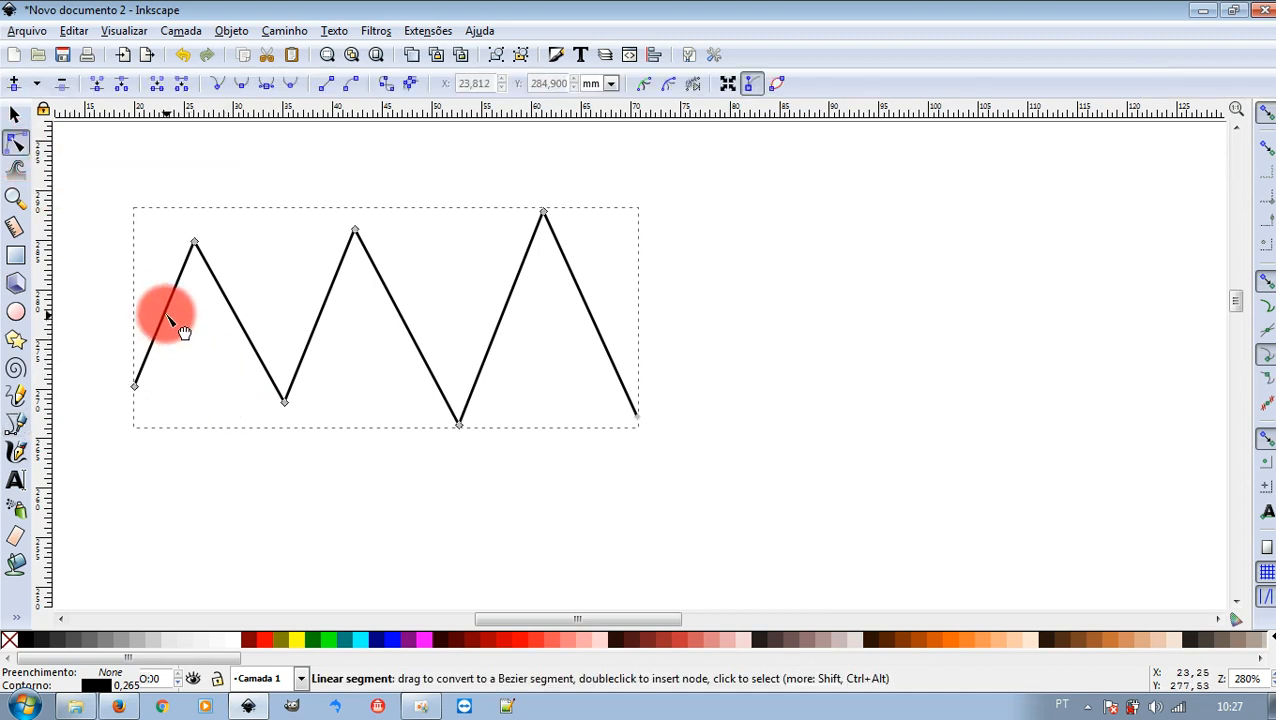
{"action": "left_click_drag", "start_coordinate": [160, 332], "coordinate": [133, 312]}
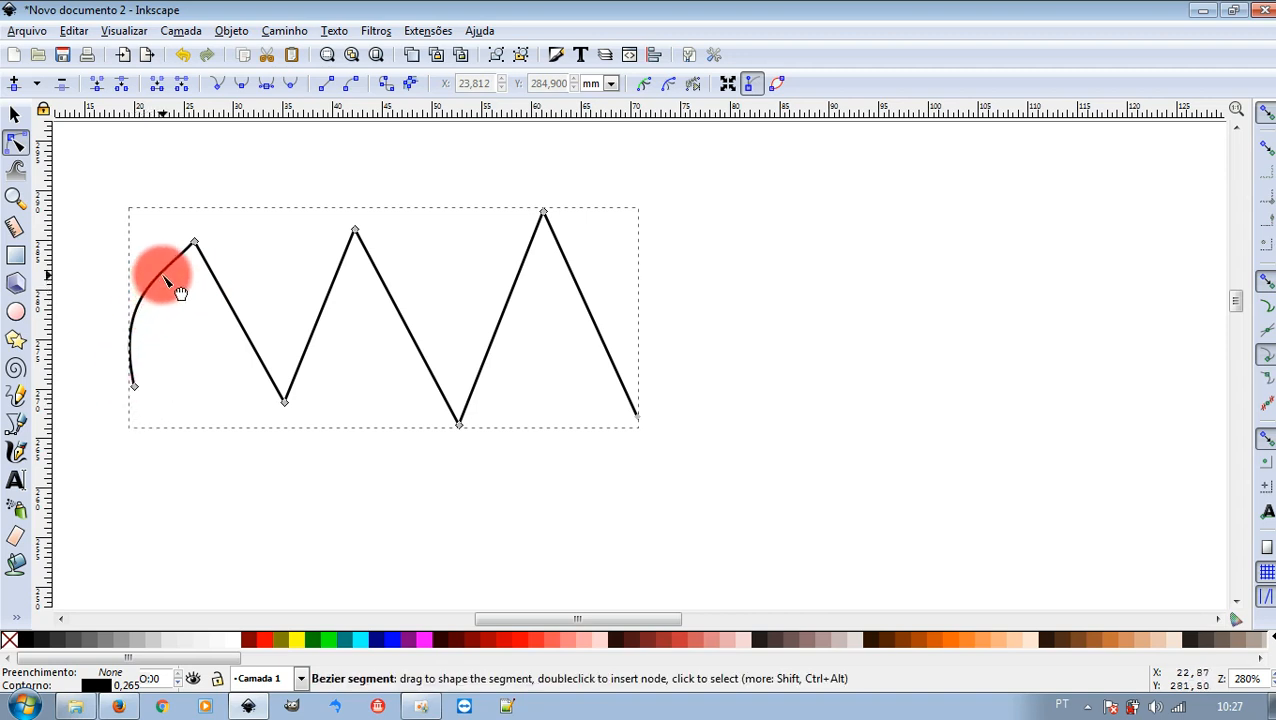
{"action": "left_click_drag", "start_coordinate": [192, 326], "coordinate": [117, 343]}
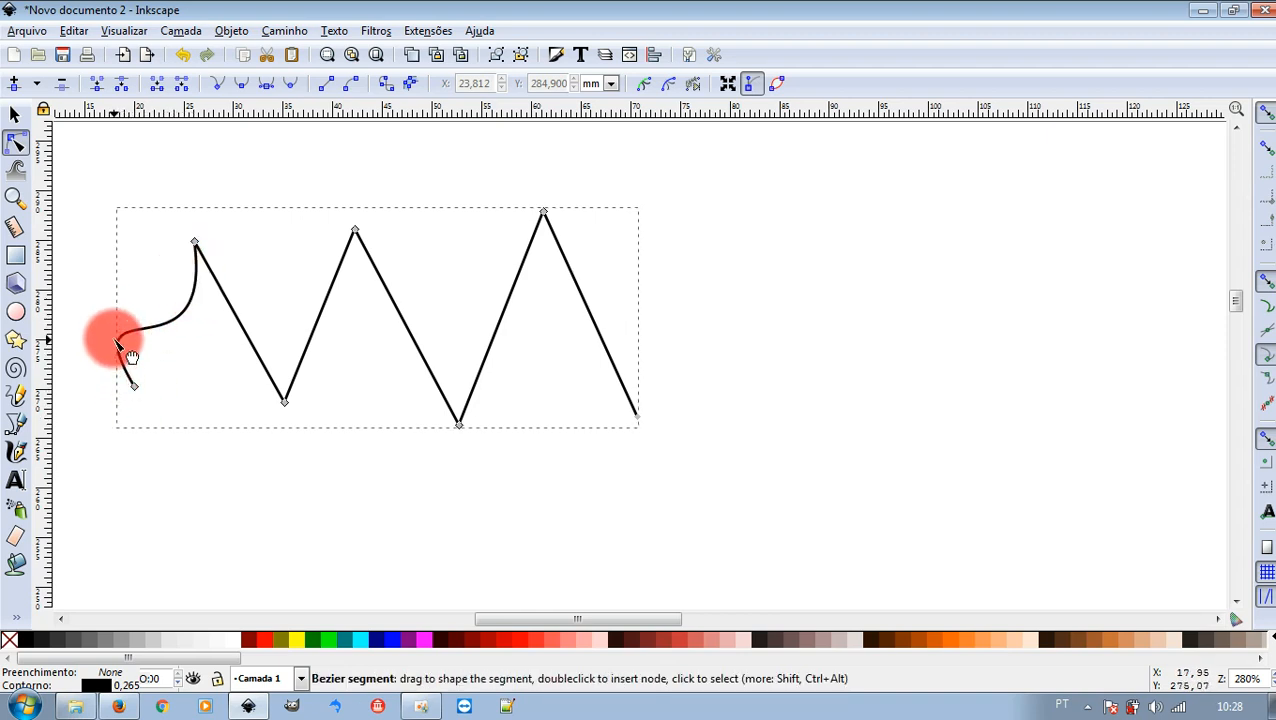
{"action": "left_click", "coordinate": [258, 348]}
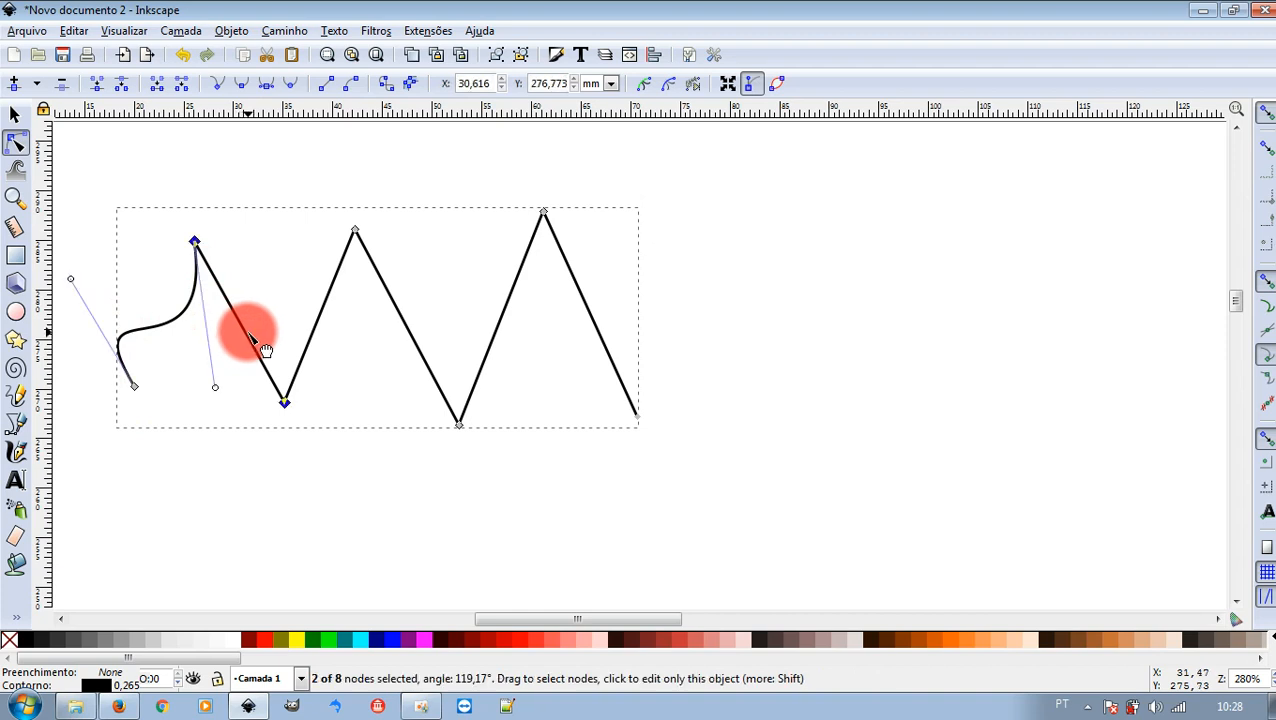
{"action": "left_click_drag", "start_coordinate": [258, 348], "coordinate": [357, 356]}
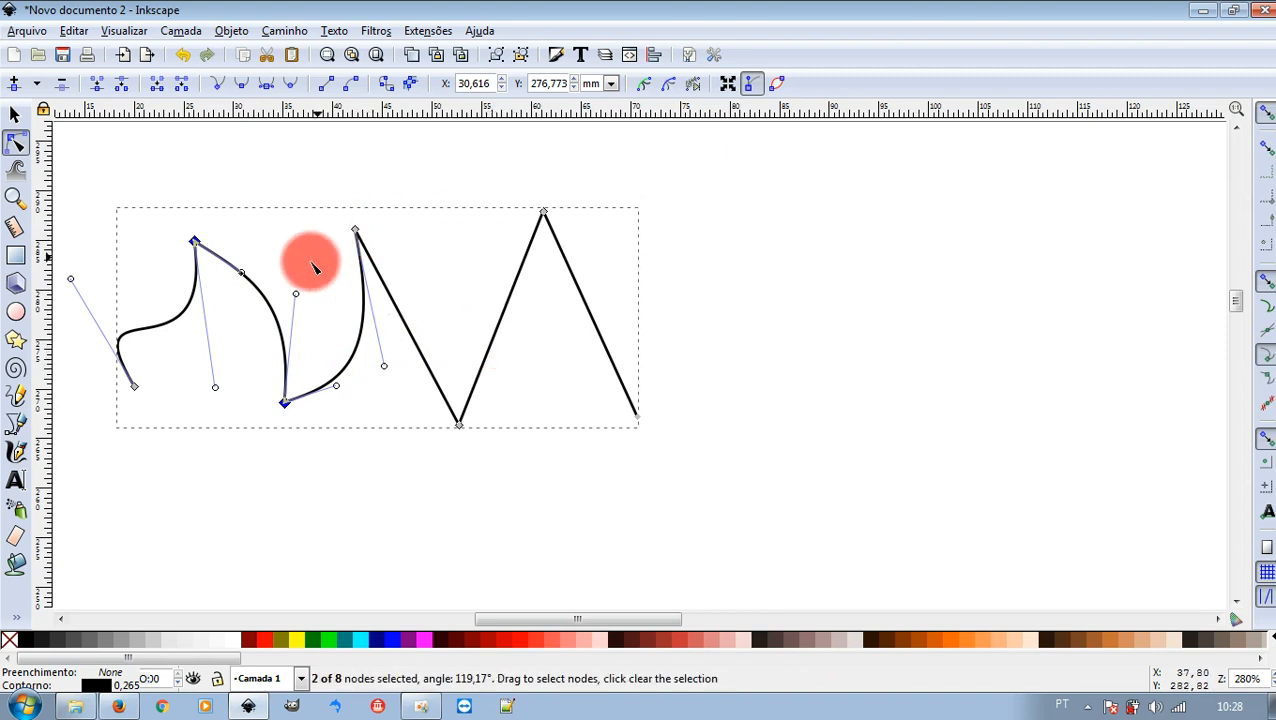
Raise the first peak and the first valley of the path together by moving their nodes
{"action": "left_click", "coordinate": [285, 403]}
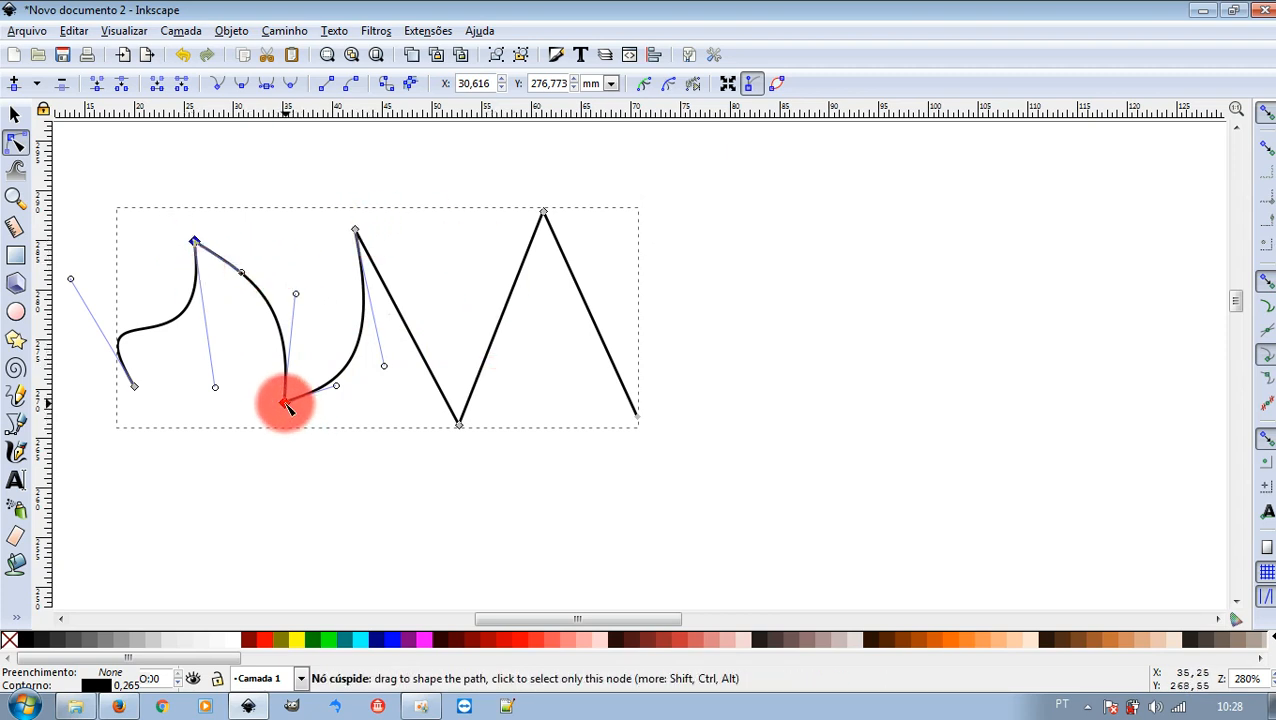
{"action": "left_click_drag", "start_coordinate": [285, 403], "coordinate": [265, 331]}
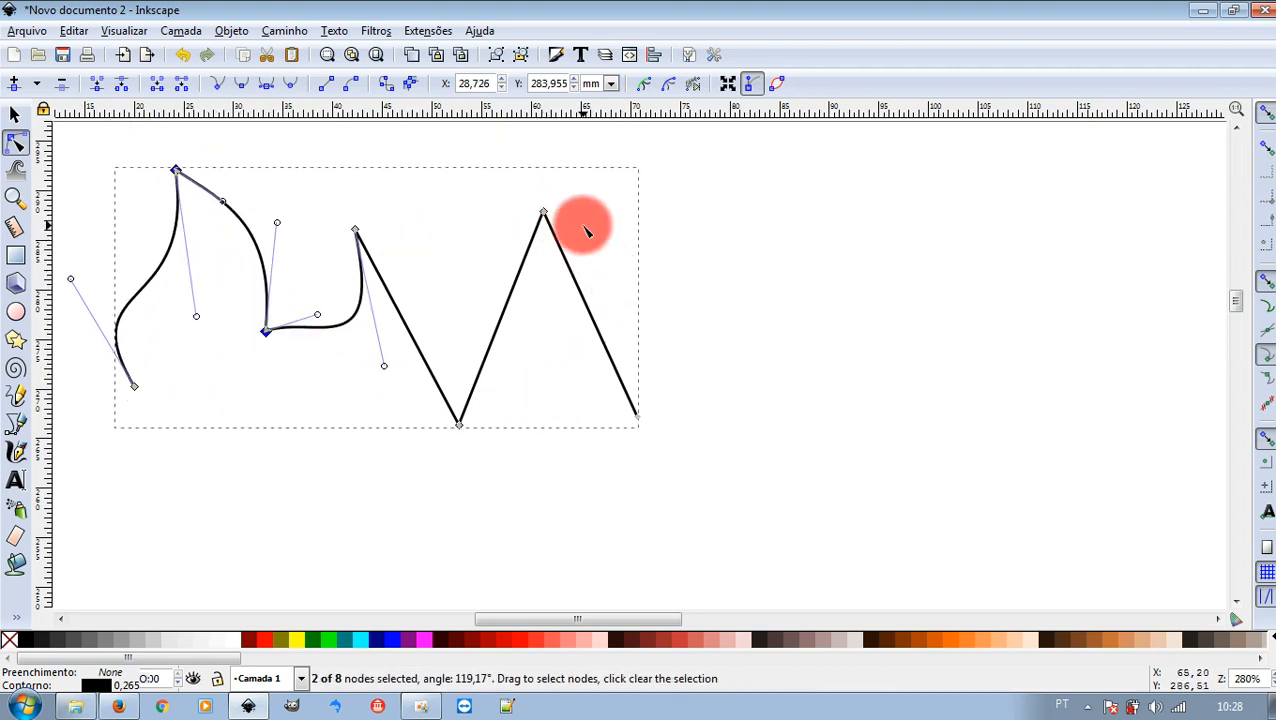
{"action": "left_click", "coordinate": [522, 221]}
{"action": "left_click", "coordinate": [15, 117]}
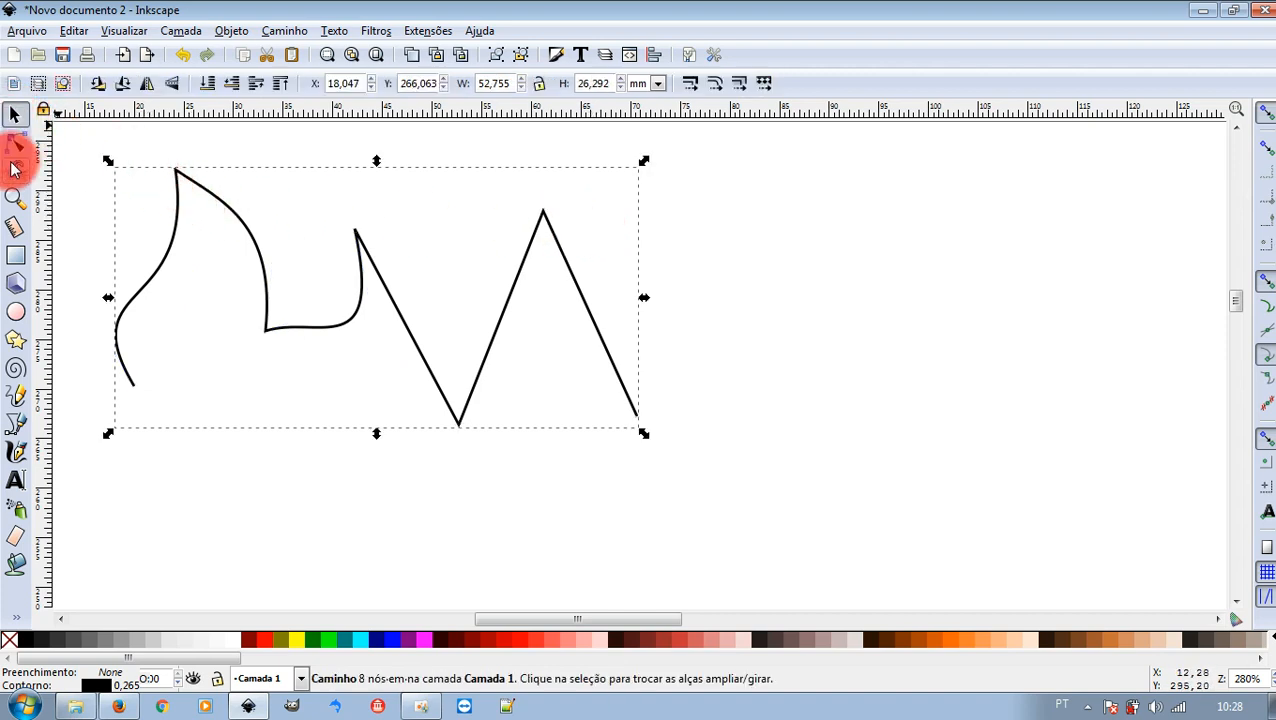
Reposition the last peak and the valley before it by moving their nodes and the straight segment between them
{"action": "left_click", "coordinate": [15, 147]}
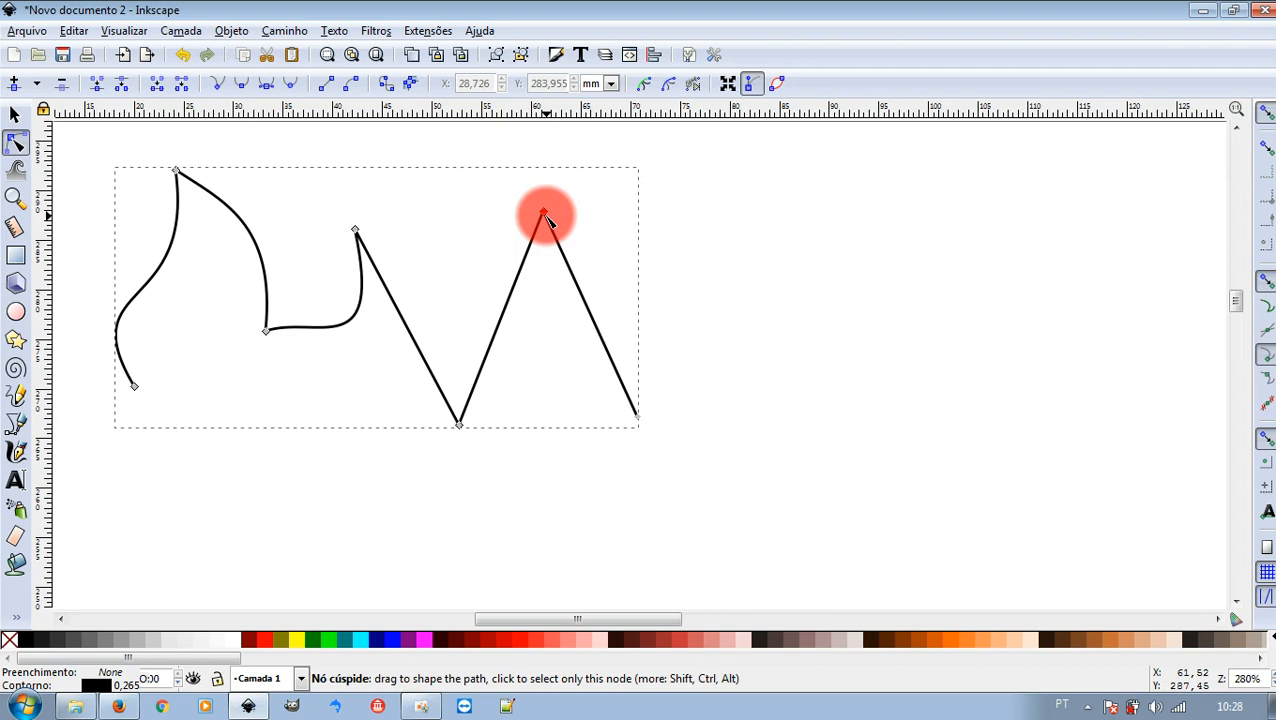
{"action": "mouse_move", "coordinate": [543, 212]}
{"action": "left_mouse_down"}
{"action": "mouse_move", "coordinate": [551, 362]}
{"action": "mouse_move", "coordinate": [526, 214]}
{"action": "left_mouse_up"}
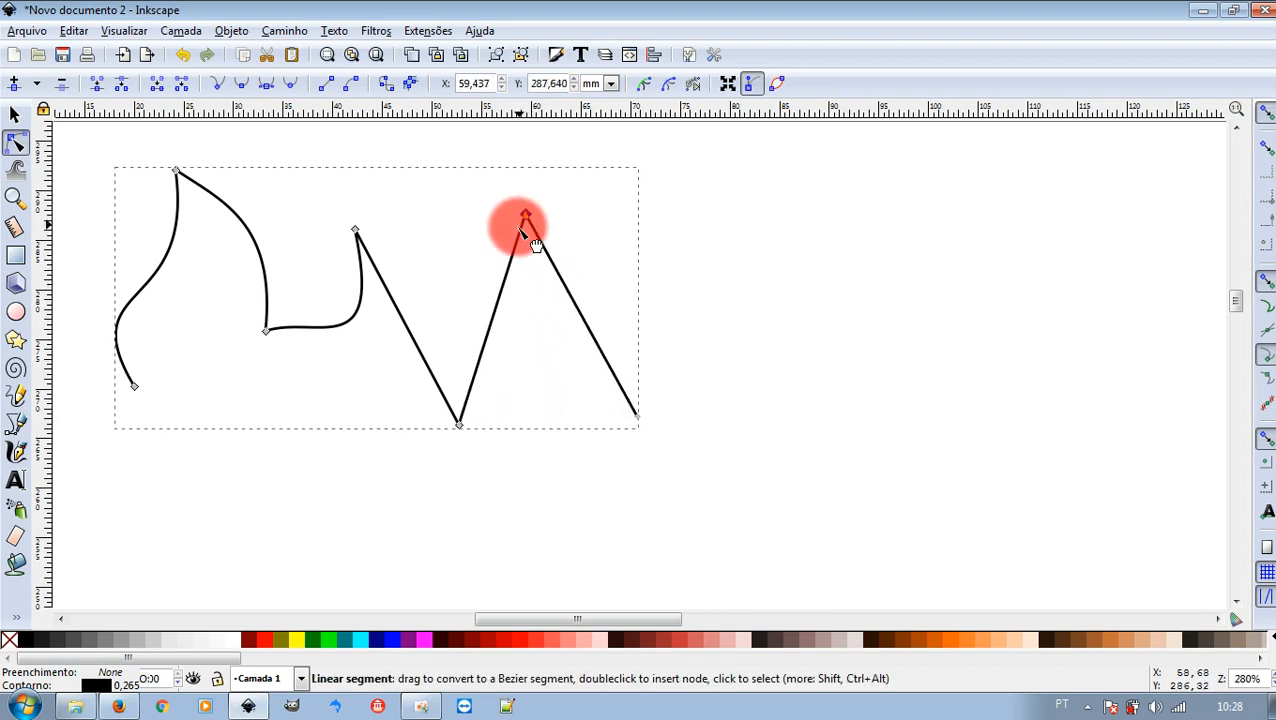
{"action": "left_click", "coordinate": [500, 300]}
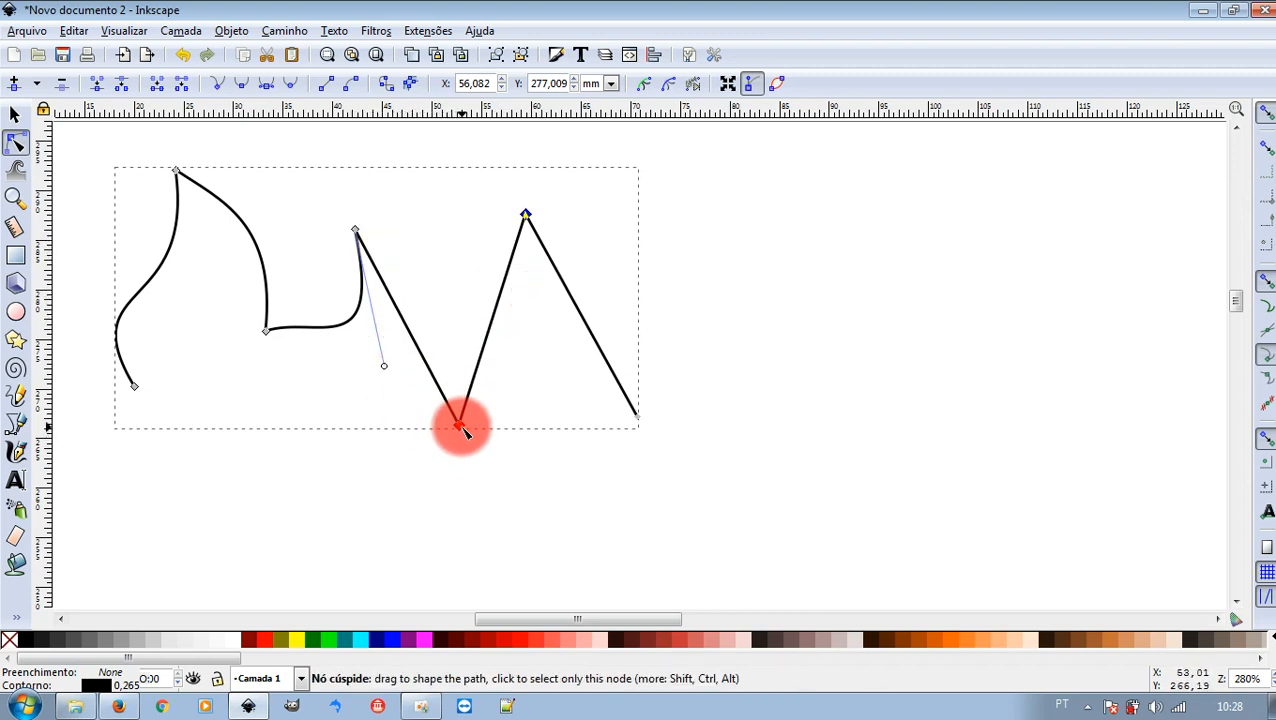
{"action": "left_click_drag", "start_coordinate": [456, 426], "coordinate": [462, 367]}
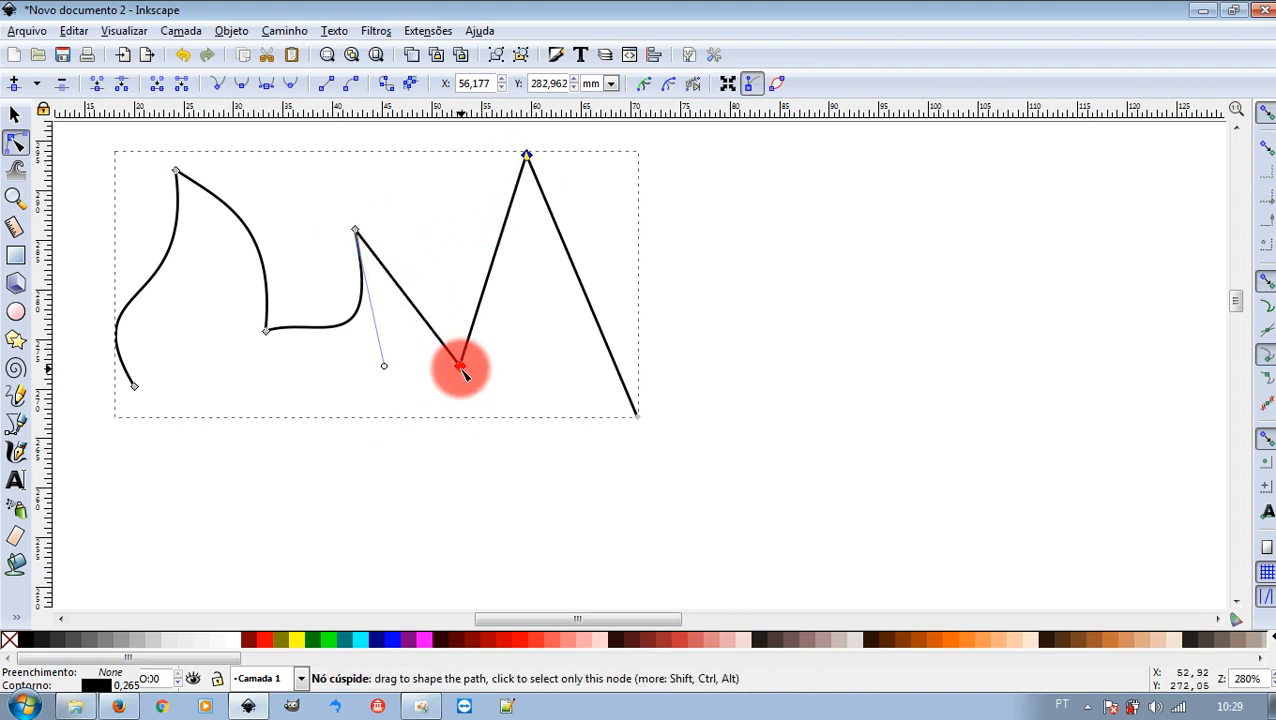
{"action": "mouse_move", "coordinate": [461, 365]}
{"action": "left_mouse_down"}
{"action": "mouse_move", "coordinate": [464, 341]}
{"action": "mouse_move", "coordinate": [475, 502]}
{"action": "mouse_move", "coordinate": [493, 368]}
{"action": "mouse_move", "coordinate": [484, 436]}
{"action": "mouse_move", "coordinate": [504, 390]}
{"action": "mouse_move", "coordinate": [478, 362]}
{"action": "mouse_move", "coordinate": [470, 378]}
{"action": "left_mouse_up"}
{"action": "left_click_drag", "start_coordinate": [538, 172], "coordinate": [539, 219]}
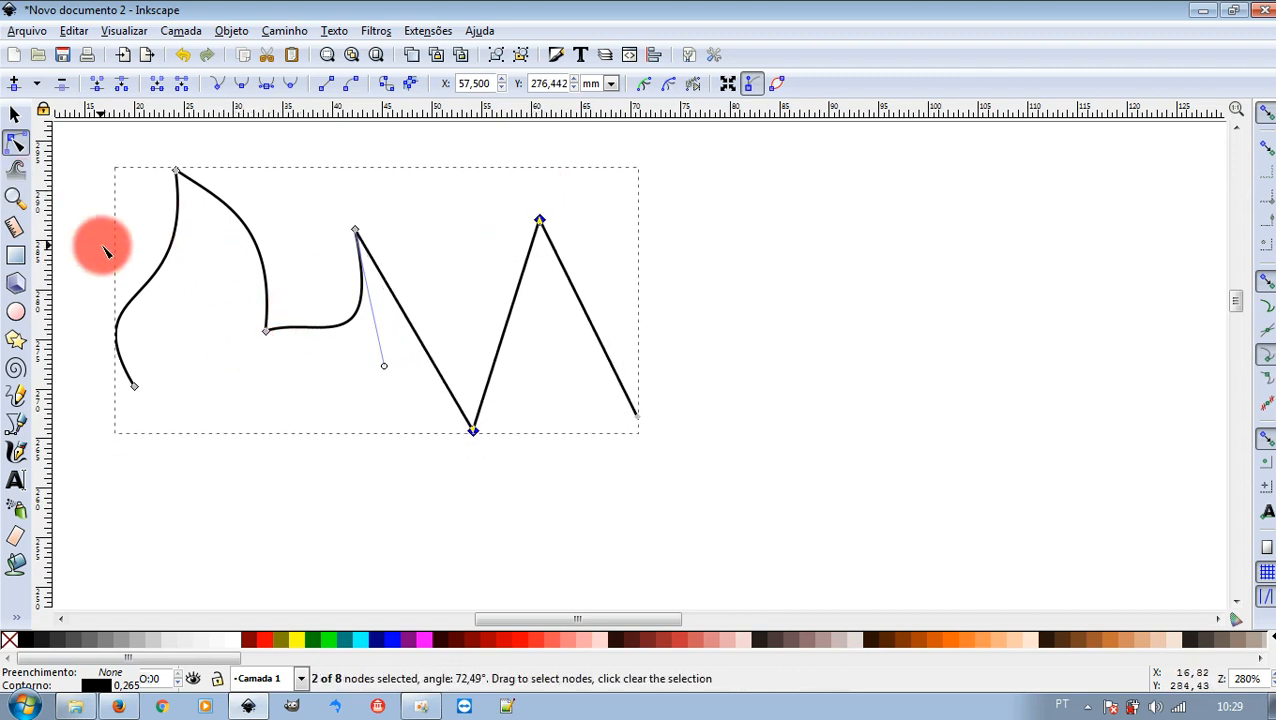
Move the node of the path's first peak slightly up and outward
{"action": "left_click", "coordinate": [267, 333]}
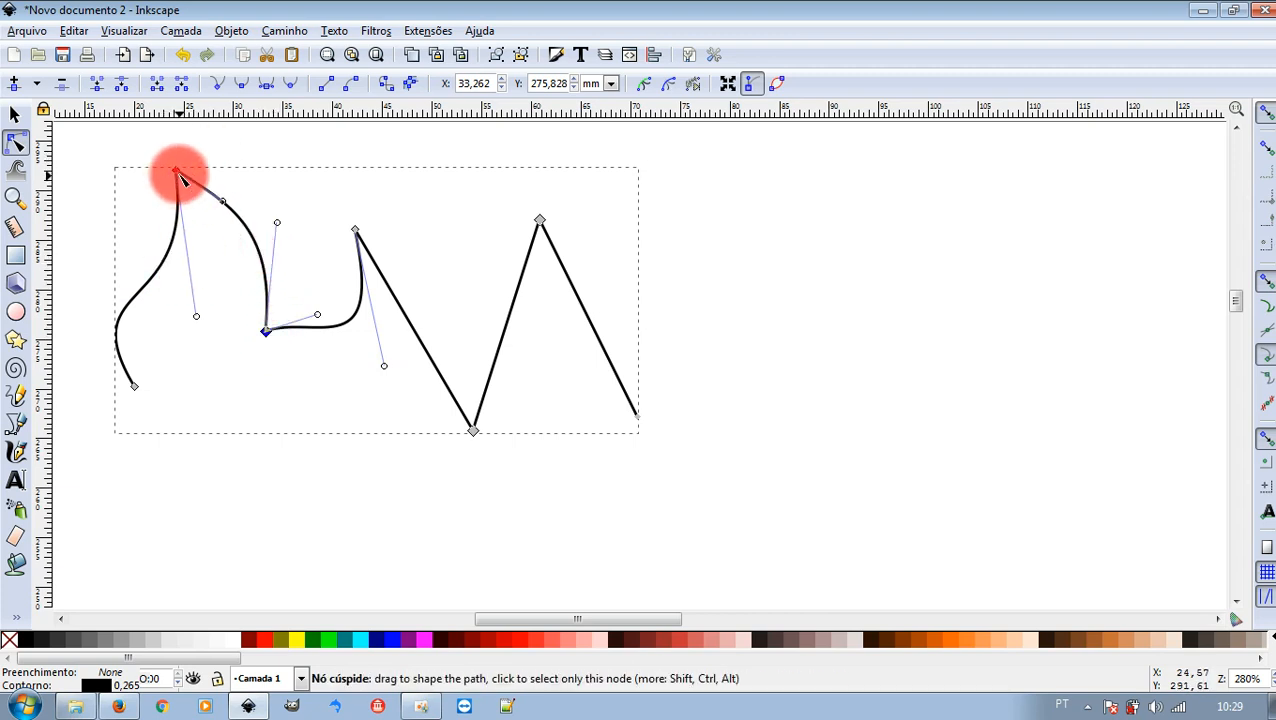
{"action": "mouse_move", "coordinate": [180, 177]}
{"action": "left_mouse_down"}
{"action": "mouse_move", "coordinate": [194, 273]}
{"action": "mouse_move", "coordinate": [153, 163]}
{"action": "mouse_move", "coordinate": [171, 248]}
{"action": "mouse_move", "coordinate": [166, 156]}
{"action": "left_mouse_up"}
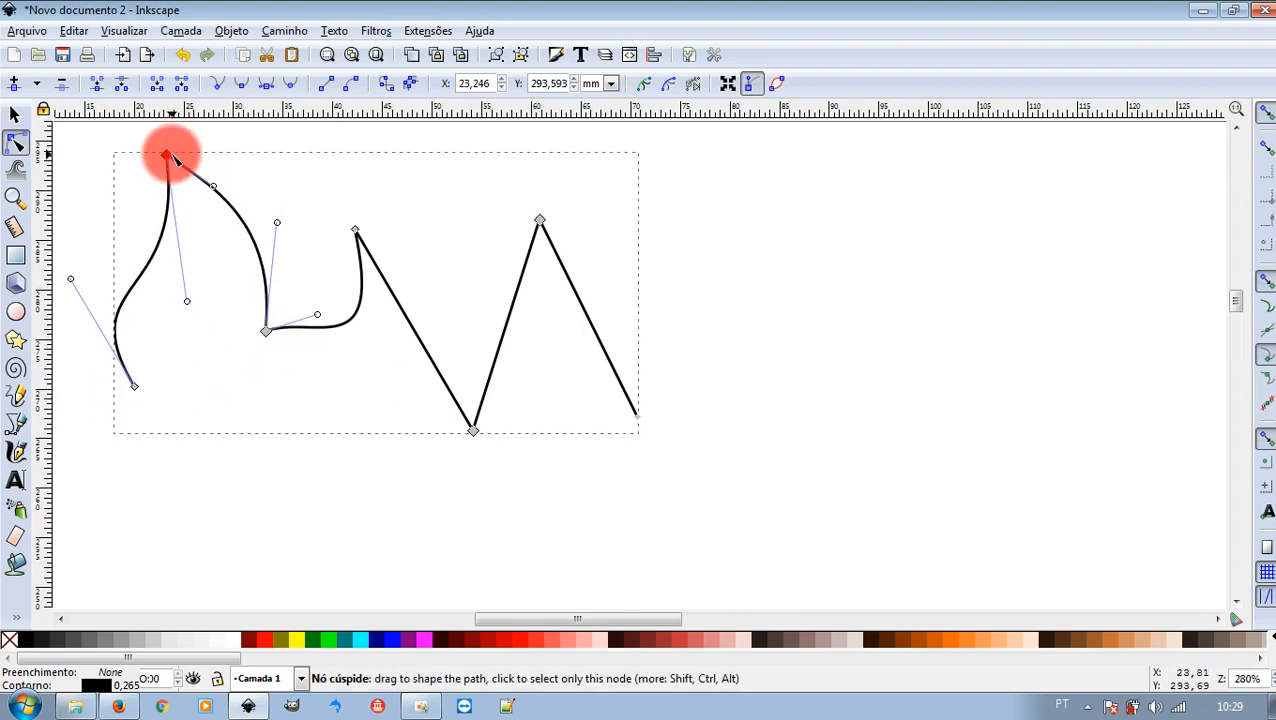
{"action": "left_click", "coordinate": [20, 122]}
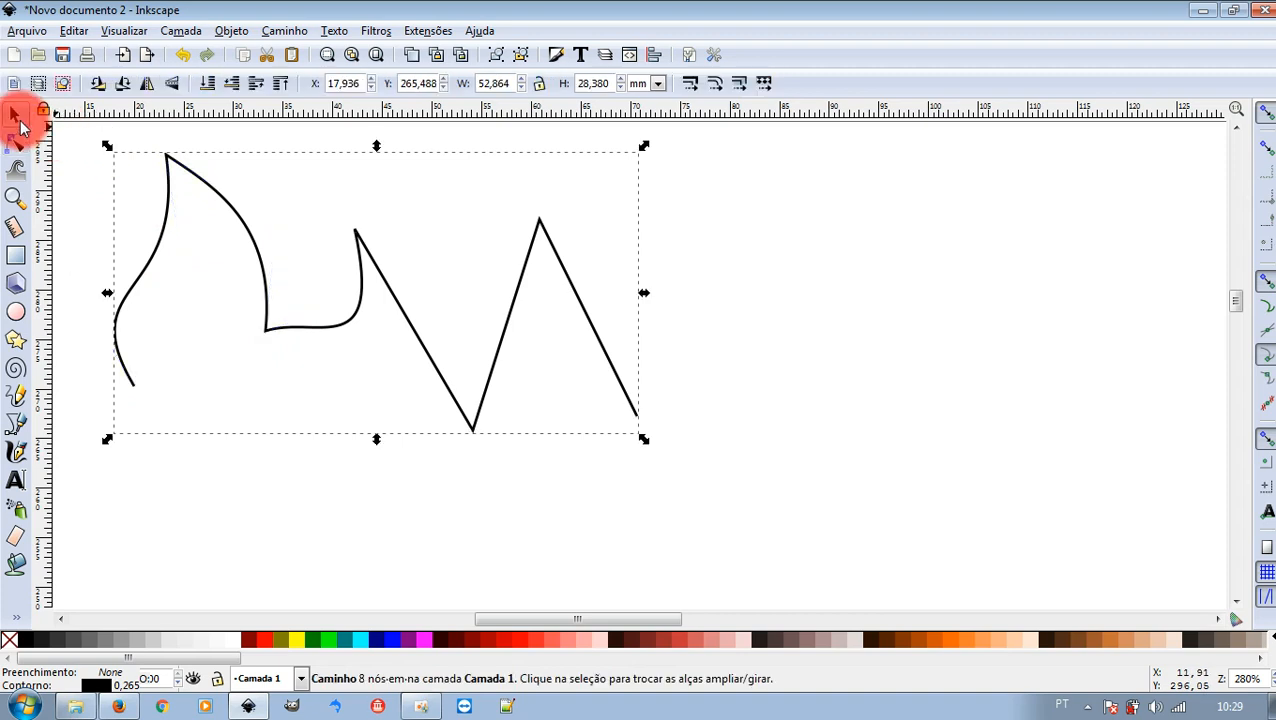
Bend the fourth and fifth segments around the second valley into curves and select the final straight segment
{"action": "left_click", "coordinate": [16, 146]}
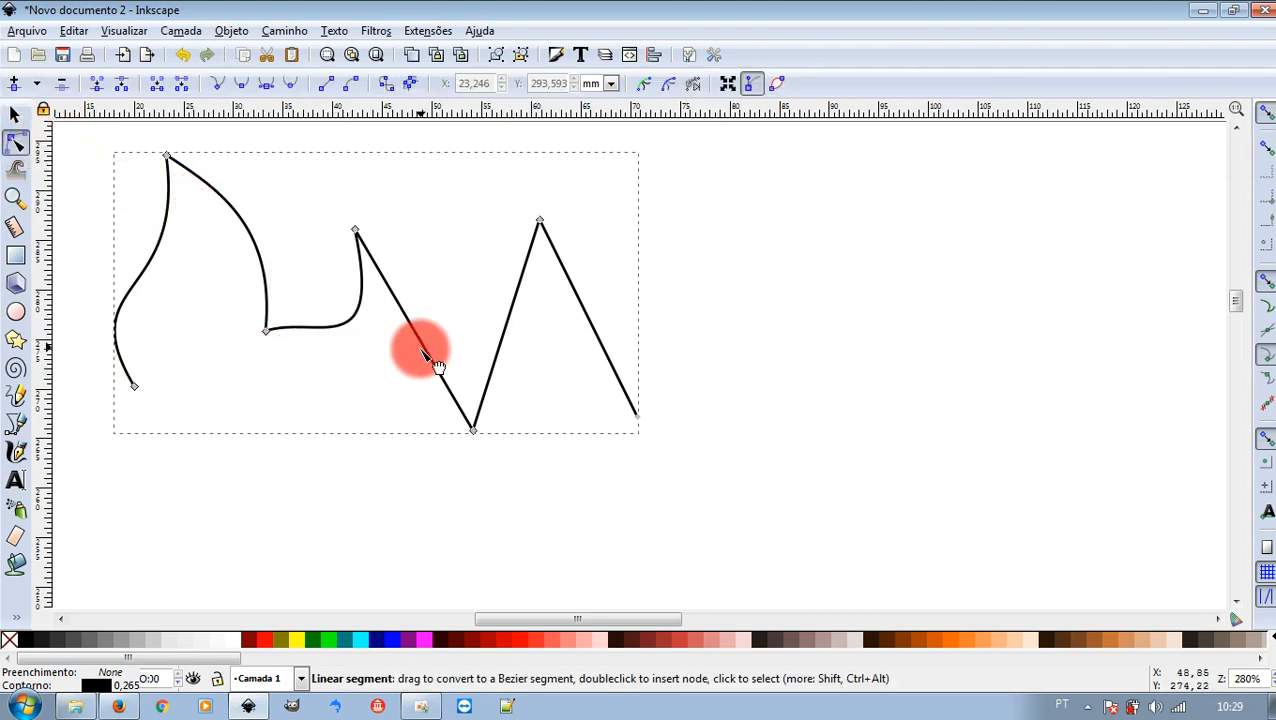
{"action": "left_click_drag", "start_coordinate": [440, 365], "coordinate": [432, 308]}
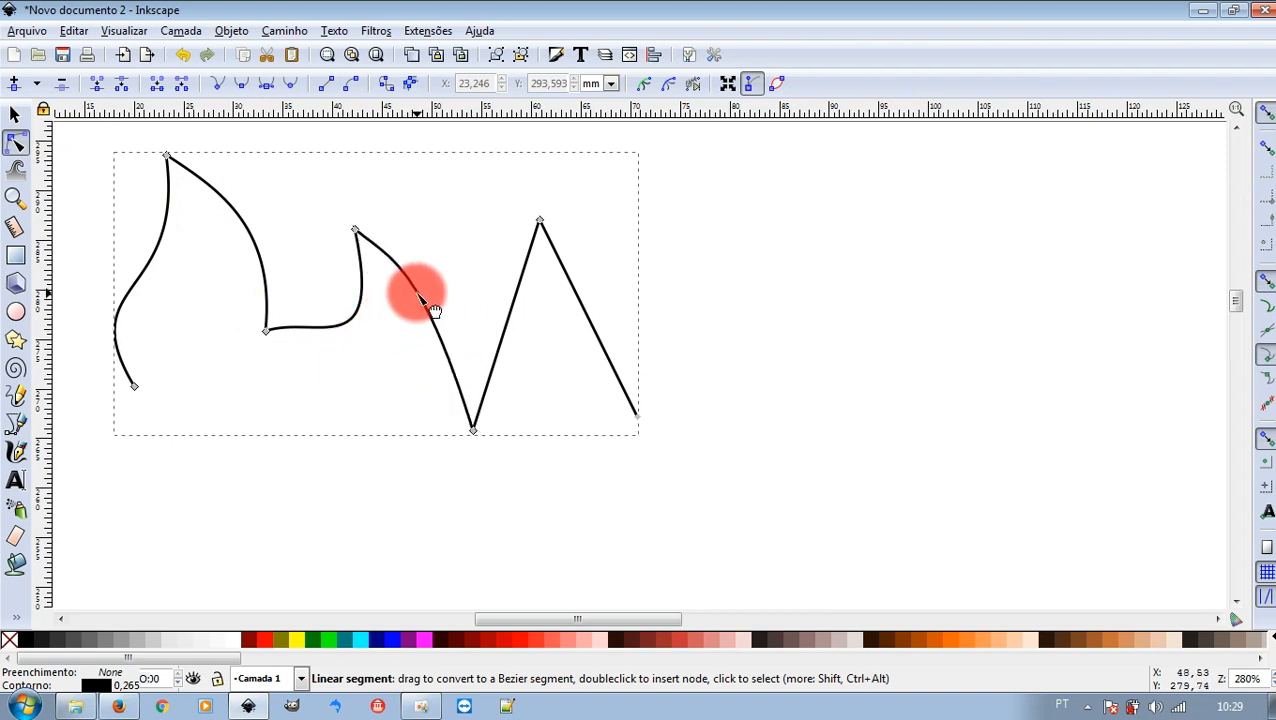
{"action": "left_click_drag", "start_coordinate": [521, 334], "coordinate": [487, 433]}
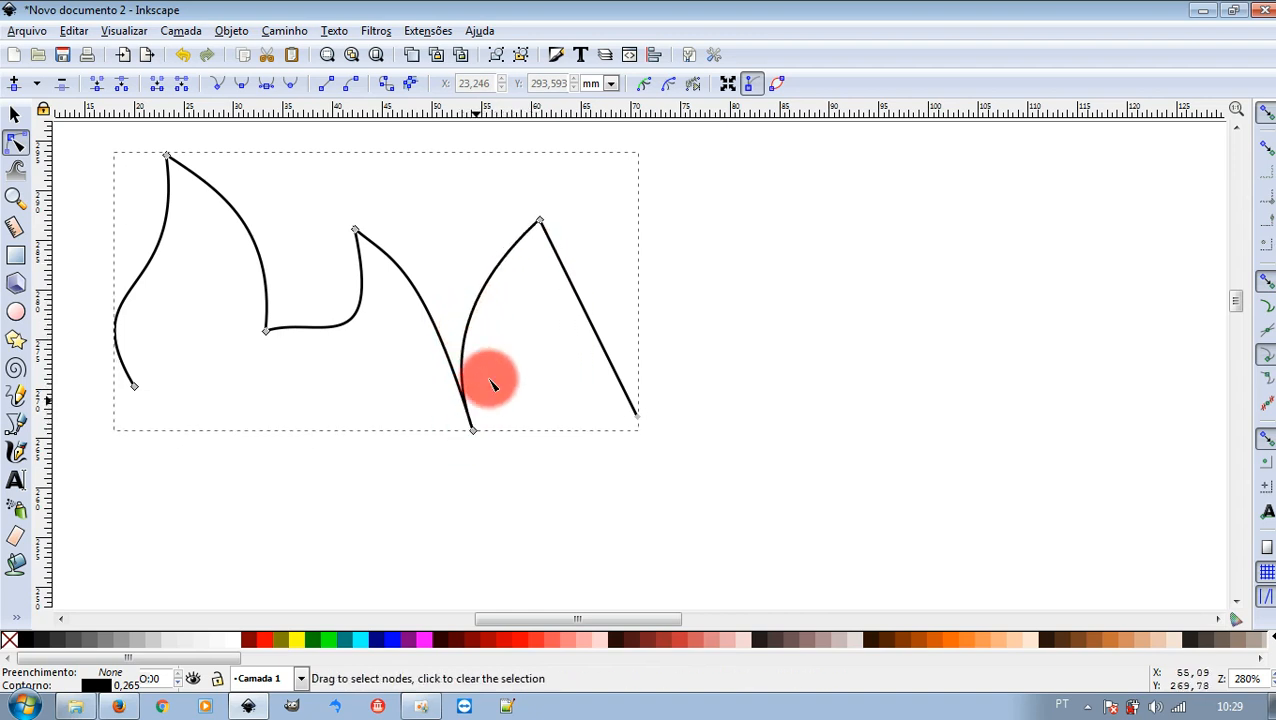
{"action": "left_click_drag", "start_coordinate": [506, 262], "coordinate": [549, 323]}
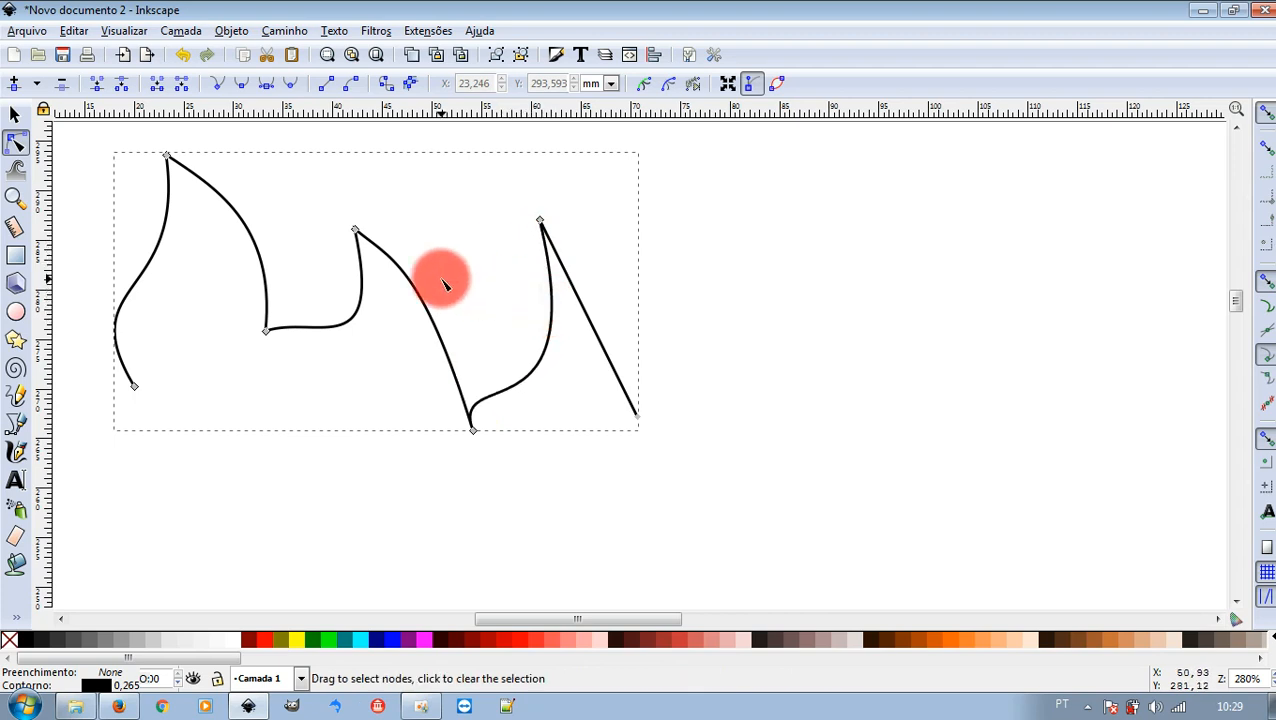
{"action": "left_click", "coordinate": [598, 330]}
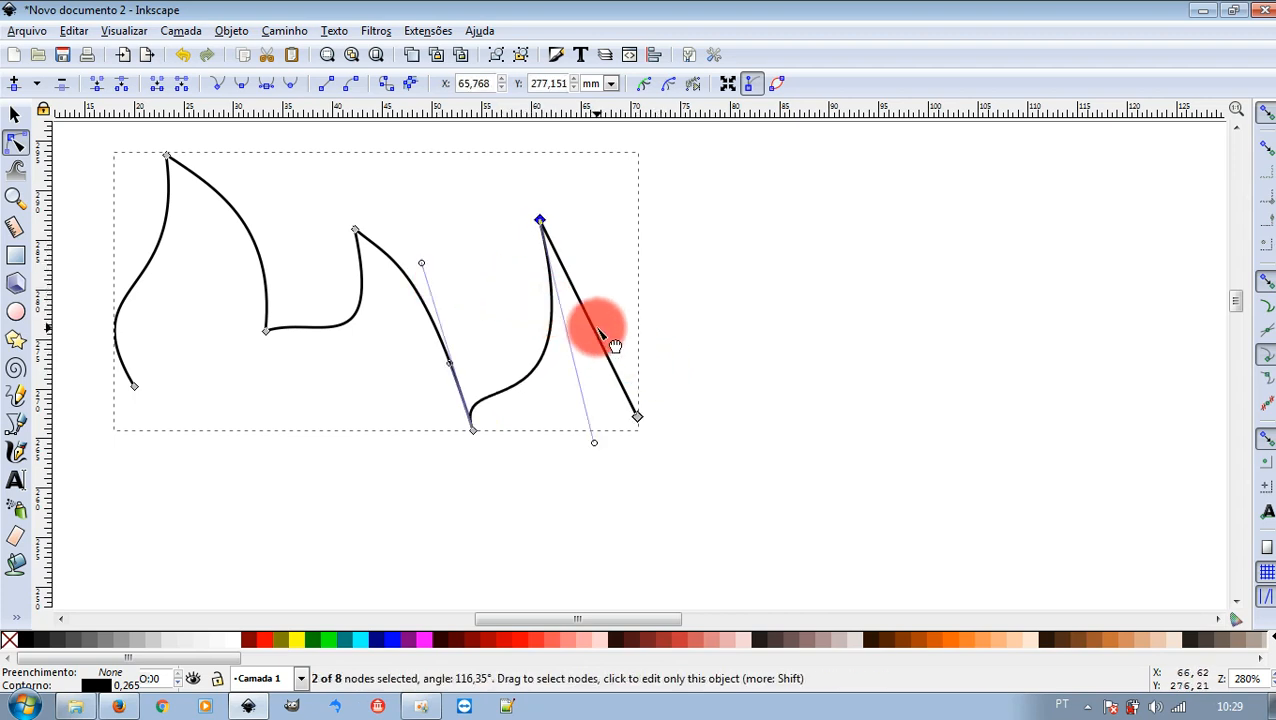
Move the whole path about 21 mm to the right and slightly down on the page
{"action": "left_click", "coordinate": [15, 142]}
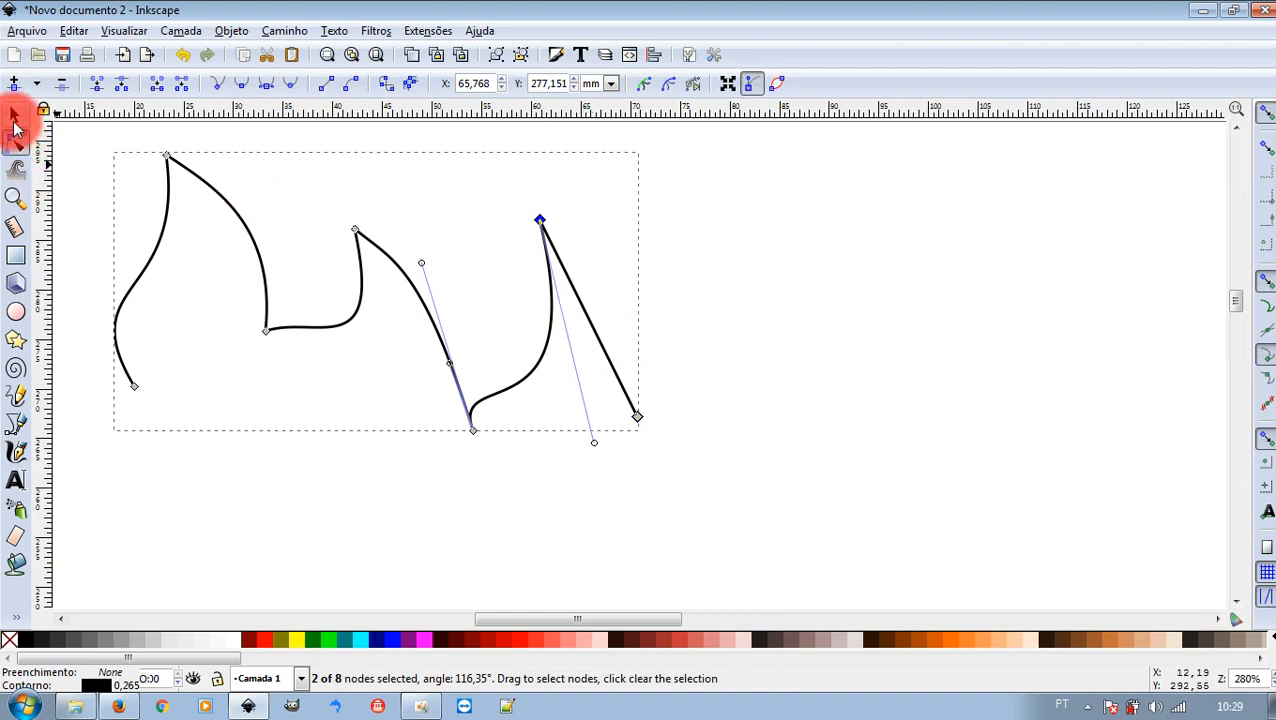
{"action": "left_click", "coordinate": [14, 117]}
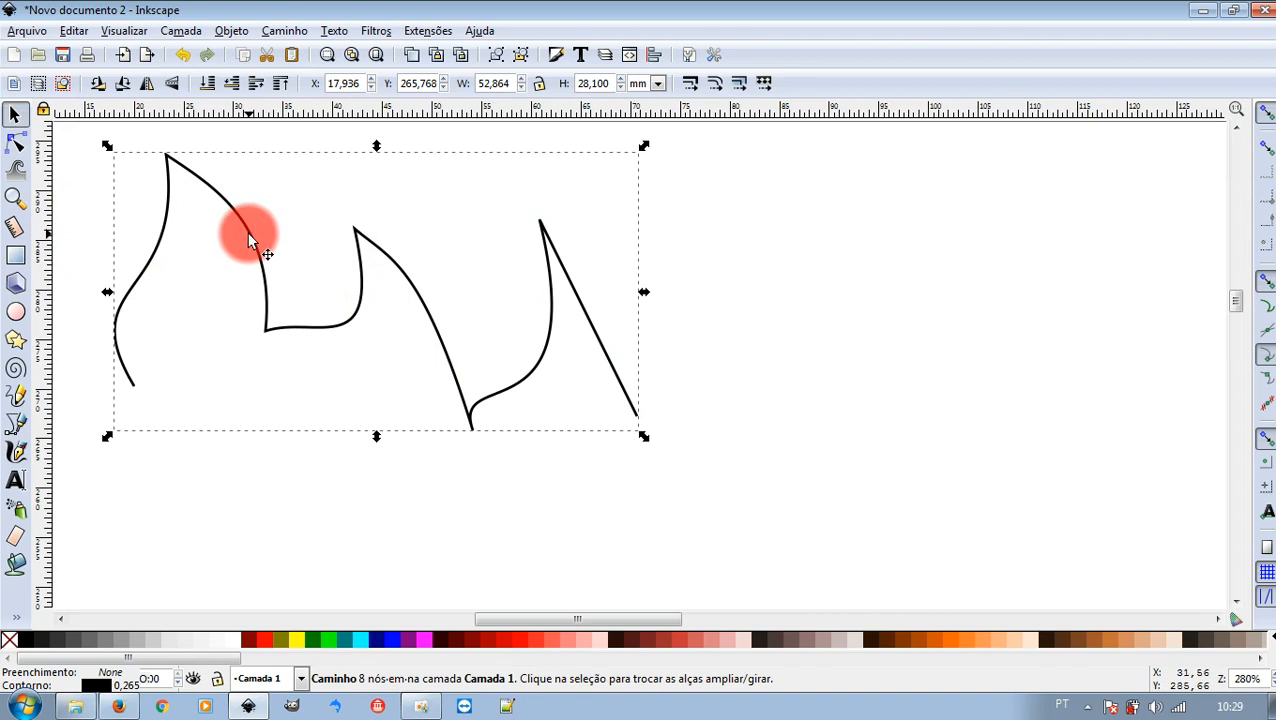
{"action": "left_click_drag", "start_coordinate": [243, 241], "coordinate": [455, 260]}
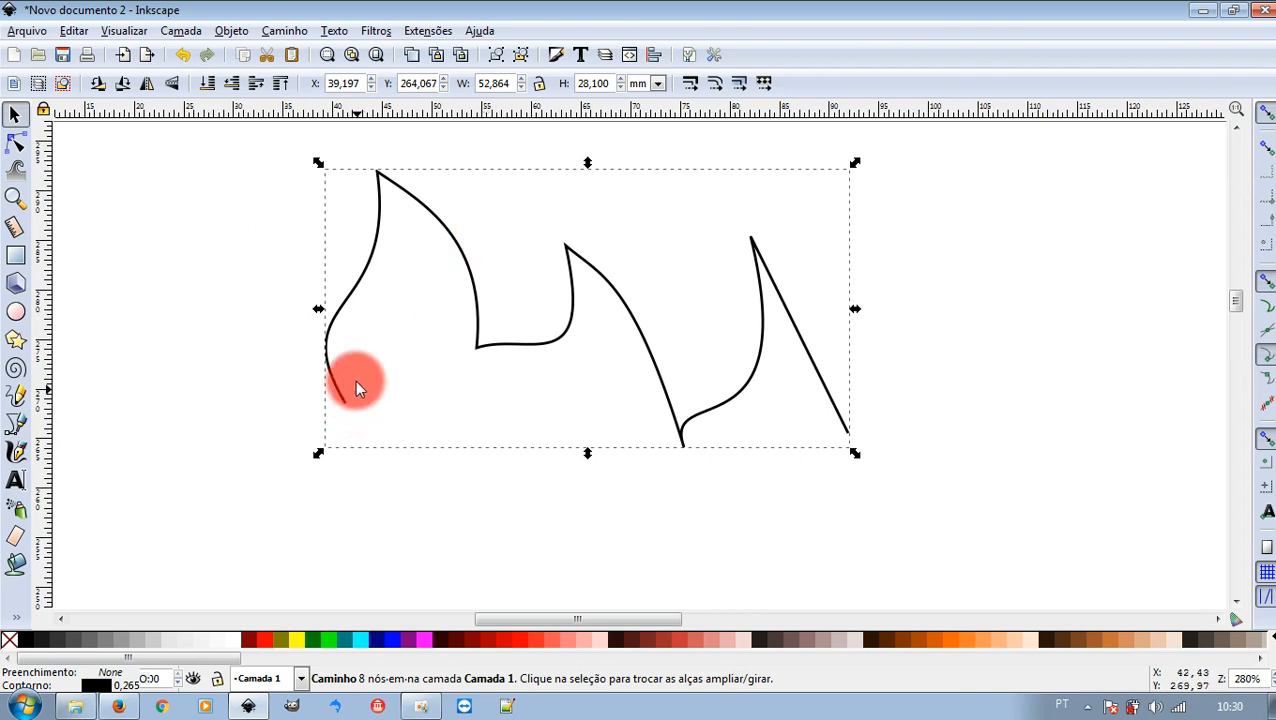
Delete the whole reshaped zigzag path from the page
{"action": "left_click", "coordinate": [14, 113]}
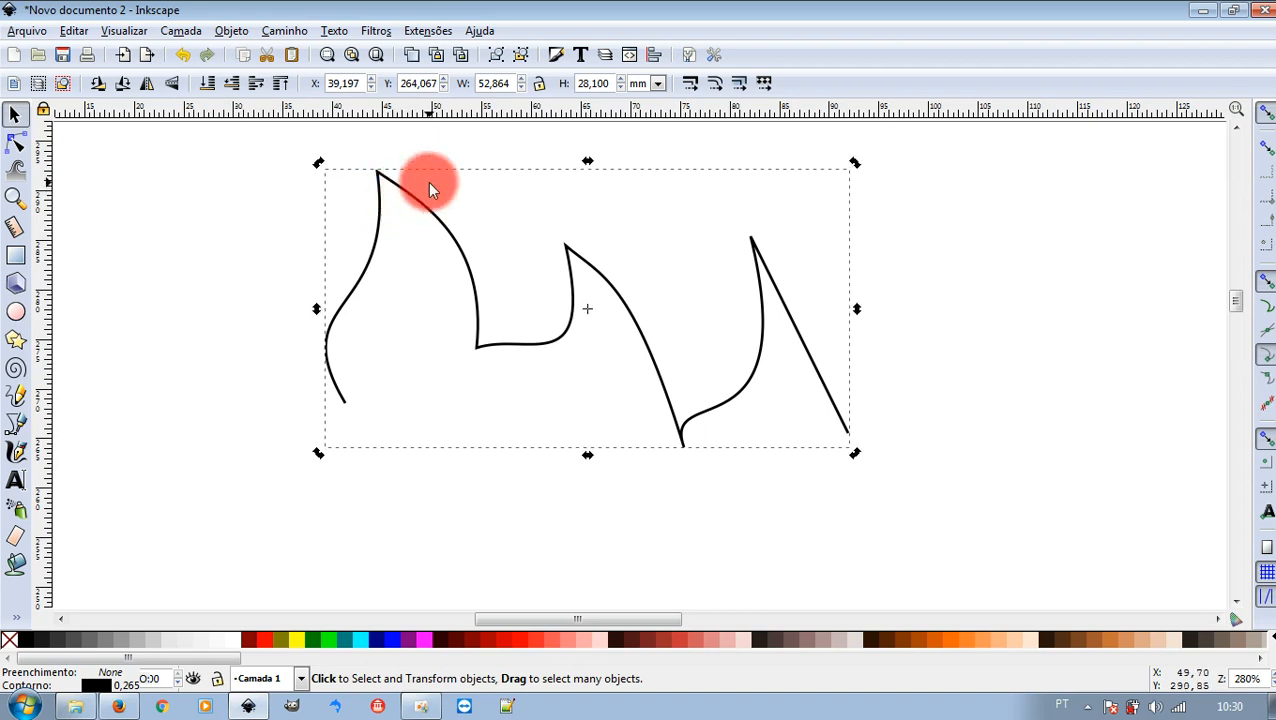
{"action": "key", "text": "Delete"}
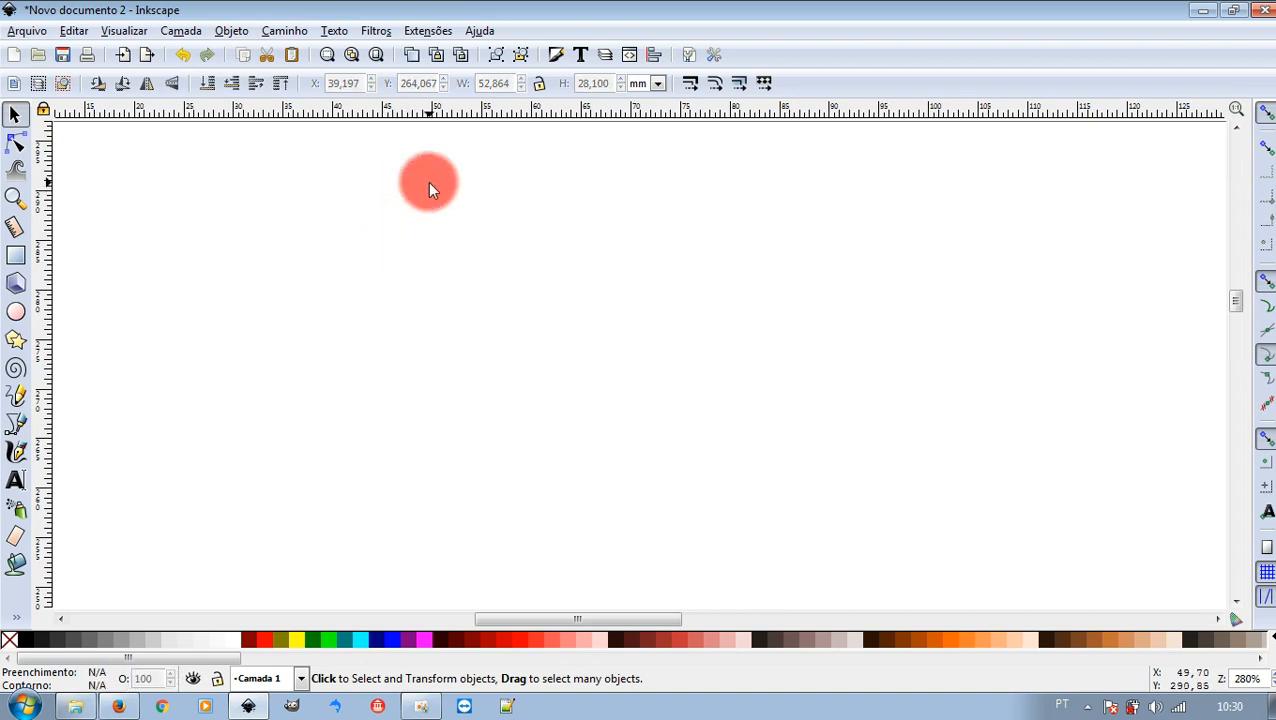
{"action": "left_click", "coordinate": [12, 398]}
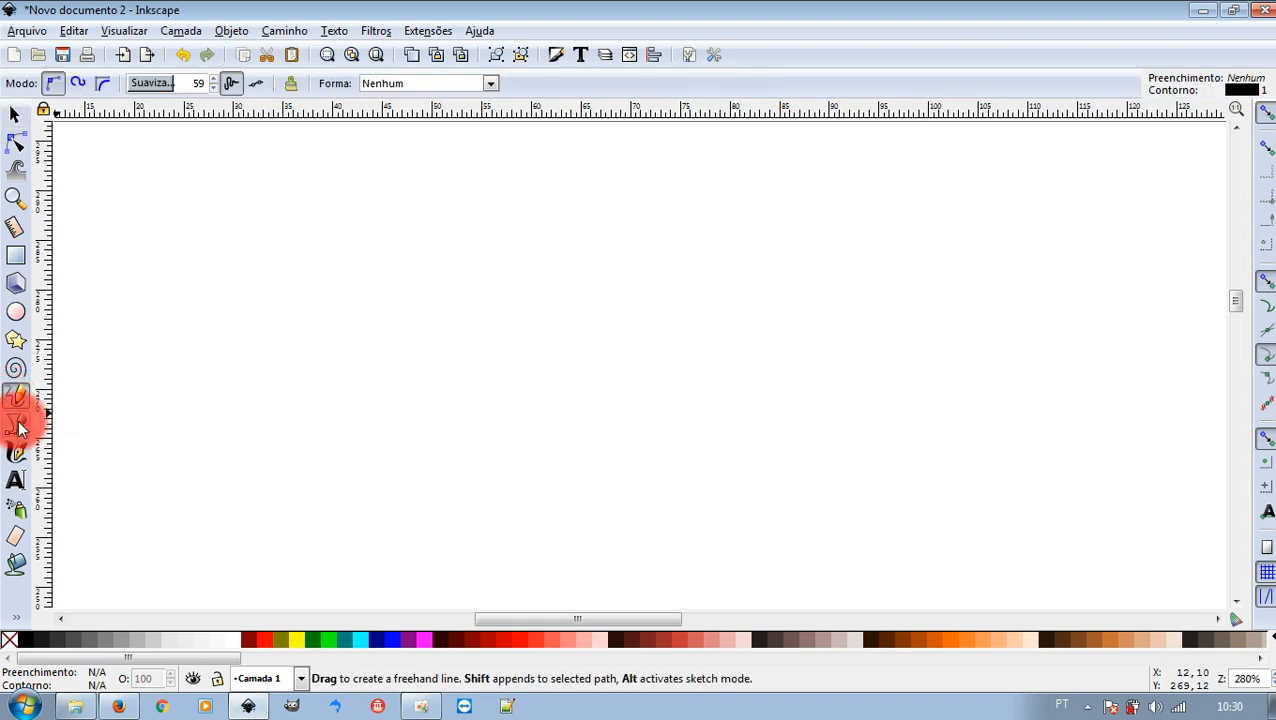
{"action": "left_click", "coordinate": [15, 422]}
{"action": "left_click", "coordinate": [22, 400]}
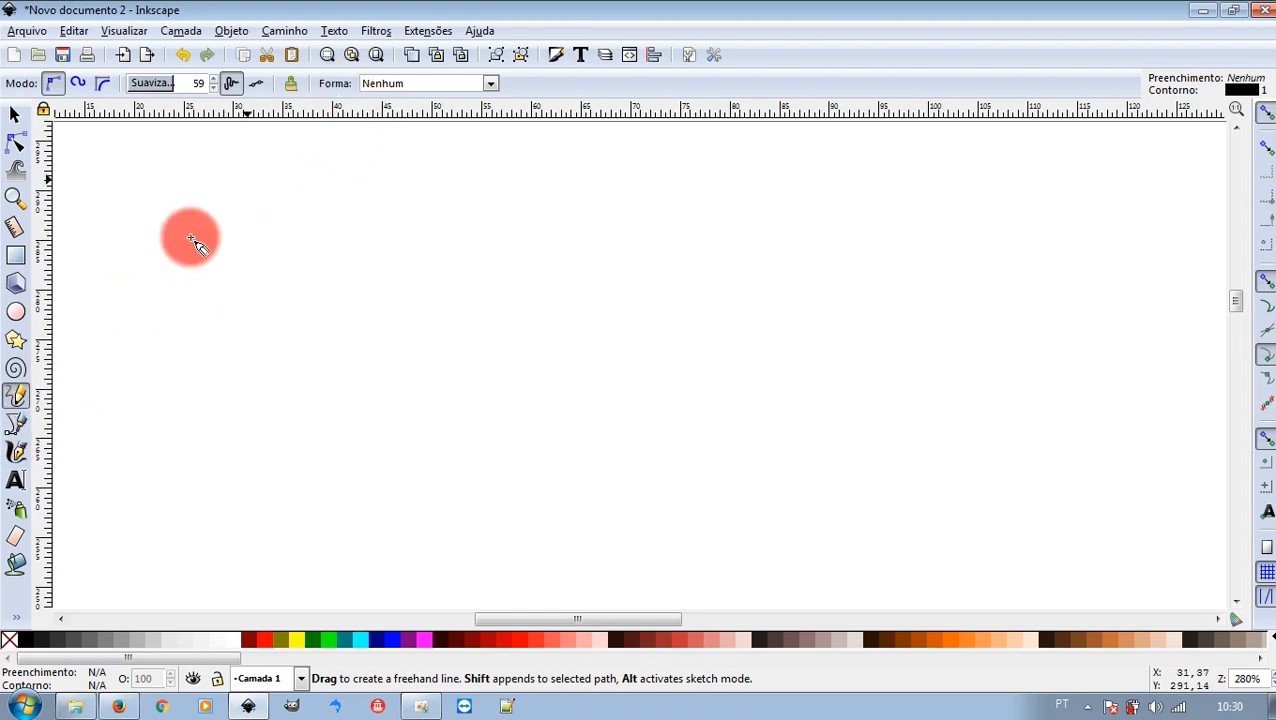
{"action": "left_click", "coordinate": [15, 425]}
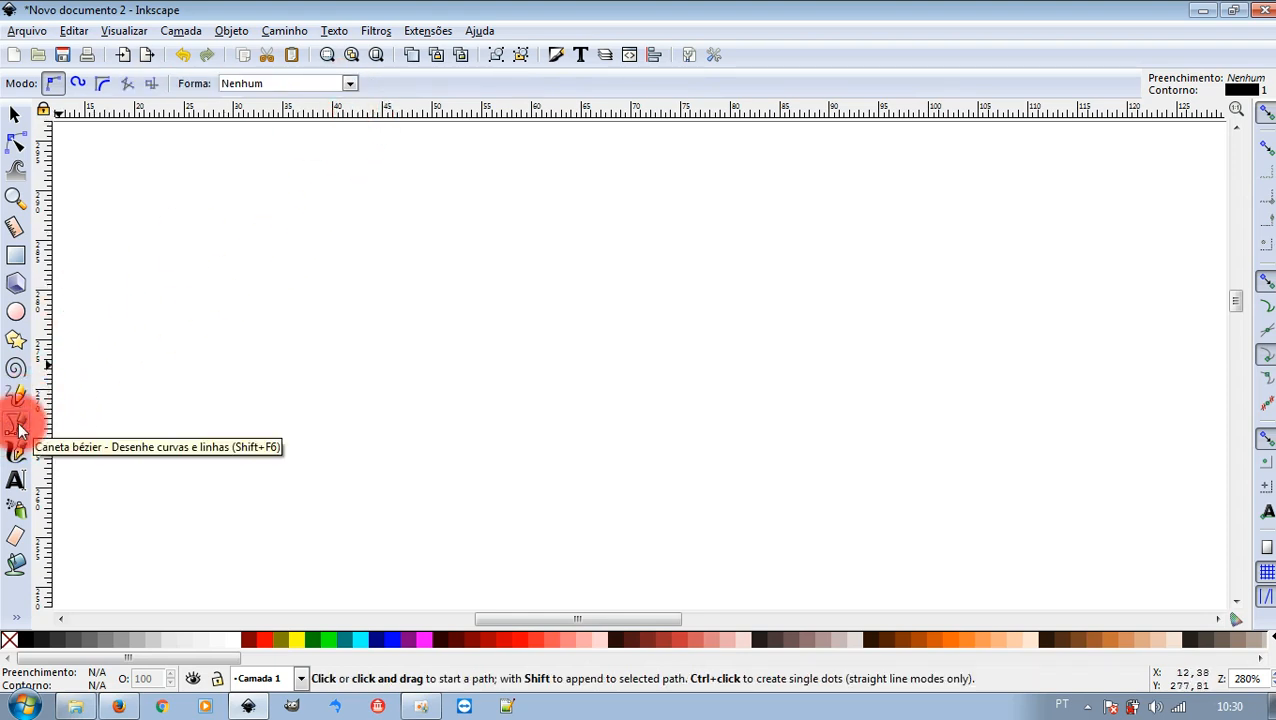
{"action": "left_click", "coordinate": [16, 397]}
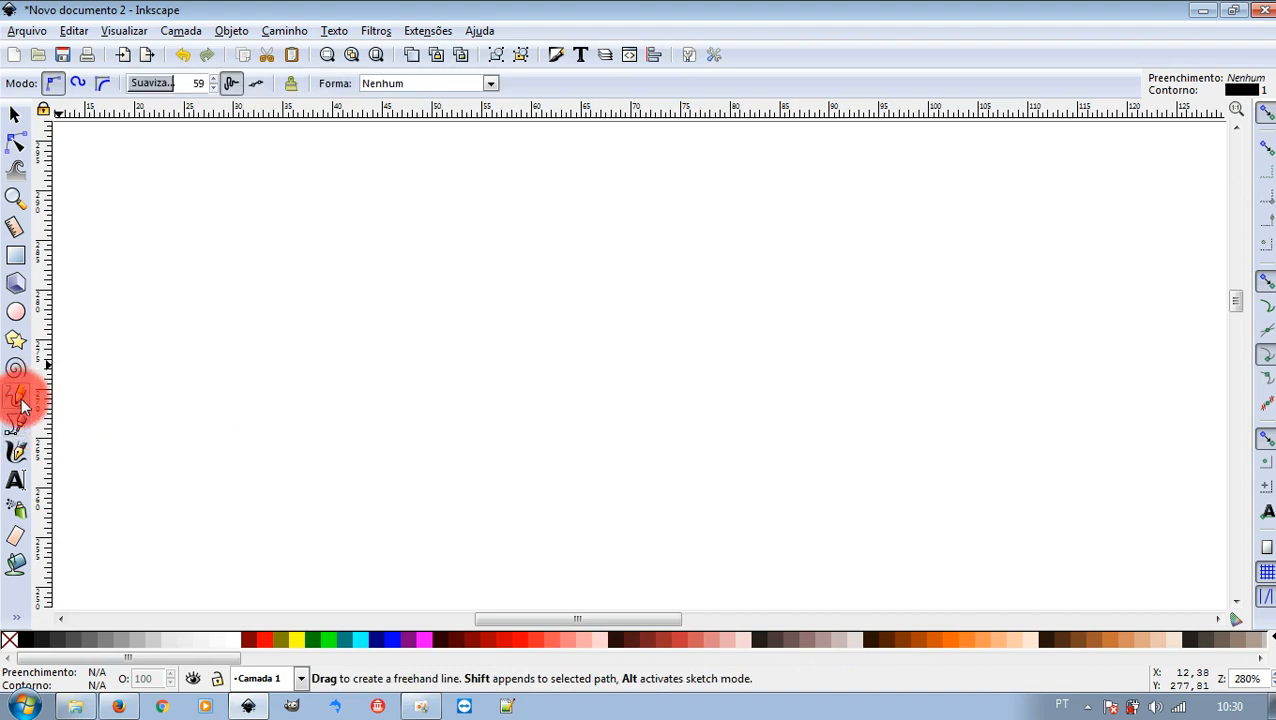
{"action": "left_click", "coordinate": [15, 424]}
{"action": "left_click", "coordinate": [22, 398]}
Draw an open path of five segments about 45 mm wide with the Bezier pen
{"action": "left_click", "coordinate": [15, 424]}
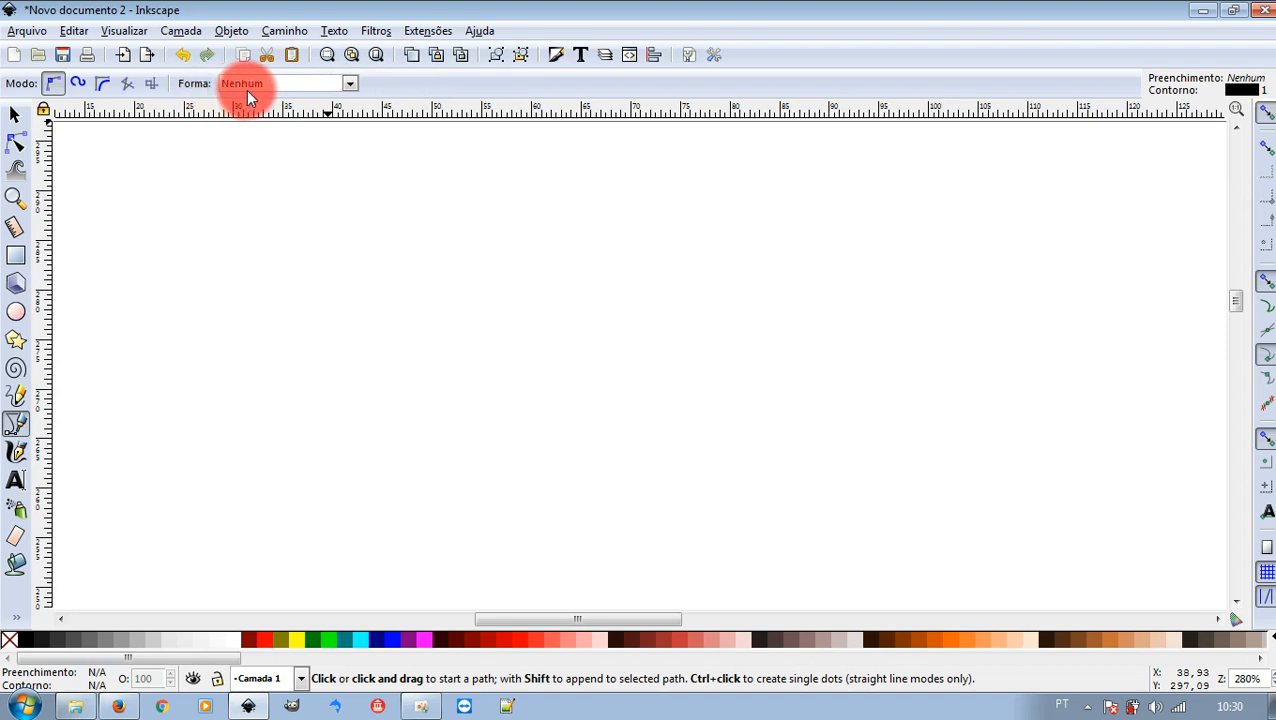
{"action": "left_click_drag", "start_coordinate": [136, 225], "coordinate": [141, 228]}
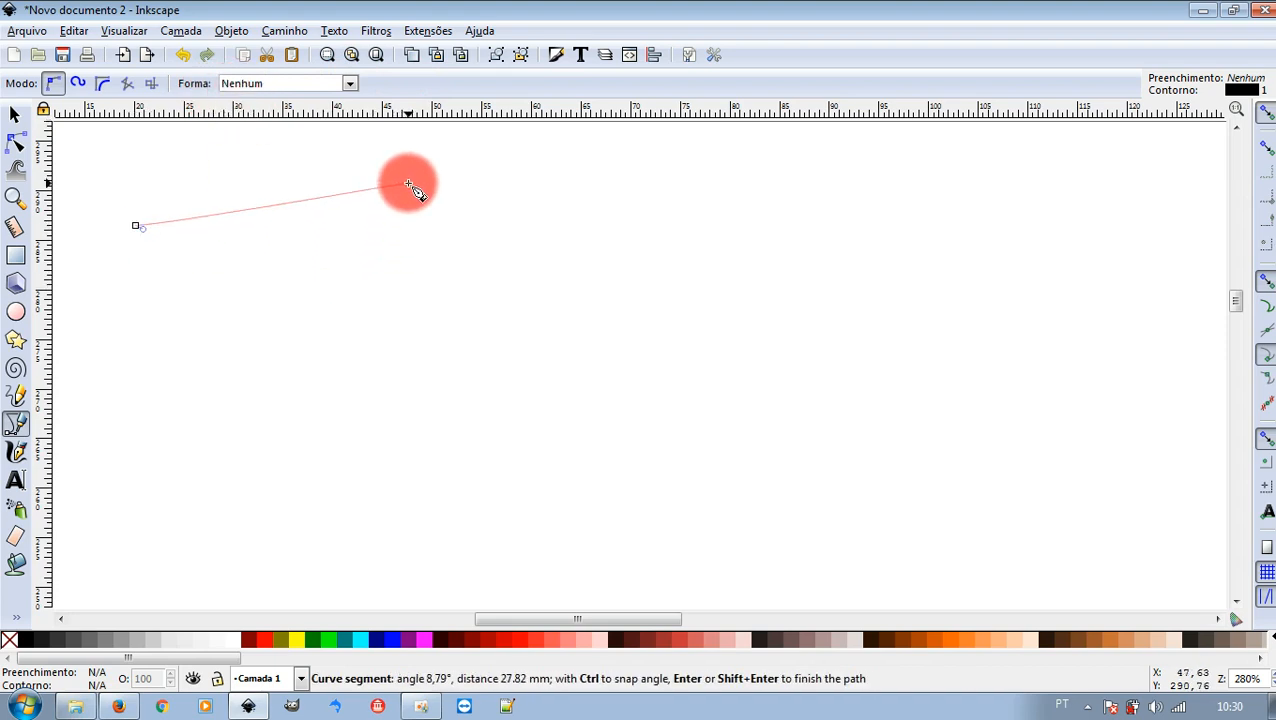
{"action": "left_click", "coordinate": [407, 184]}
{"action": "left_click", "coordinate": [350, 345]}
{"action": "left_click", "coordinate": [421, 394]}
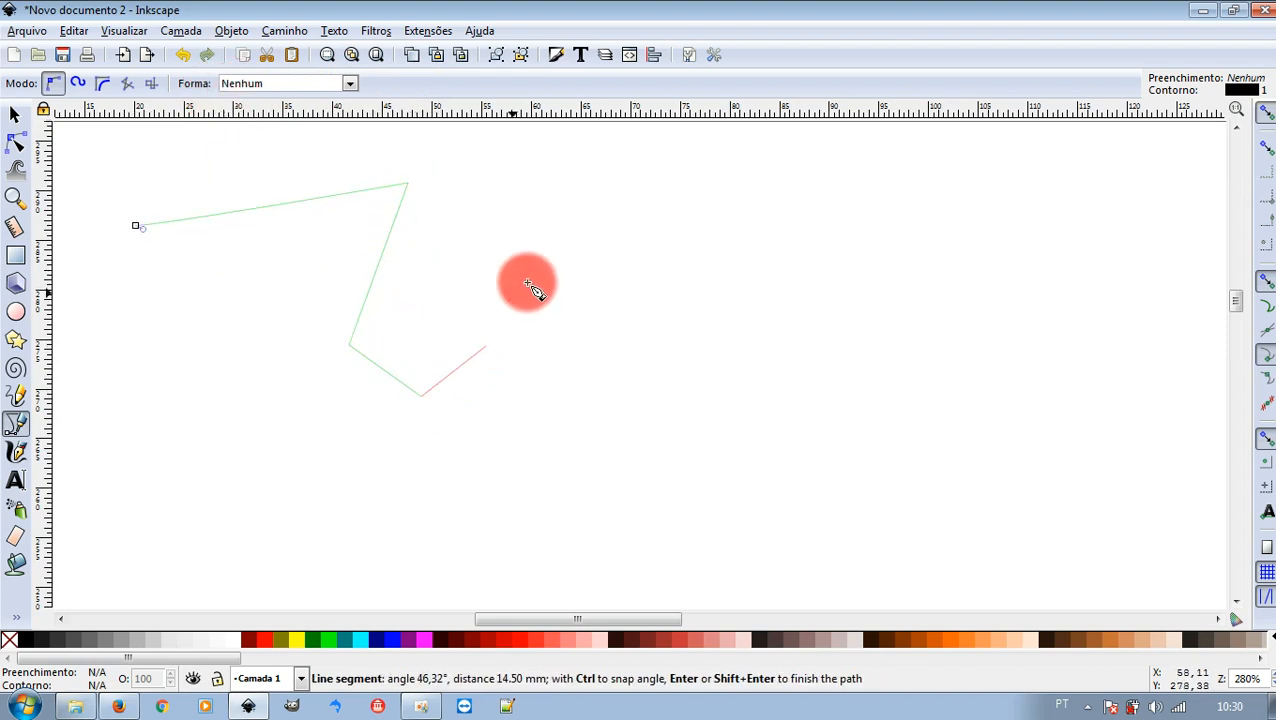
{"action": "left_click", "coordinate": [543, 242]}
{"action": "double_click", "coordinate": [578, 257]}
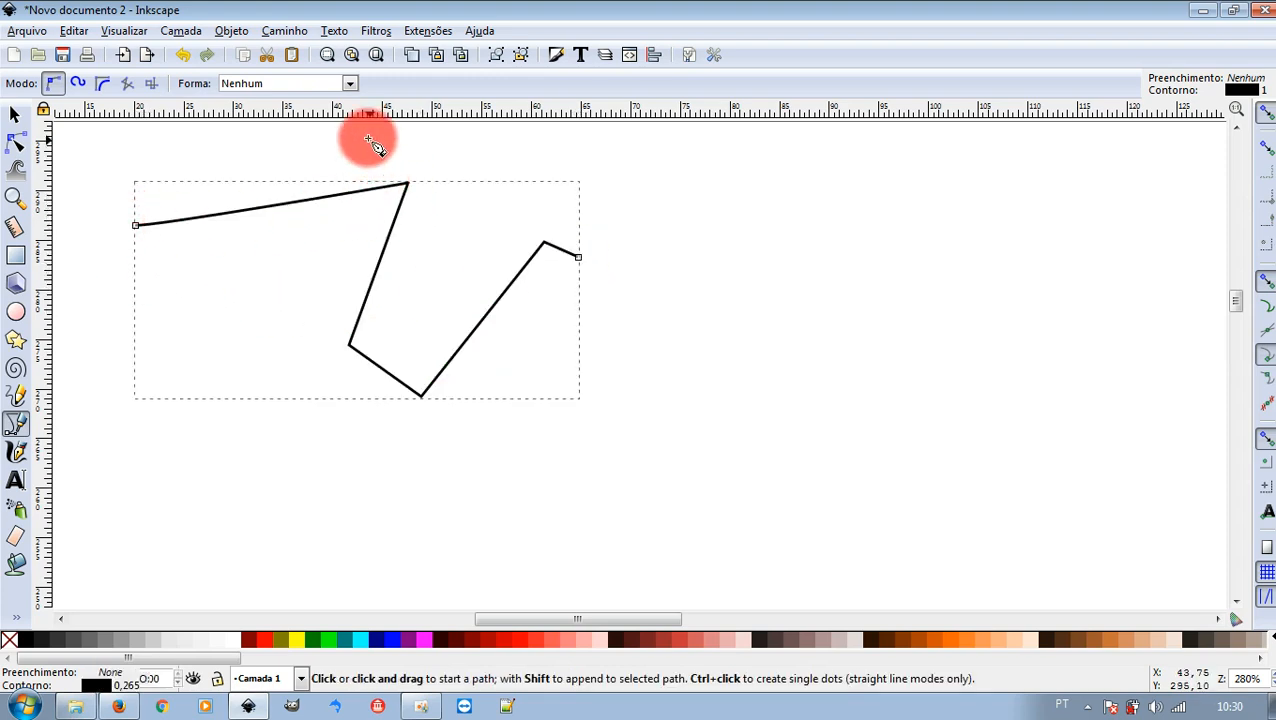
Draw a diagonal straight line about 17 by 24 mm right of the five-segment path, using the pen shape Entrada triangular
{"action": "left_click", "coordinate": [350, 83]}
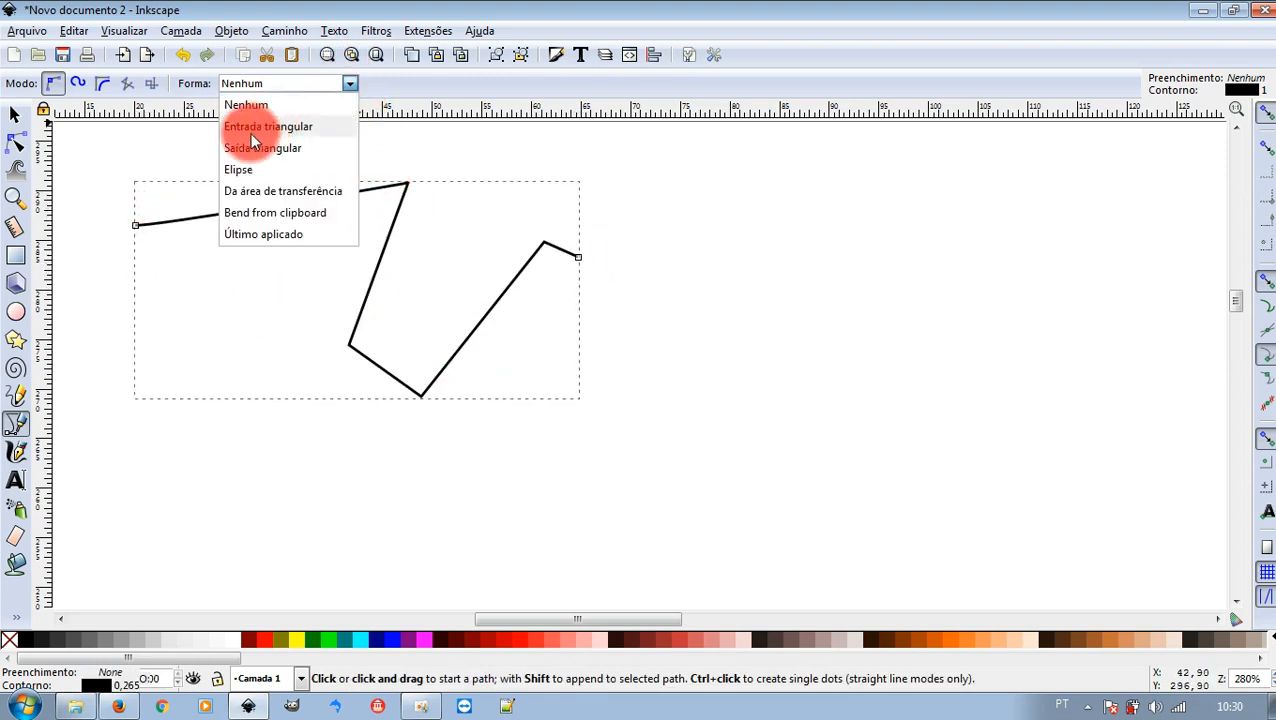
{"action": "left_click", "coordinate": [276, 131]}
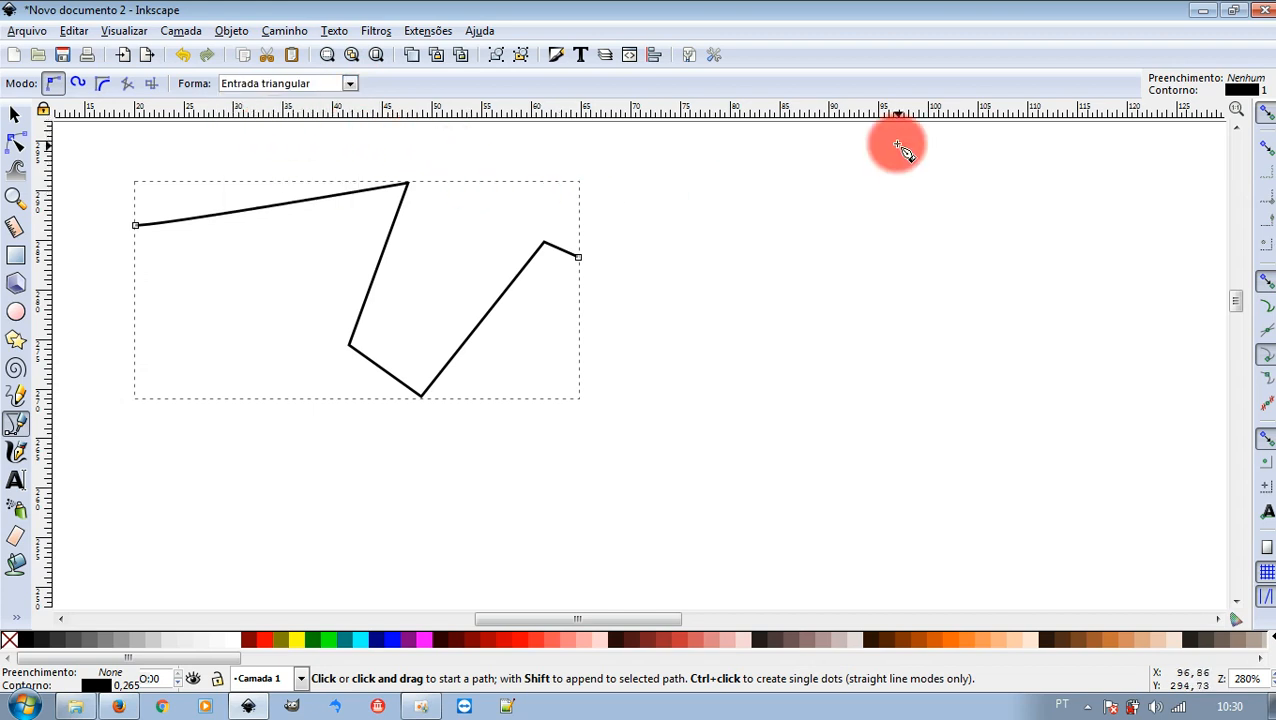
{"action": "left_click", "coordinate": [653, 186]}
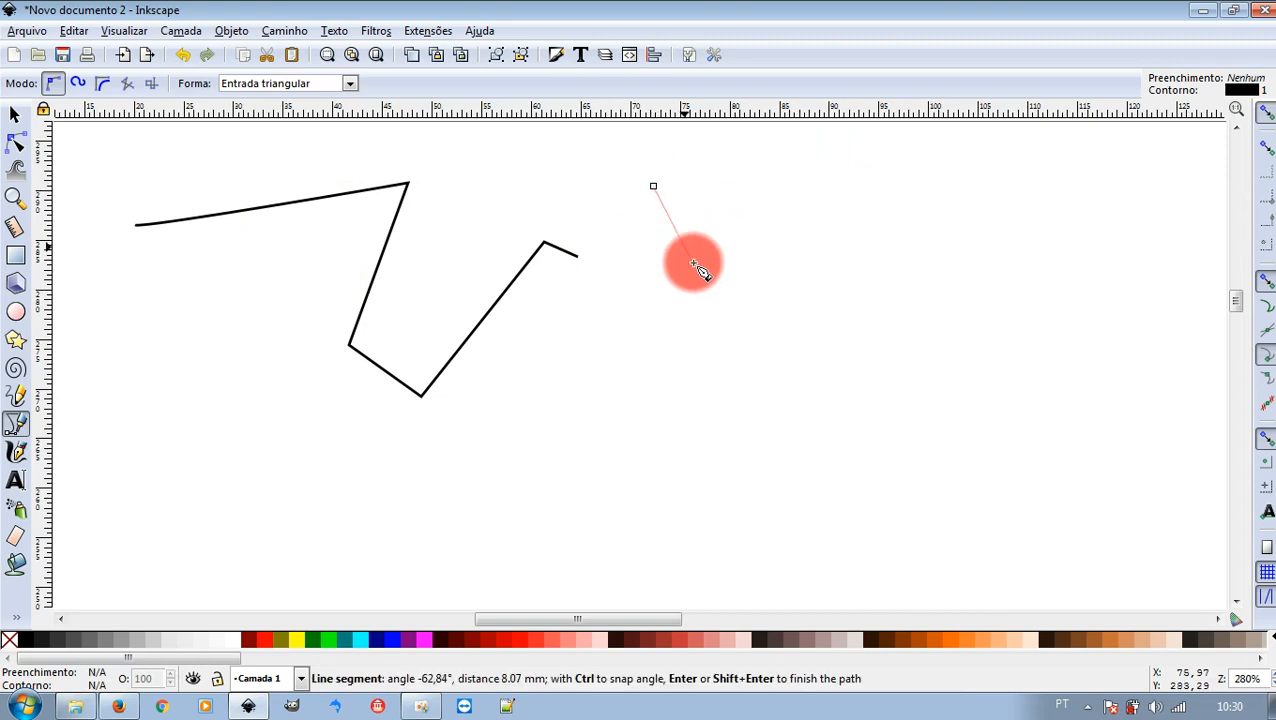
{"action": "double_click", "coordinate": [817, 419]}
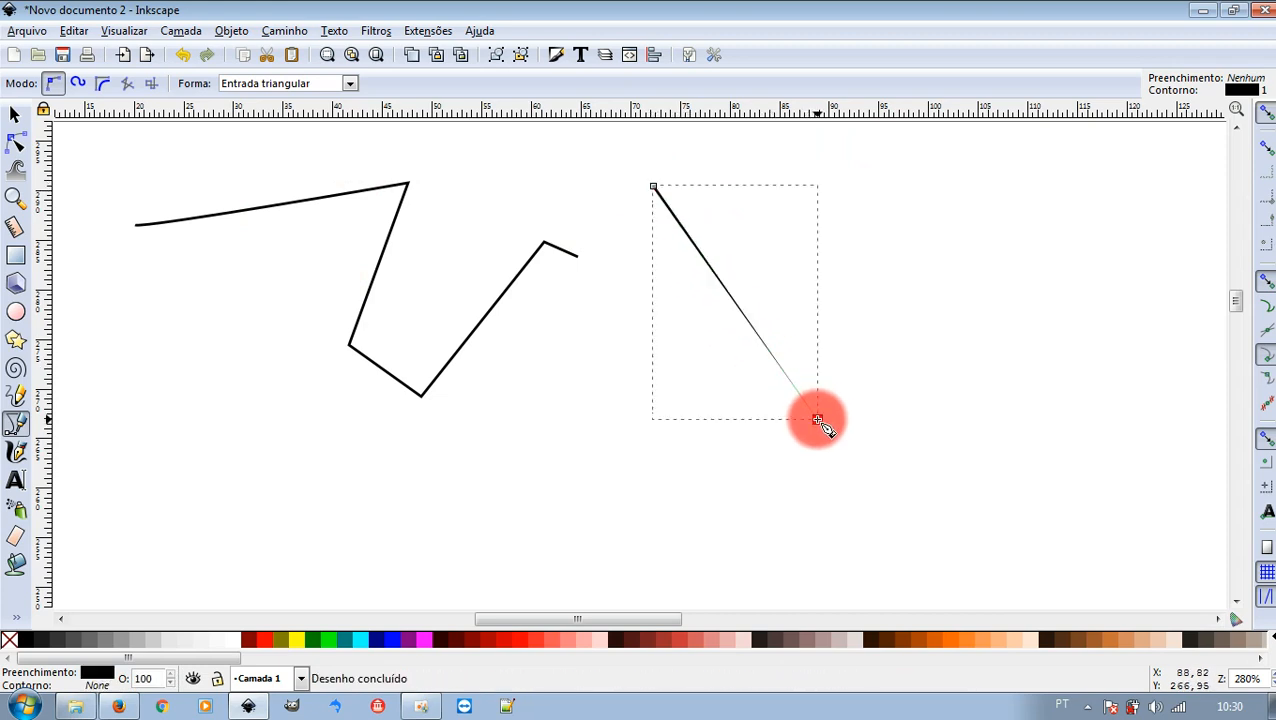
{"action": "left_click", "coordinate": [12, 117]}
{"action": "left_click", "coordinate": [687, 211]}
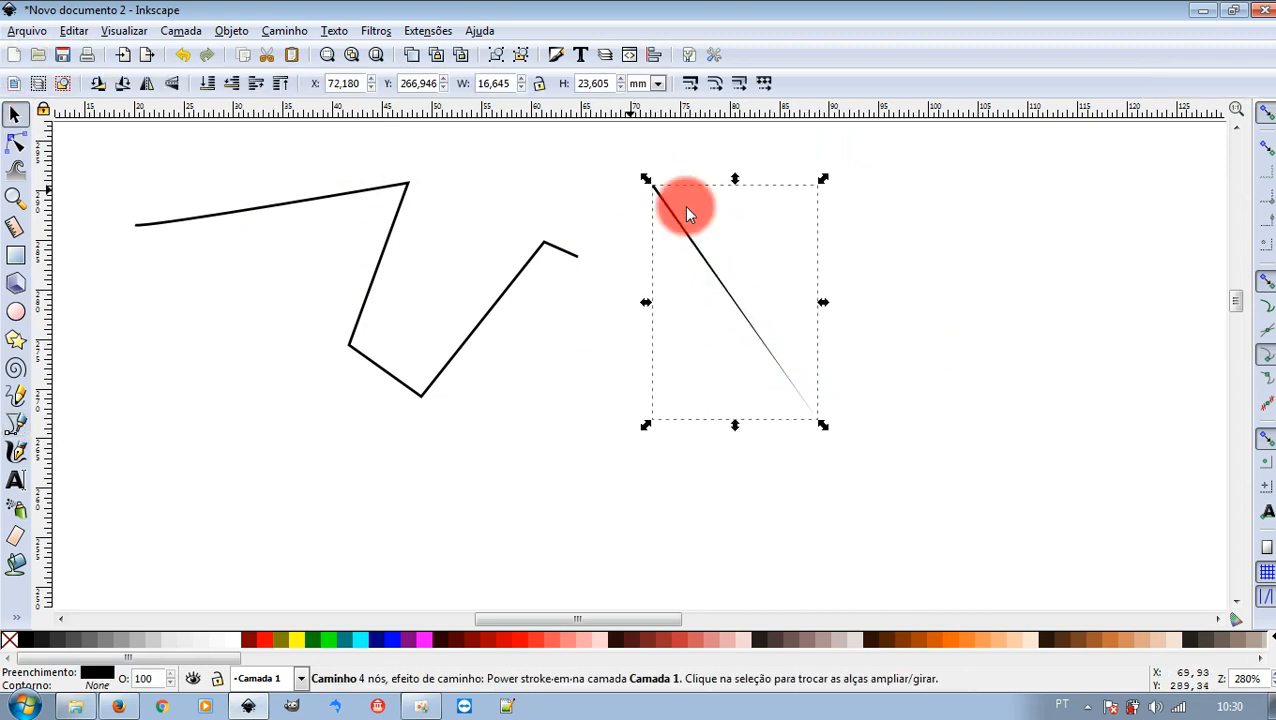
Scale the tapered diagonal line down to about 2.9 by 4.5 mm
{"action": "left_click", "coordinate": [1004, 281]}
{"action": "left_click", "coordinate": [667, 203]}
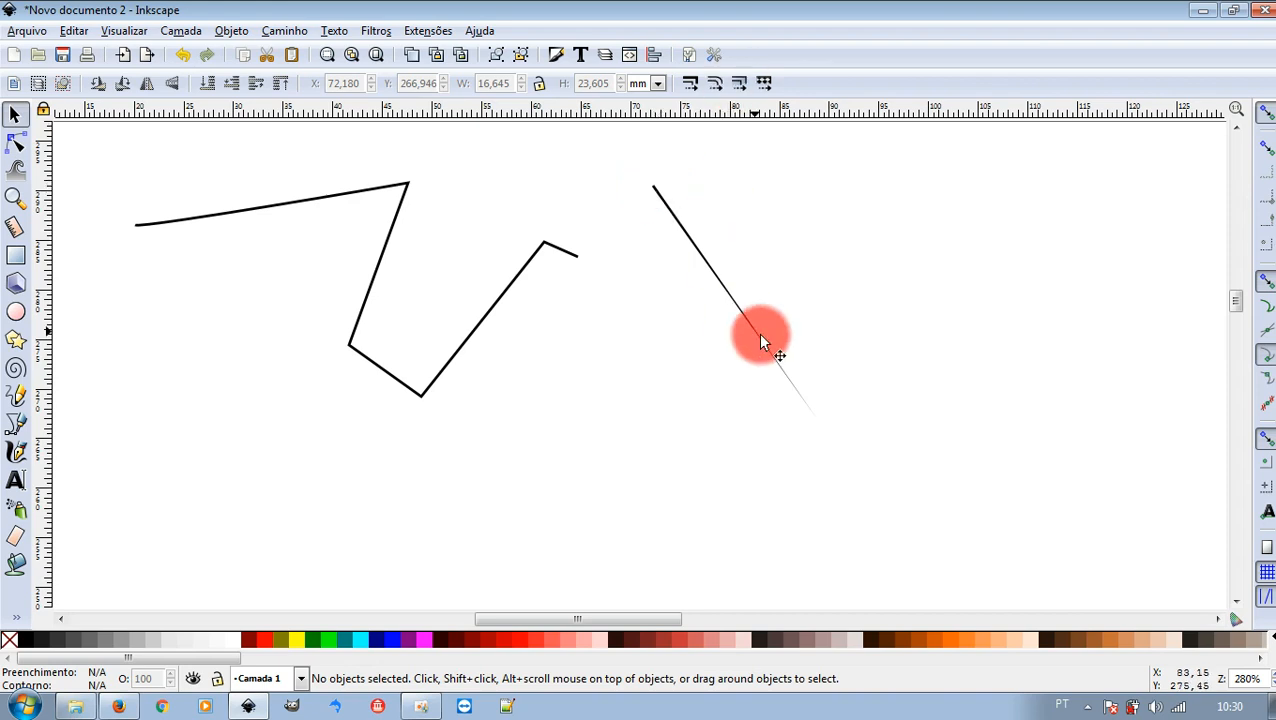
{"action": "left_click", "coordinate": [807, 405]}
{"action": "left_click_drag", "start_coordinate": [817, 423], "coordinate": [739, 306]}
{"action": "mouse_move", "coordinate": [687, 230]}
{"action": "left_mouse_down"}
{"action": "mouse_move", "coordinate": [671, 213]}
{"action": "mouse_move", "coordinate": [687, 238]}
{"action": "left_mouse_up"}
{"action": "left_click", "coordinate": [837, 312]}
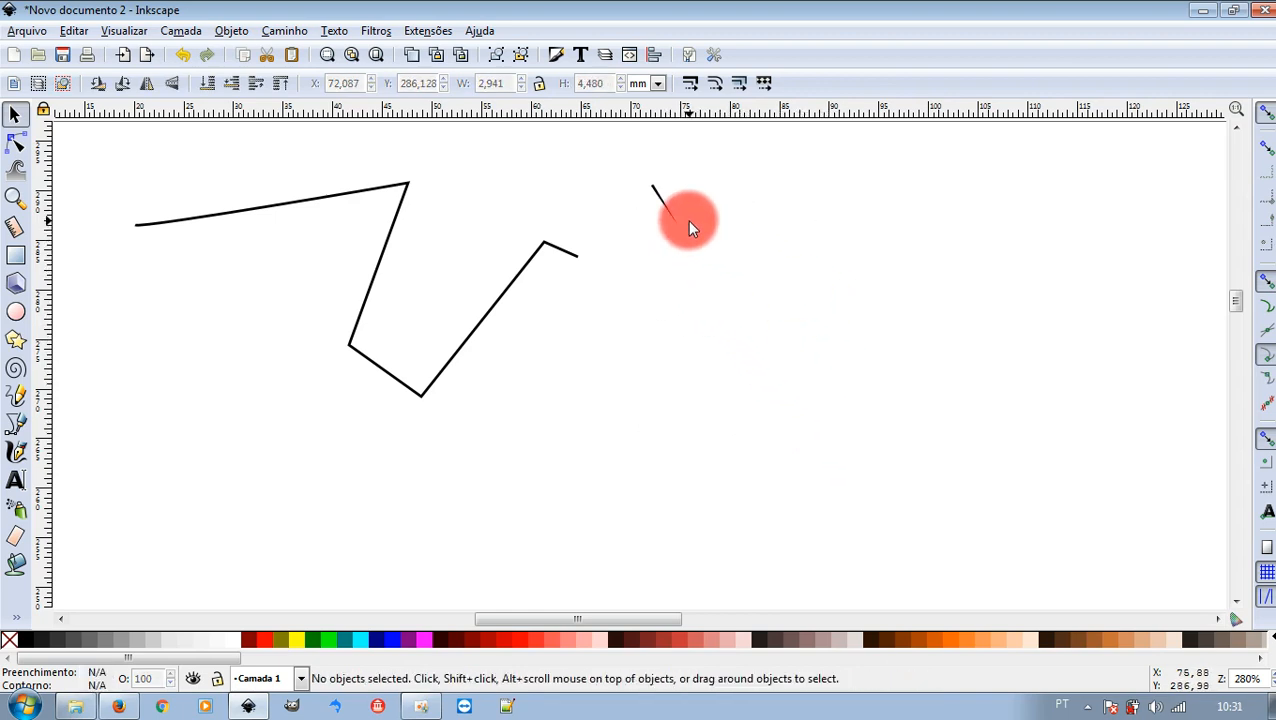
Draw a second diagonal line about 2.7 by 4.3 mm beside the first, using the pen shape Saída triangular
{"action": "scroll", "coordinate": [824, 222], "scroll_direction": "up", "scroll_amount": 3, "text": "ctrl"}
{"action": "scroll", "coordinate": [812, 232], "scroll_direction": "up", "scroll_amount": 2}
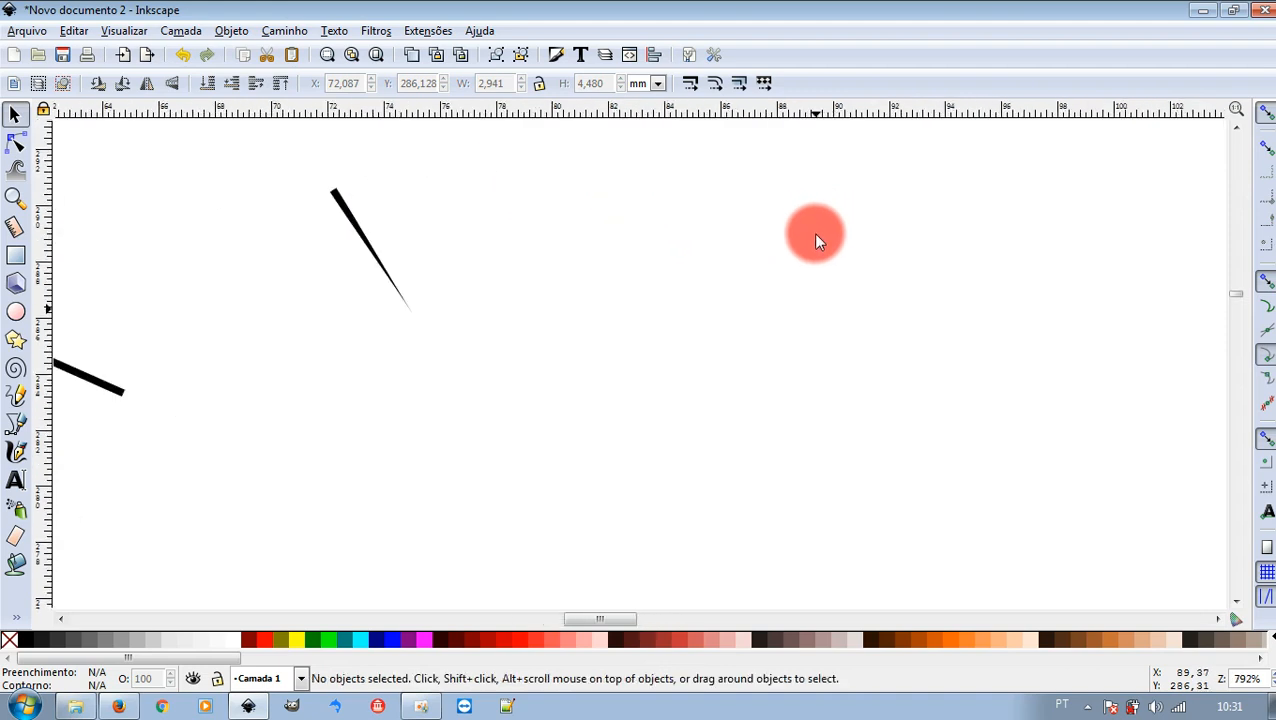
{"action": "scroll", "coordinate": [756, 341], "scroll_direction": "up", "scroll_amount": 2, "text": "ctrl"}
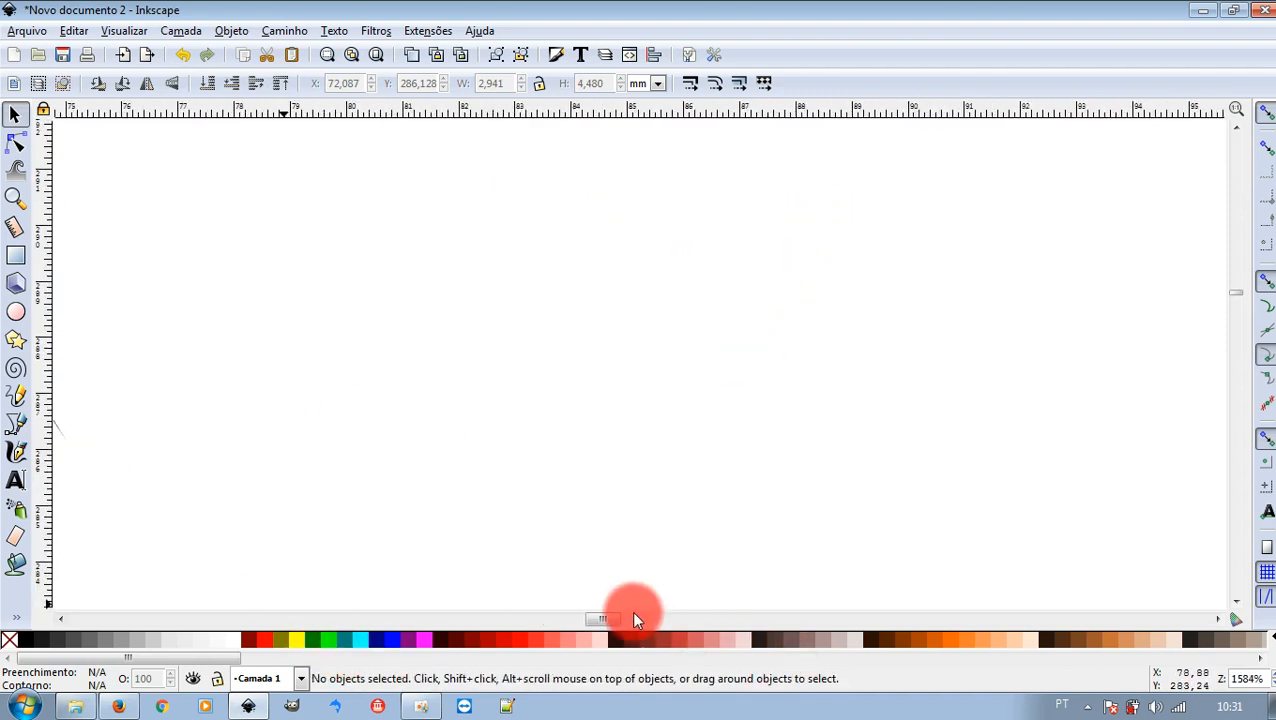
{"action": "mouse_move", "coordinate": [606, 618]}
{"action": "left_mouse_down"}
{"action": "mouse_move", "coordinate": [561, 620]}
{"action": "mouse_move", "coordinate": [591, 620]}
{"action": "left_mouse_up"}
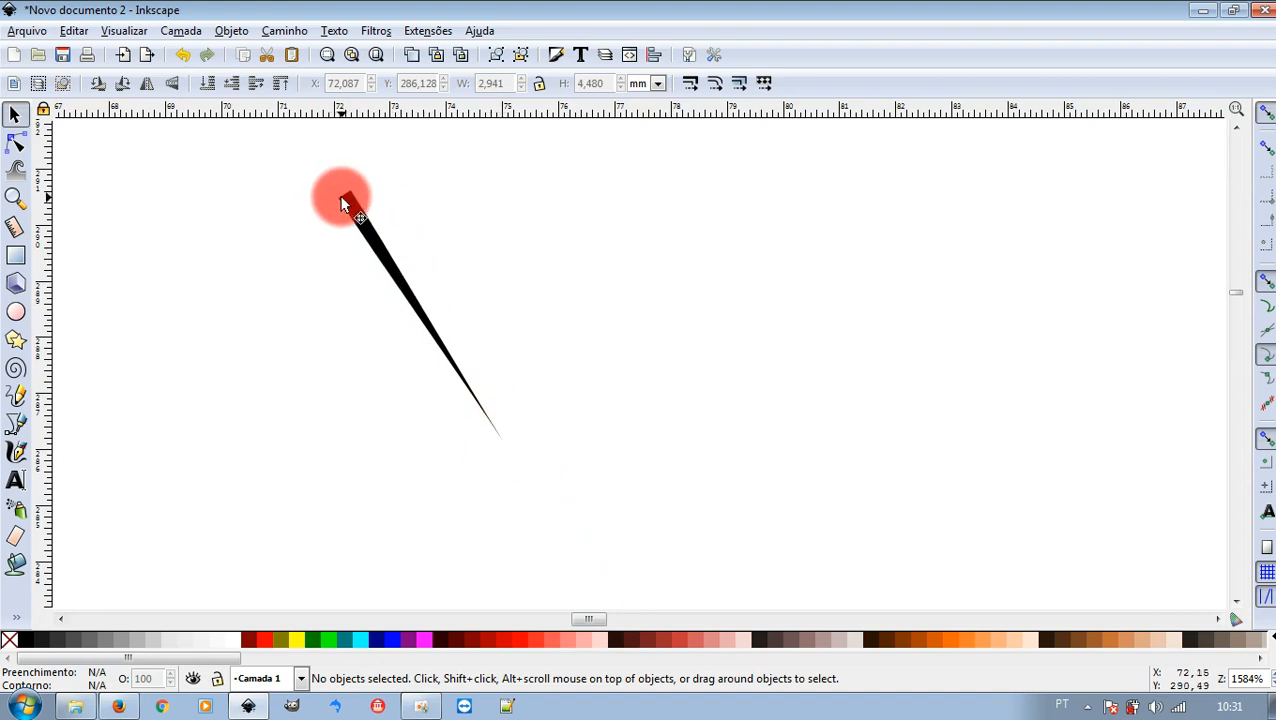
{"action": "left_click", "coordinate": [16, 424]}
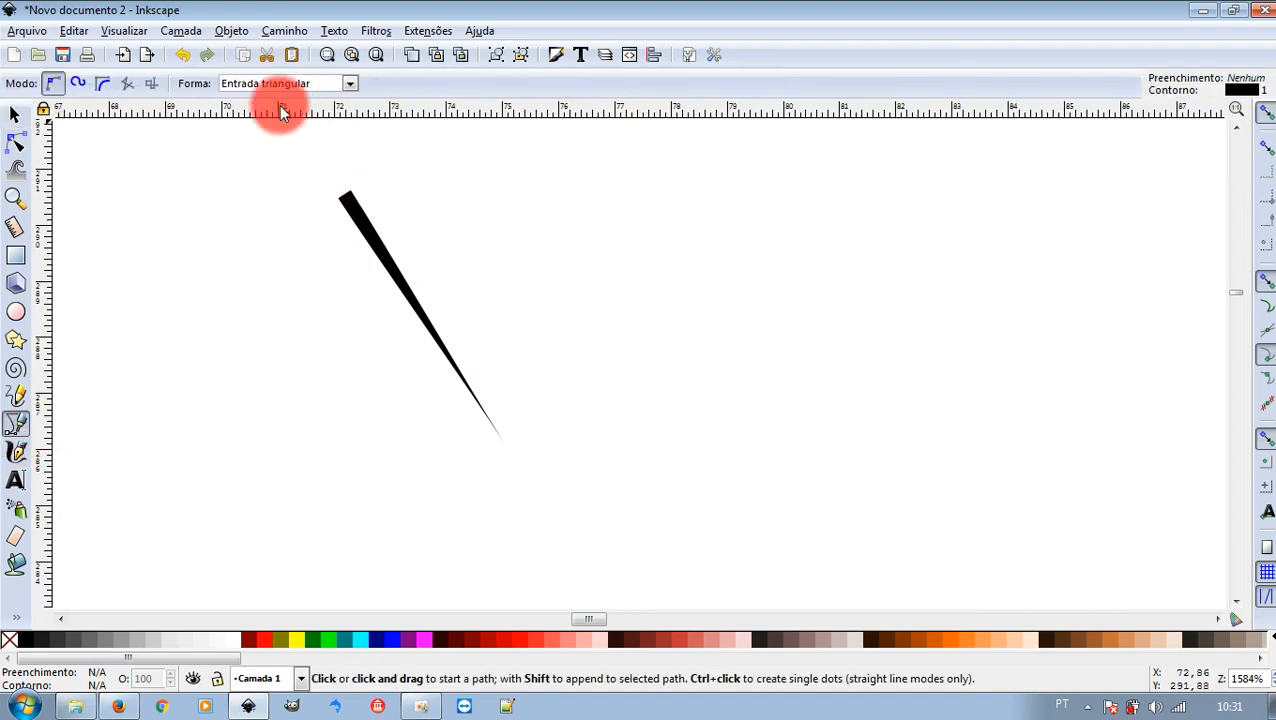
{"action": "left_click", "coordinate": [350, 83]}
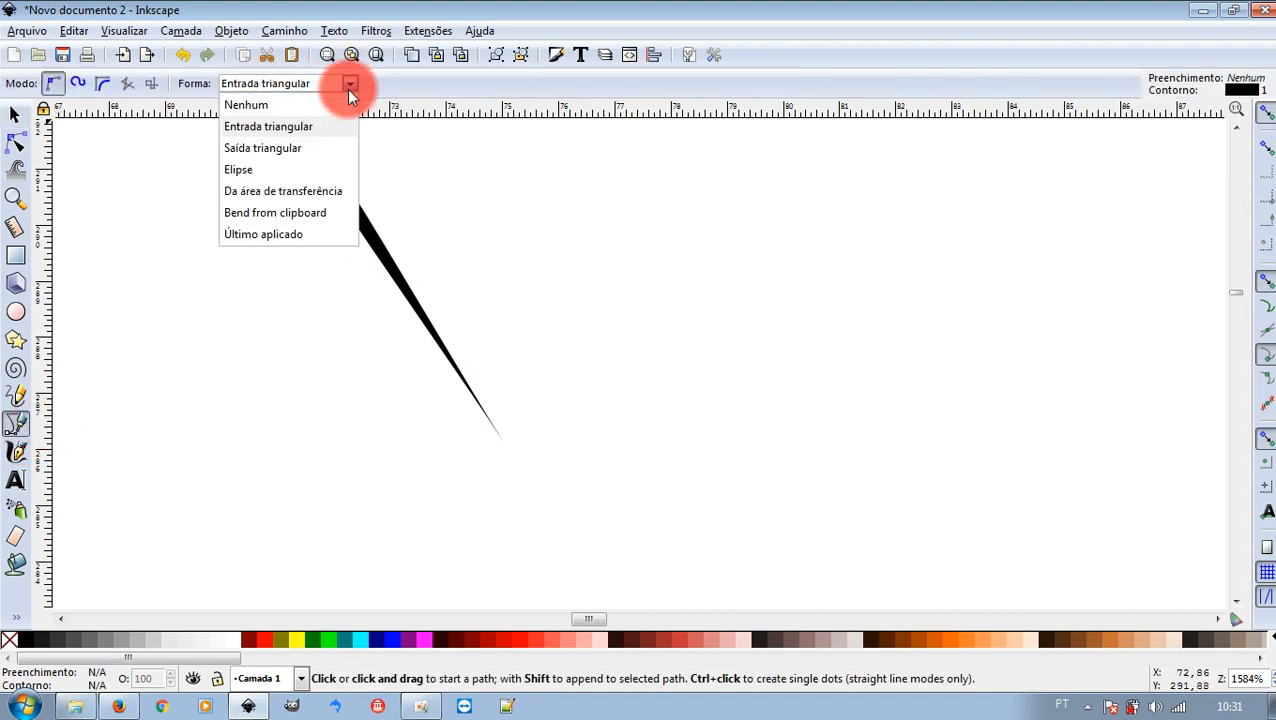
{"action": "left_click", "coordinate": [268, 148]}
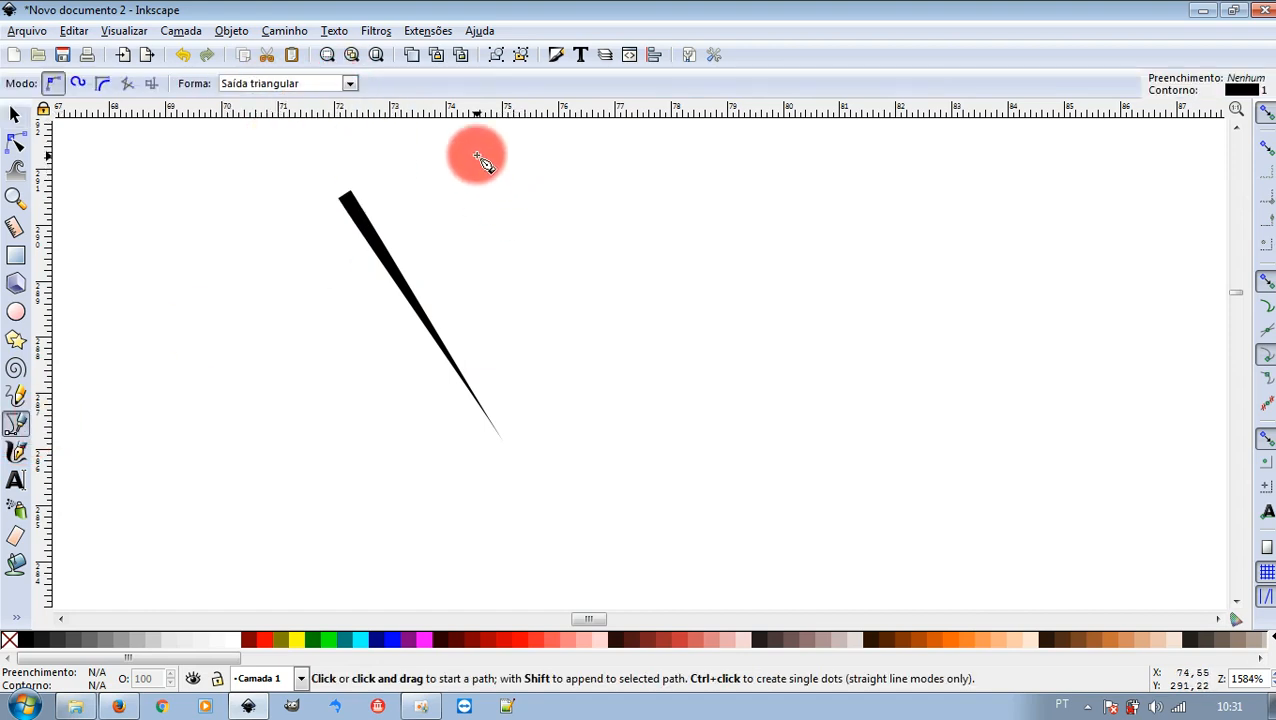
{"action": "left_click_drag", "start_coordinate": [470, 146], "coordinate": [623, 393]}
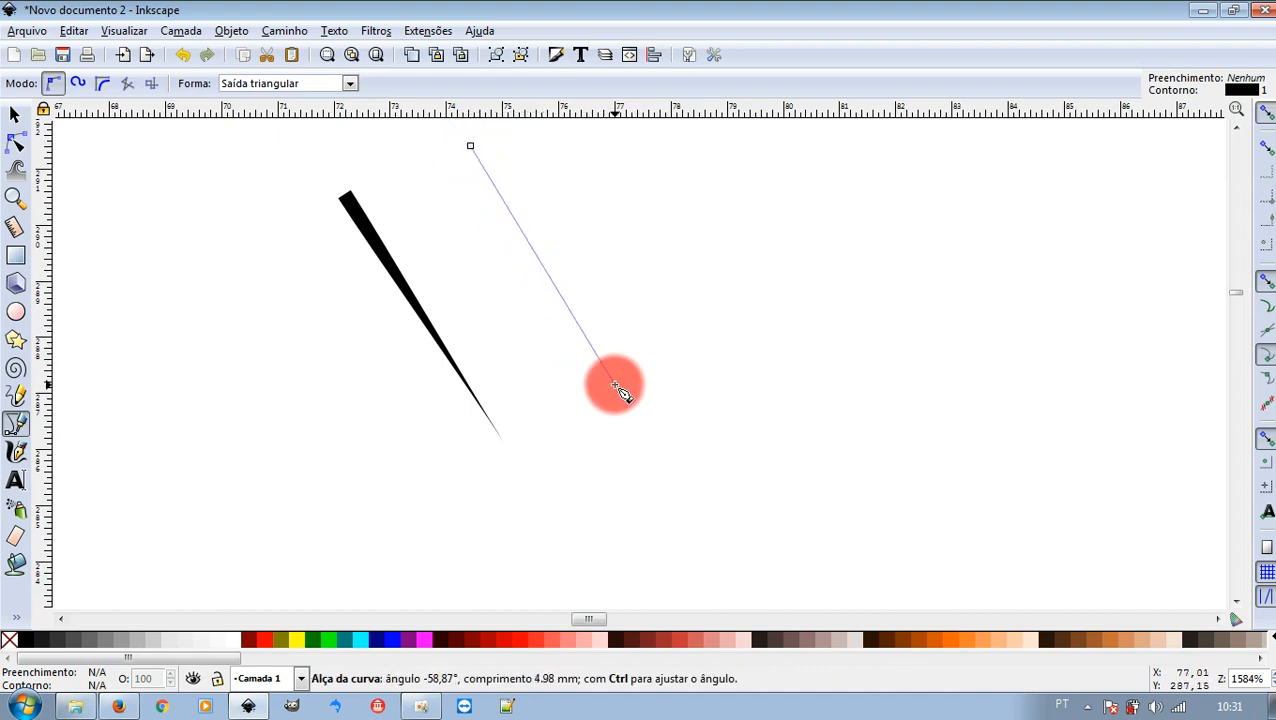
{"action": "double_click", "coordinate": [613, 384]}
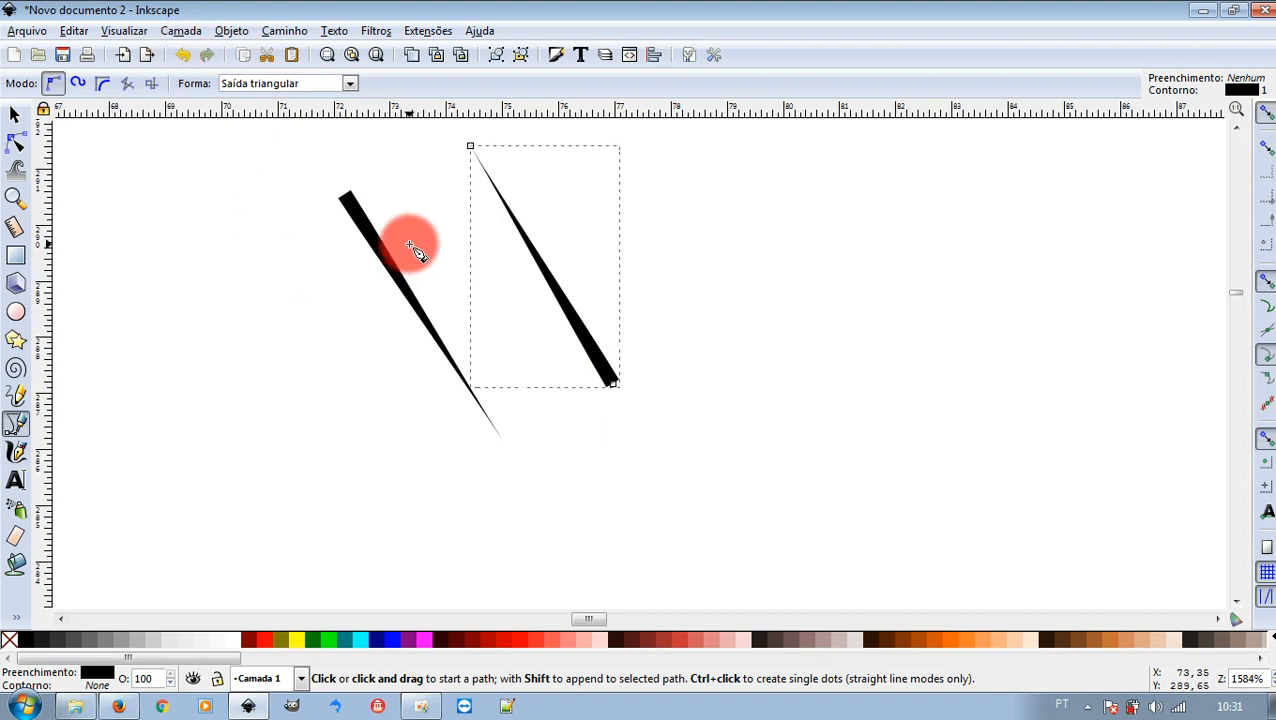
Bend the second tapered line into an arc bulging to the right
{"action": "left_click", "coordinate": [15, 114]}
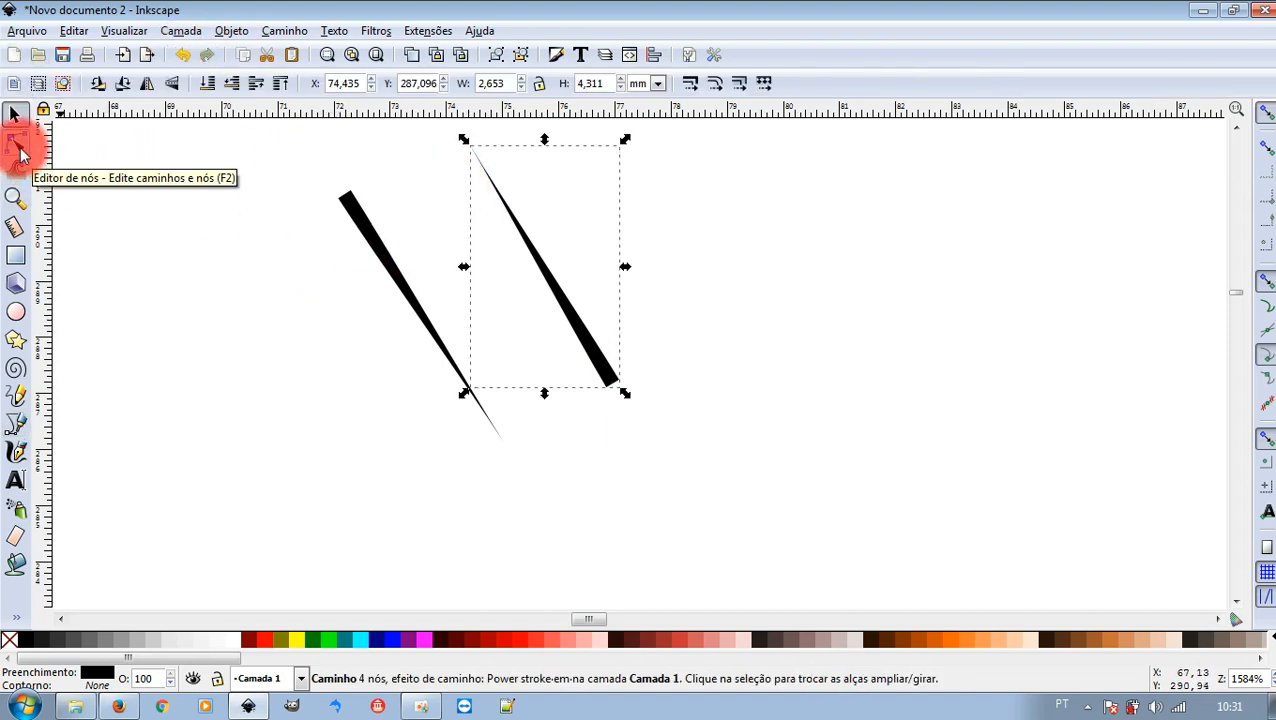
{"action": "left_click", "coordinate": [15, 143]}
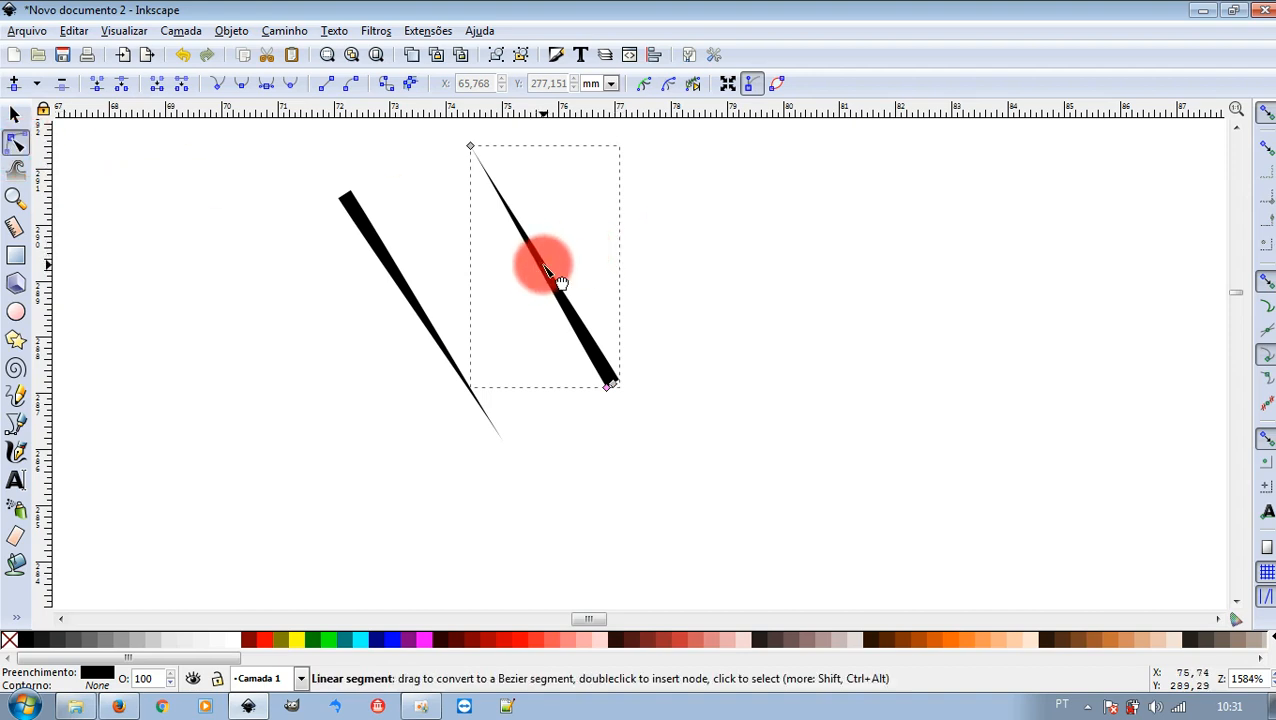
{"action": "left_click_drag", "start_coordinate": [544, 270], "coordinate": [590, 258]}
{"action": "left_click", "coordinate": [692, 435]}
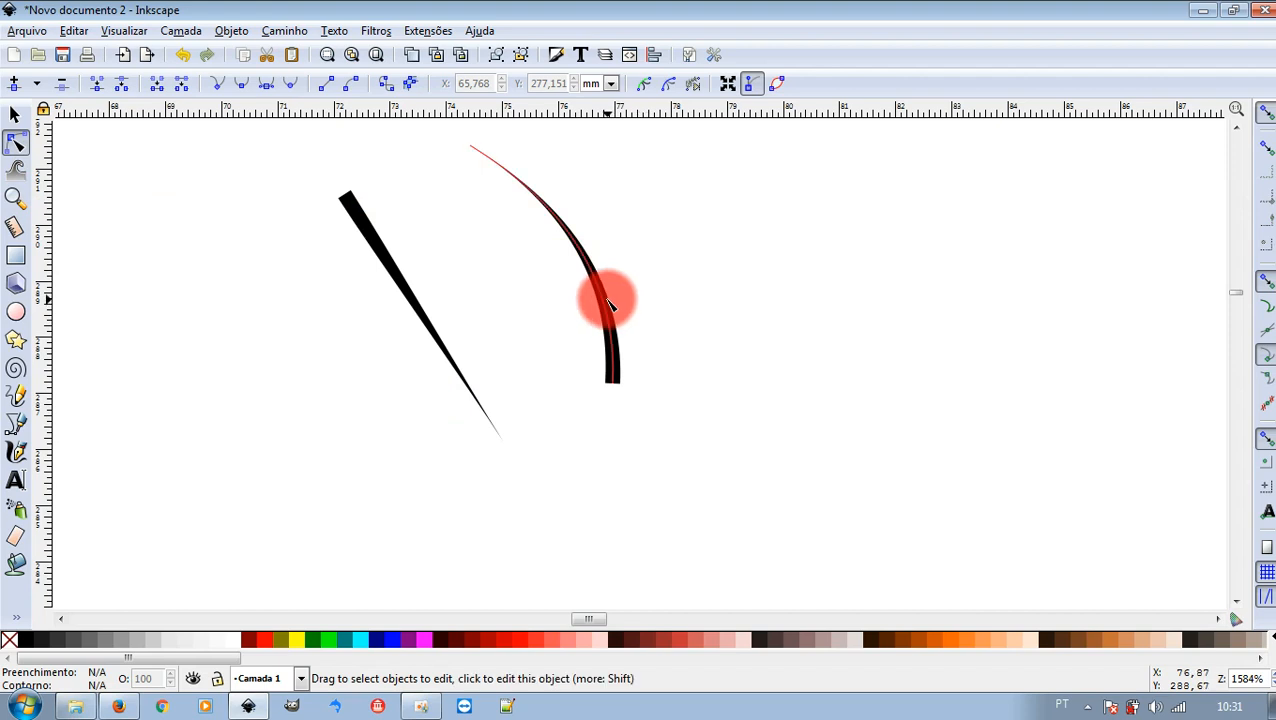
Copy the tapered arc and place the pasted copy about 0.6 mm to its right
{"action": "left_click", "coordinate": [15, 118]}
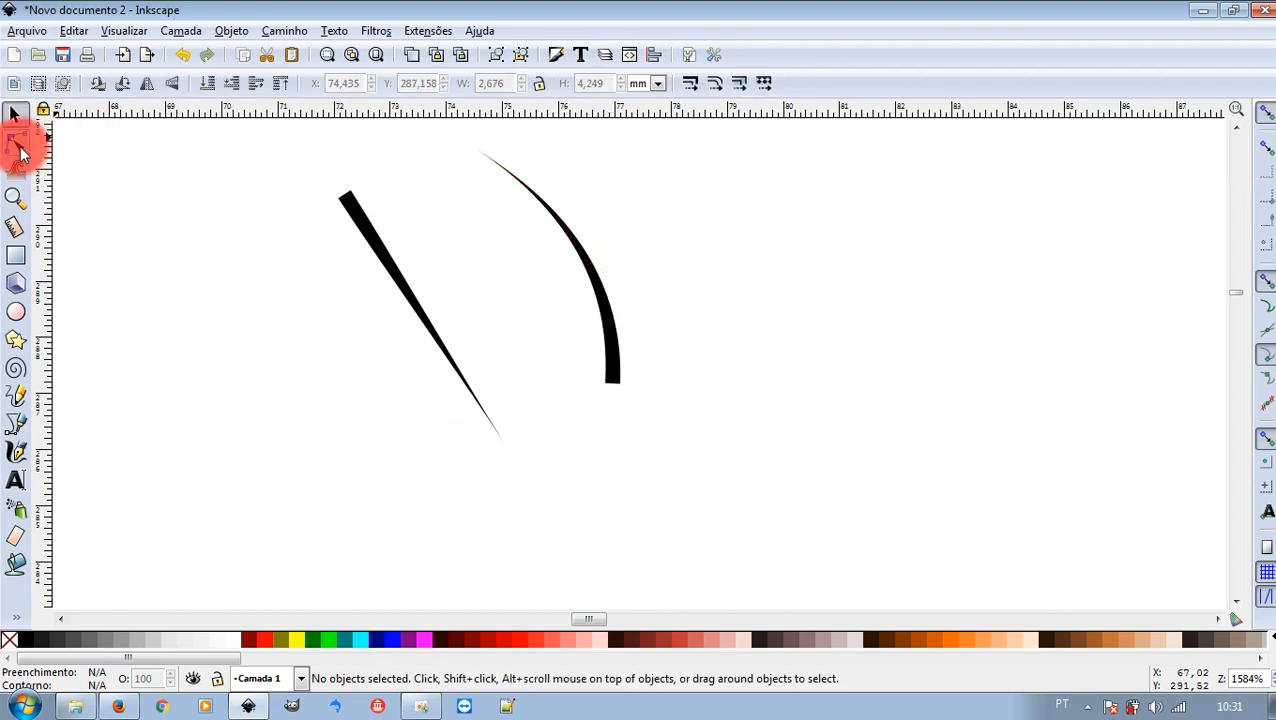
{"action": "left_click", "coordinate": [15, 143]}
{"action": "left_click", "coordinate": [15, 115]}
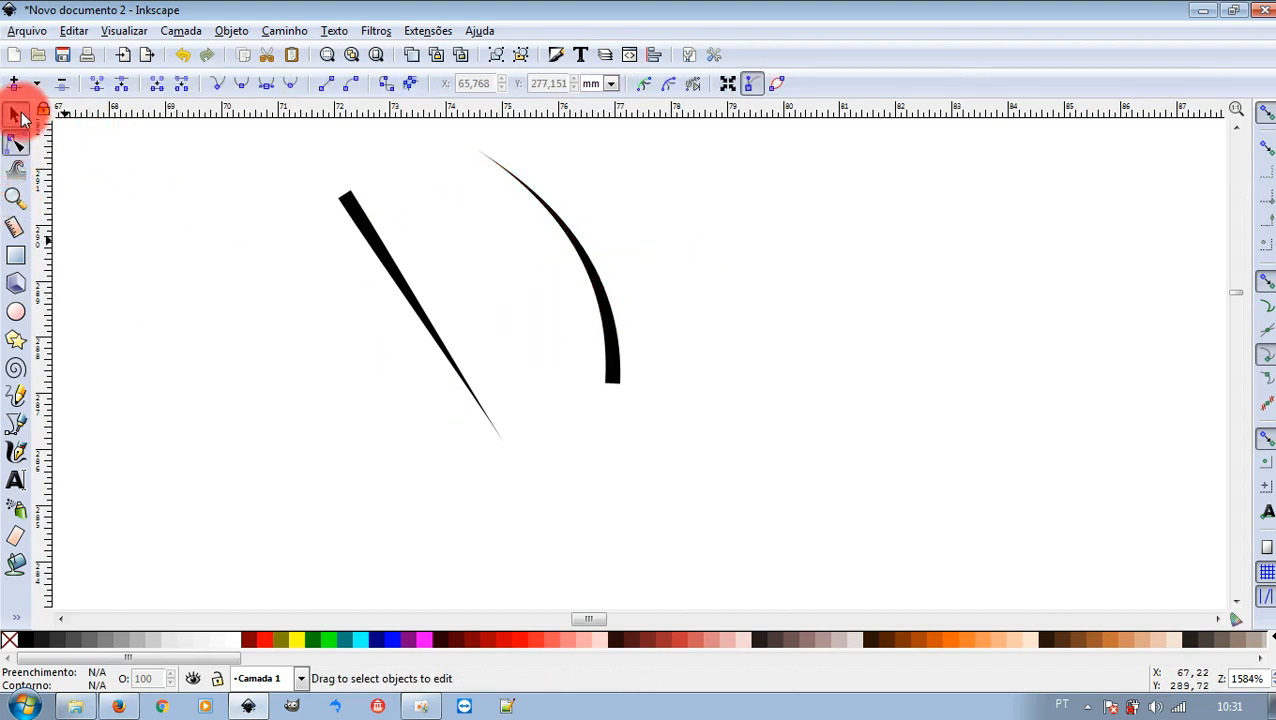
{"action": "left_click", "coordinate": [537, 316]}
{"action": "left_click", "coordinate": [612, 332]}
{"action": "key", "text": "ctrl+c"}
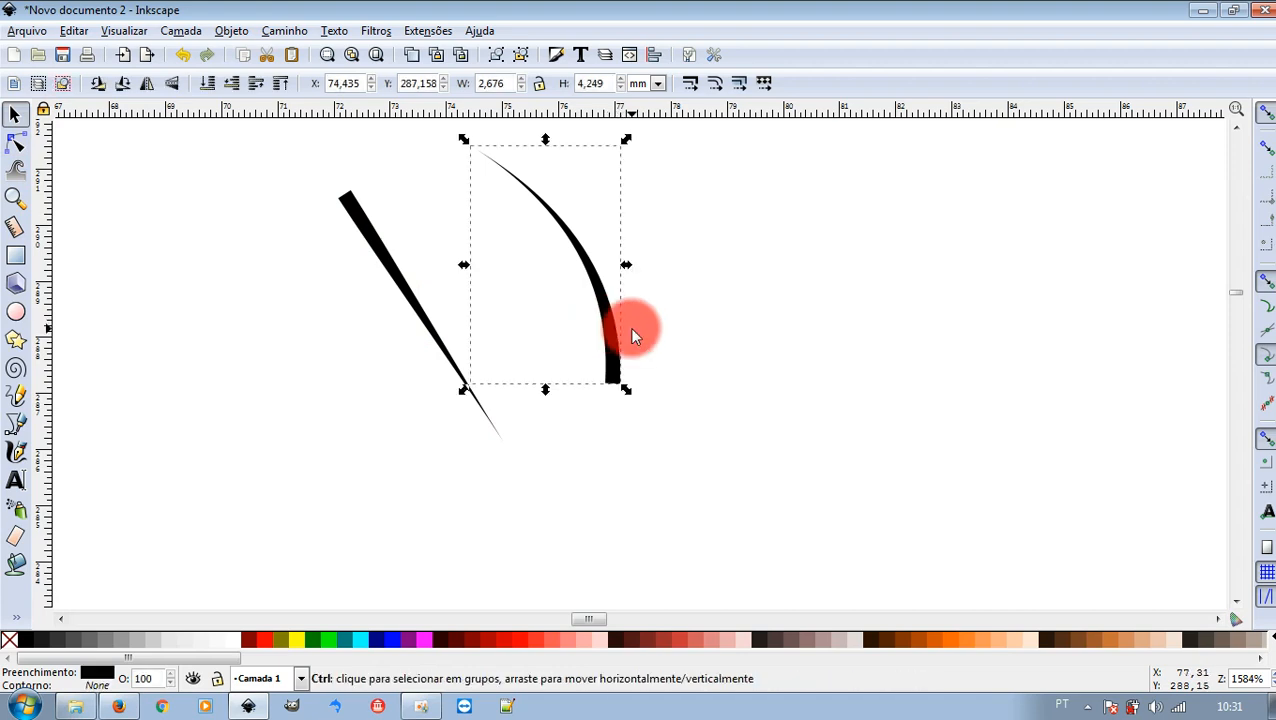
{"action": "key", "text": "ctrl+v"}
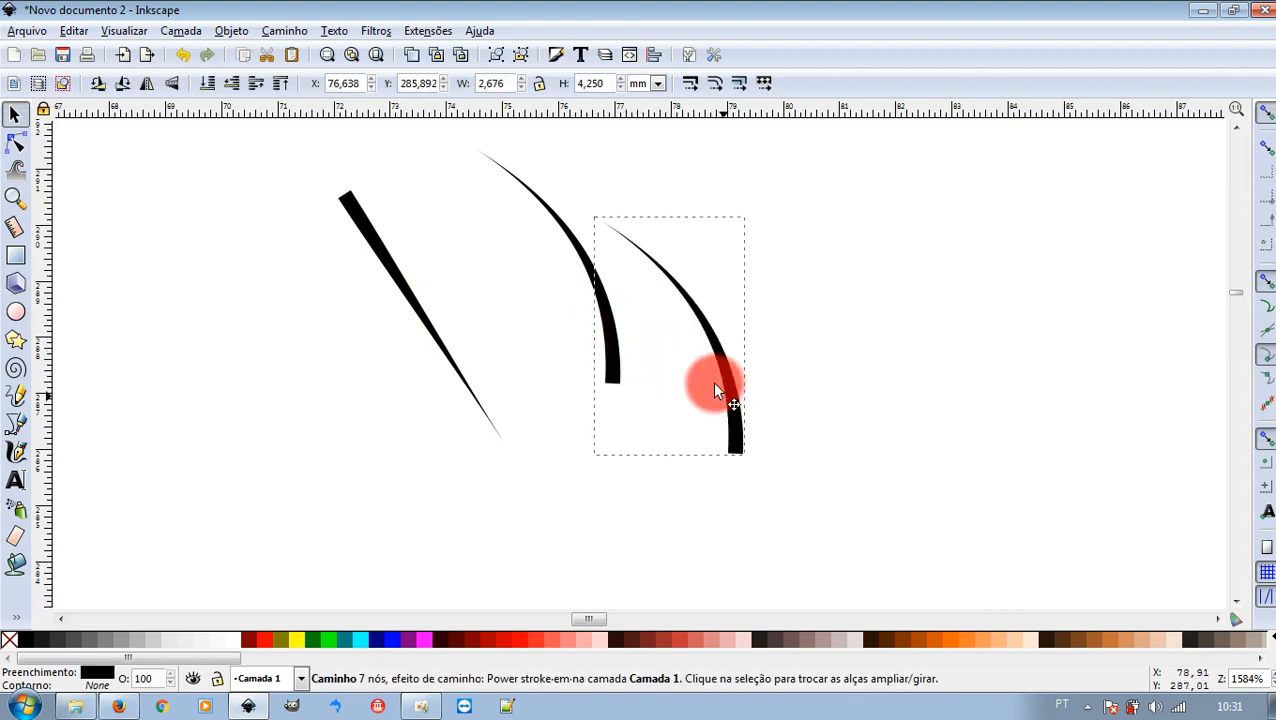
{"action": "mouse_move", "coordinate": [714, 384]}
{"action": "left_mouse_down"}
{"action": "mouse_move", "coordinate": [611, 316]}
{"action": "mouse_move", "coordinate": [636, 322]}
{"action": "left_mouse_up"}
{"action": "left_click", "coordinate": [738, 318]}
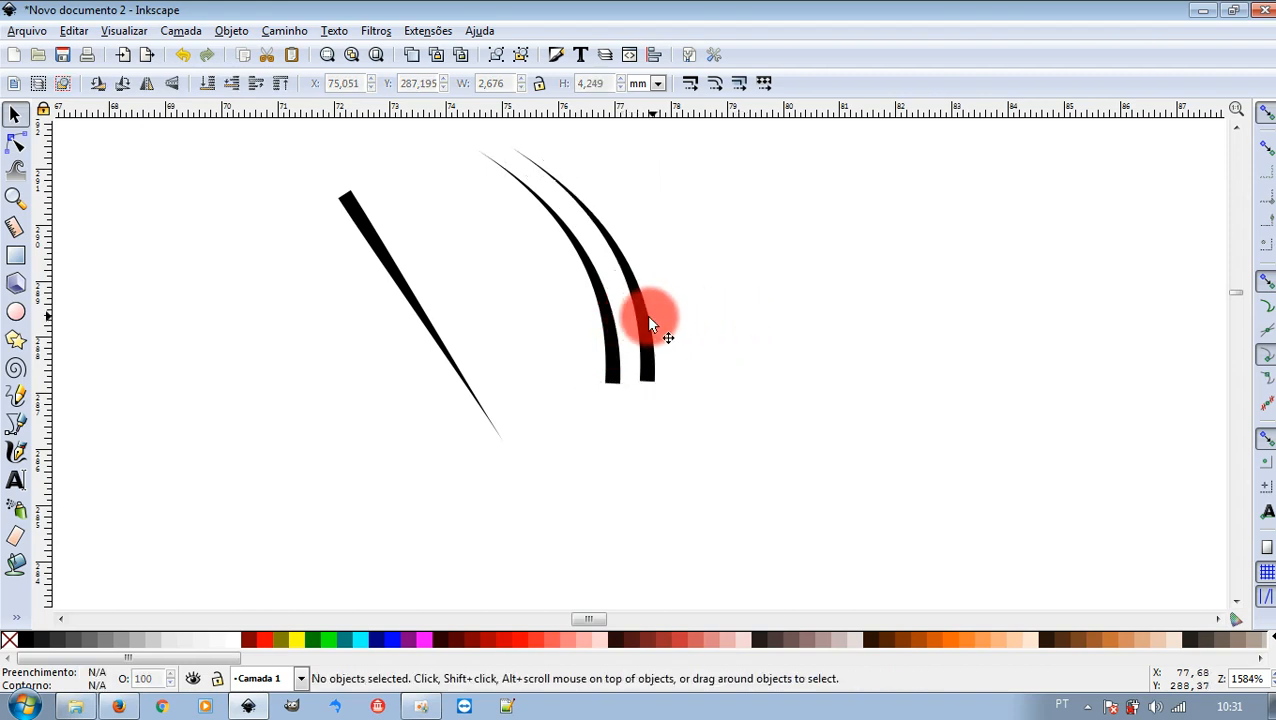
Copy the second arc and place the pasted third arc about 0.7 mm to its right
{"action": "left_click", "coordinate": [652, 325]}
{"action": "key", "text": "ctrl+c"}
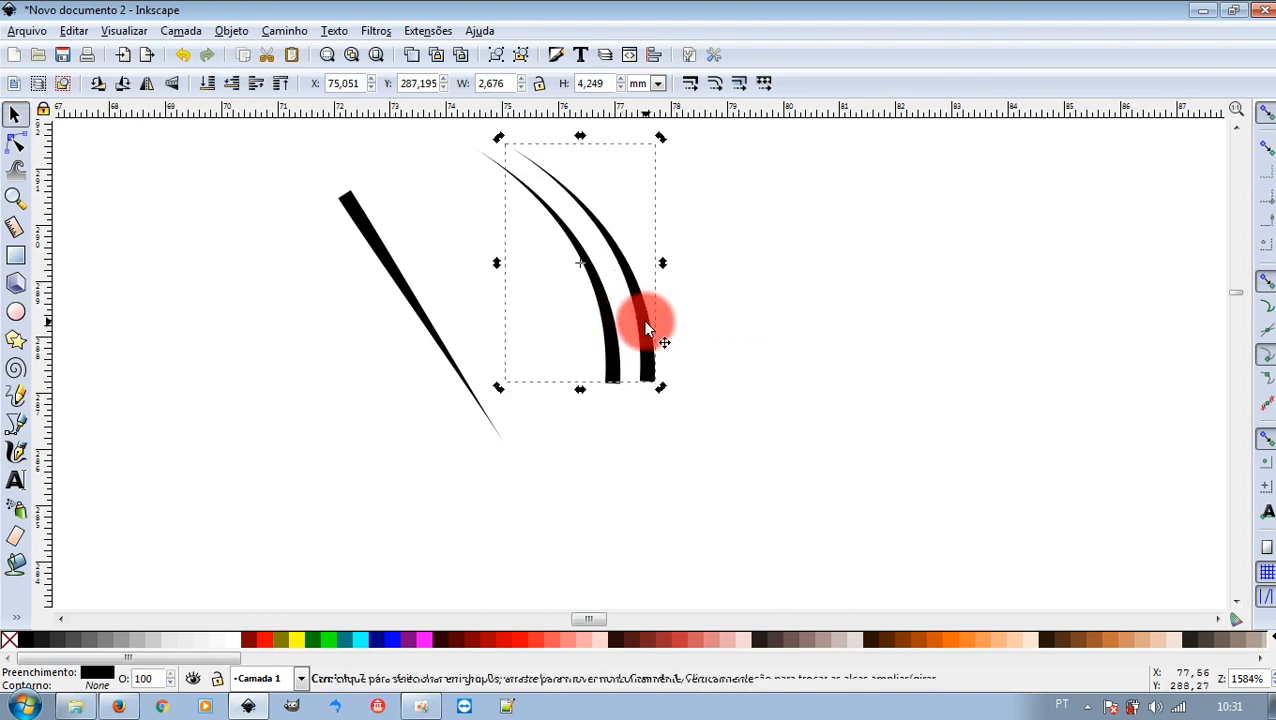
{"action": "left_click", "coordinate": [702, 323]}
{"action": "key", "text": "ctrl+v"}
{"action": "mouse_move", "coordinate": [767, 397]}
{"action": "left_mouse_down"}
{"action": "mouse_move", "coordinate": [696, 327]}
{"action": "mouse_move", "coordinate": [670, 319]}
{"action": "mouse_move", "coordinate": [680, 334]}
{"action": "mouse_move", "coordinate": [655, 345]}
{"action": "mouse_move", "coordinate": [678, 340]}
{"action": "left_mouse_up"}
Duplicate the third arc and move the duplicate 0.60 mm to the right
{"action": "right_click", "coordinate": [816, 374]}
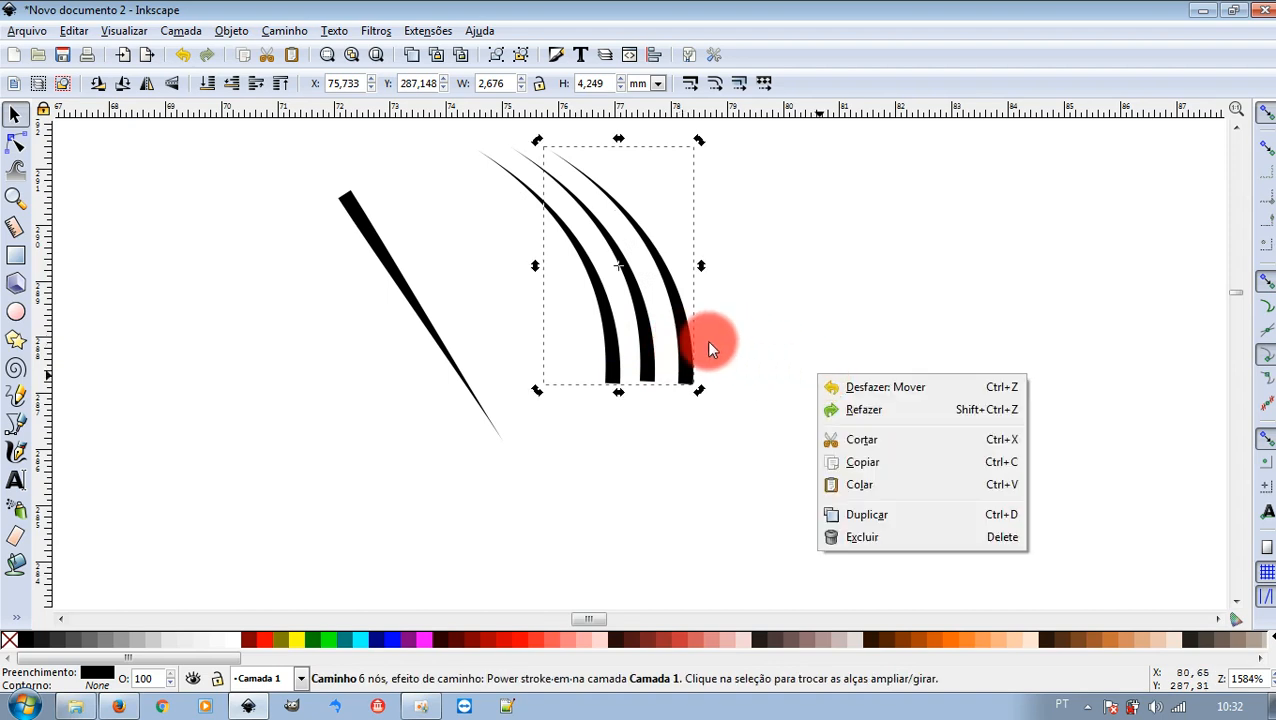
{"action": "left_click", "coordinate": [677, 351]}
{"action": "left_click", "coordinate": [775, 391]}
{"action": "left_click", "coordinate": [690, 353]}
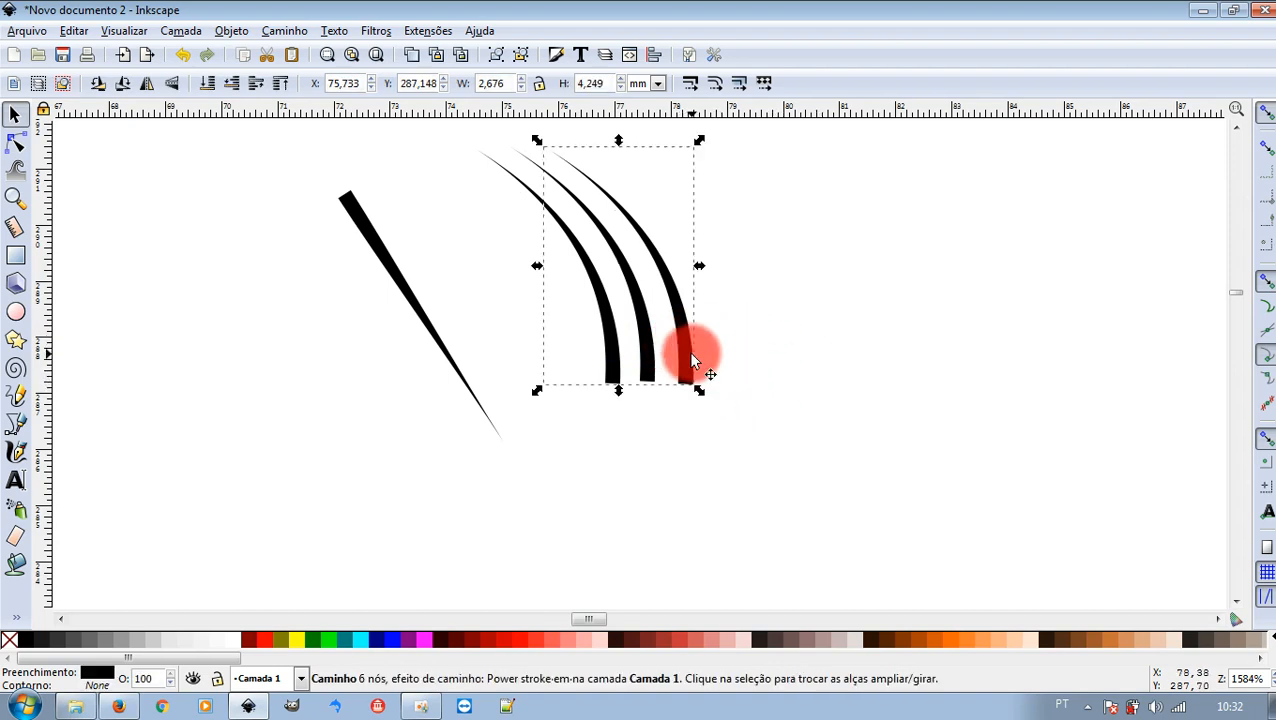
{"action": "right_click", "coordinate": [690, 353]}
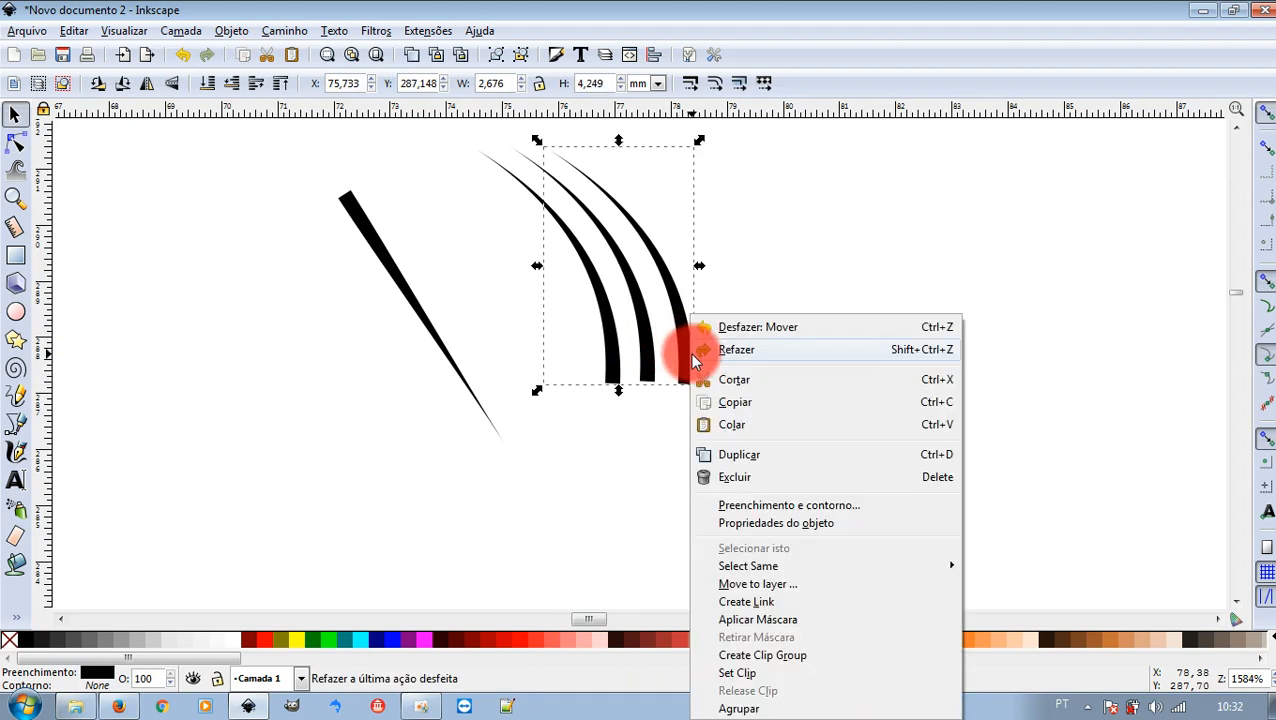
{"action": "left_click", "coordinate": [771, 458]}
{"action": "left_click_drag", "start_coordinate": [690, 367], "coordinate": [731, 365]}
{"action": "left_click", "coordinate": [731, 365]}
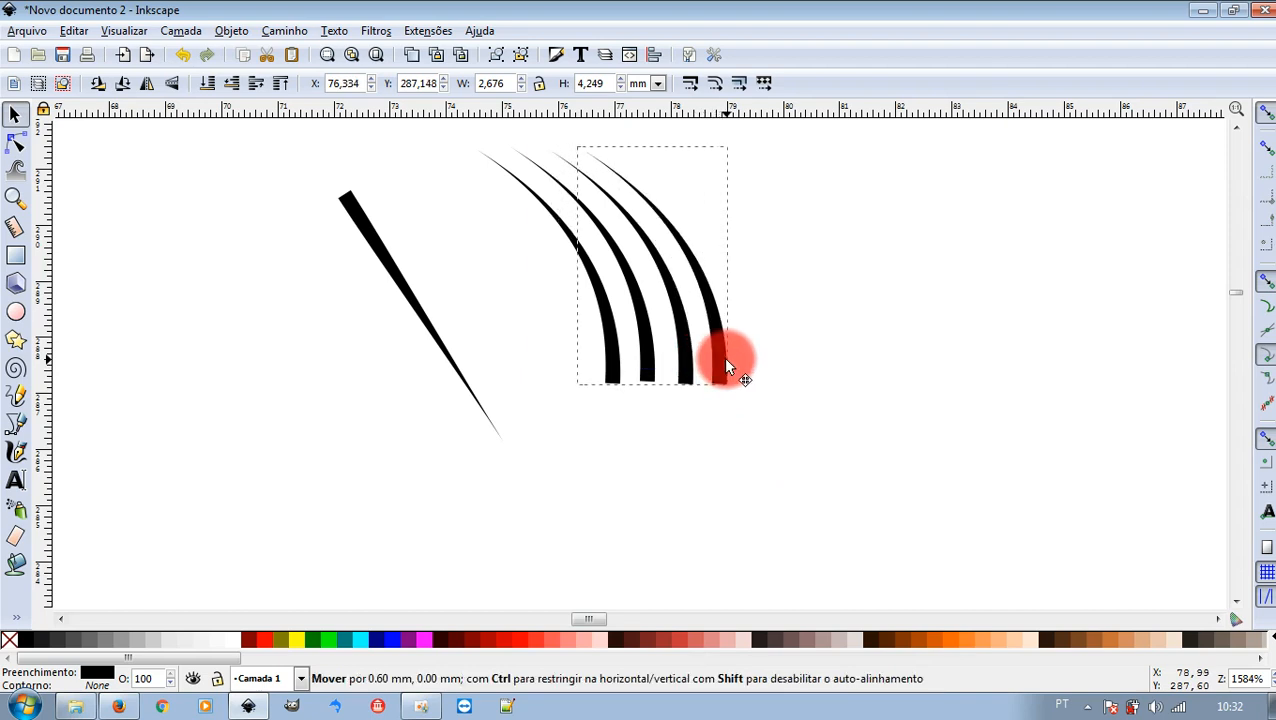
Duplicate the fourth arc and place the duplicate about 0.6 mm to its right as the fifth arc
{"action": "left_click", "coordinate": [757, 360]}
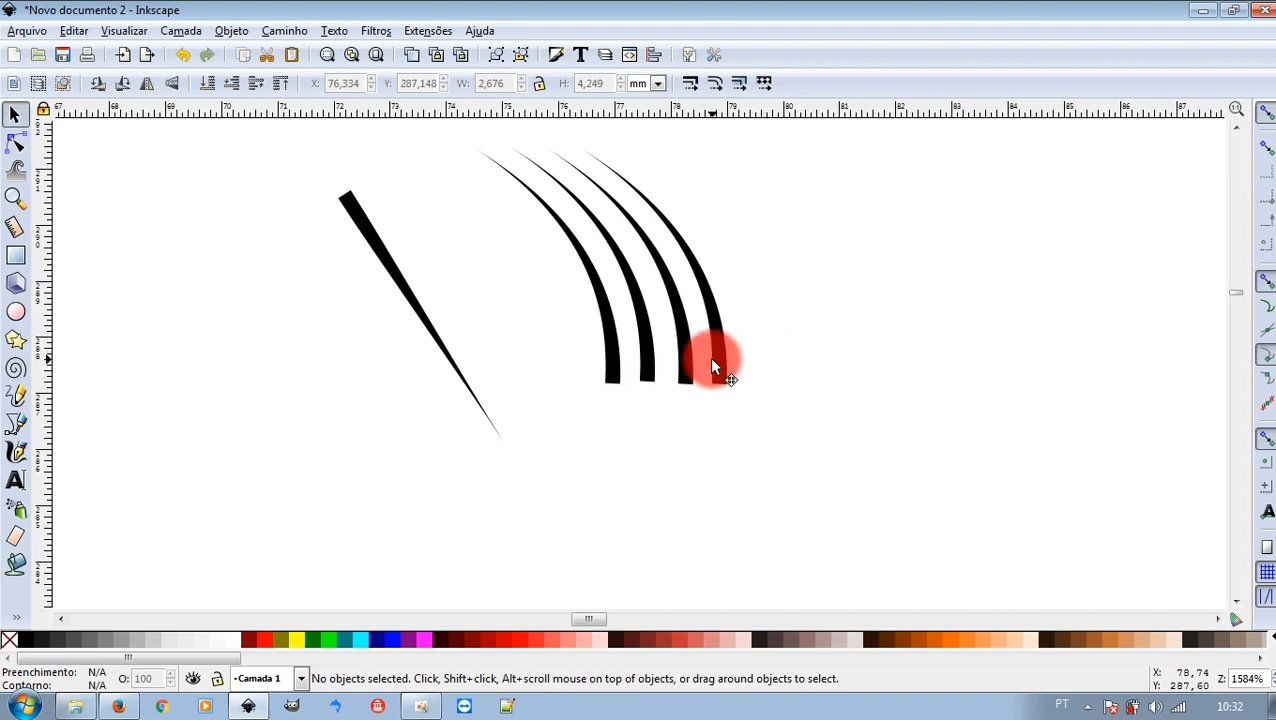
{"action": "right_click", "coordinate": [711, 357]}
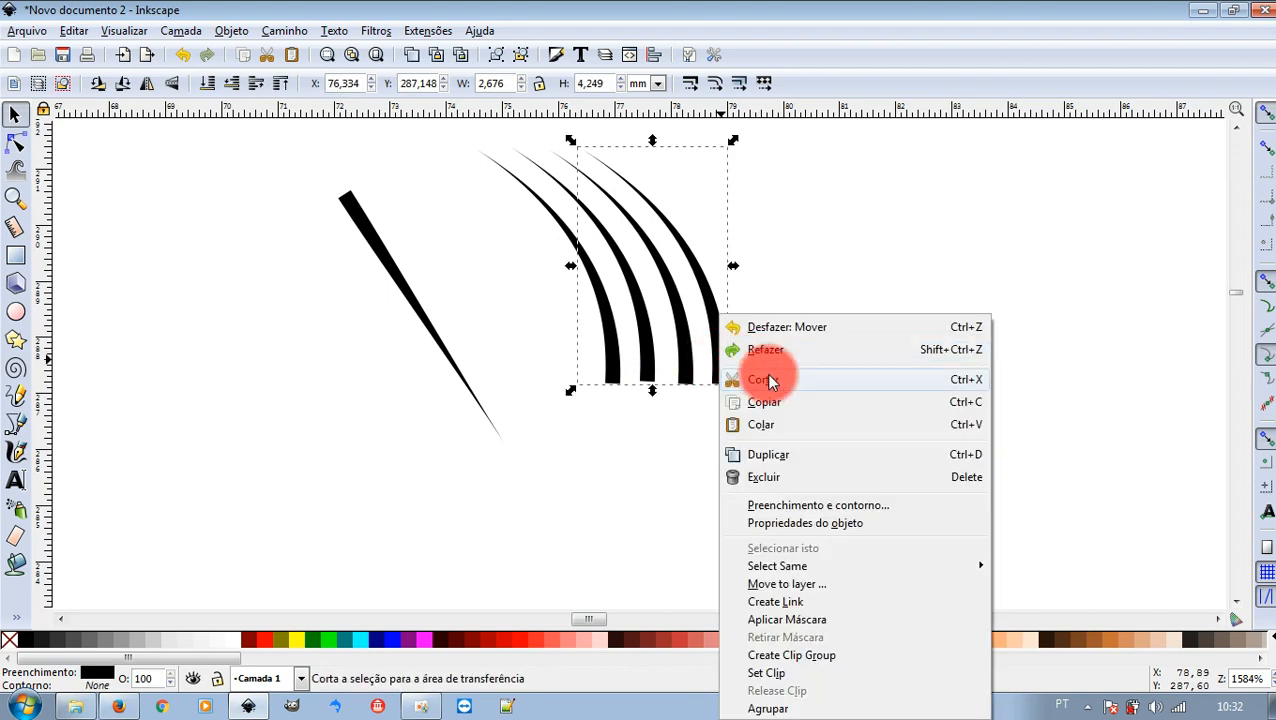
{"action": "left_click", "coordinate": [785, 456]}
{"action": "left_click_drag", "start_coordinate": [733, 333], "coordinate": [754, 341]}
{"action": "left_click", "coordinate": [867, 408]}
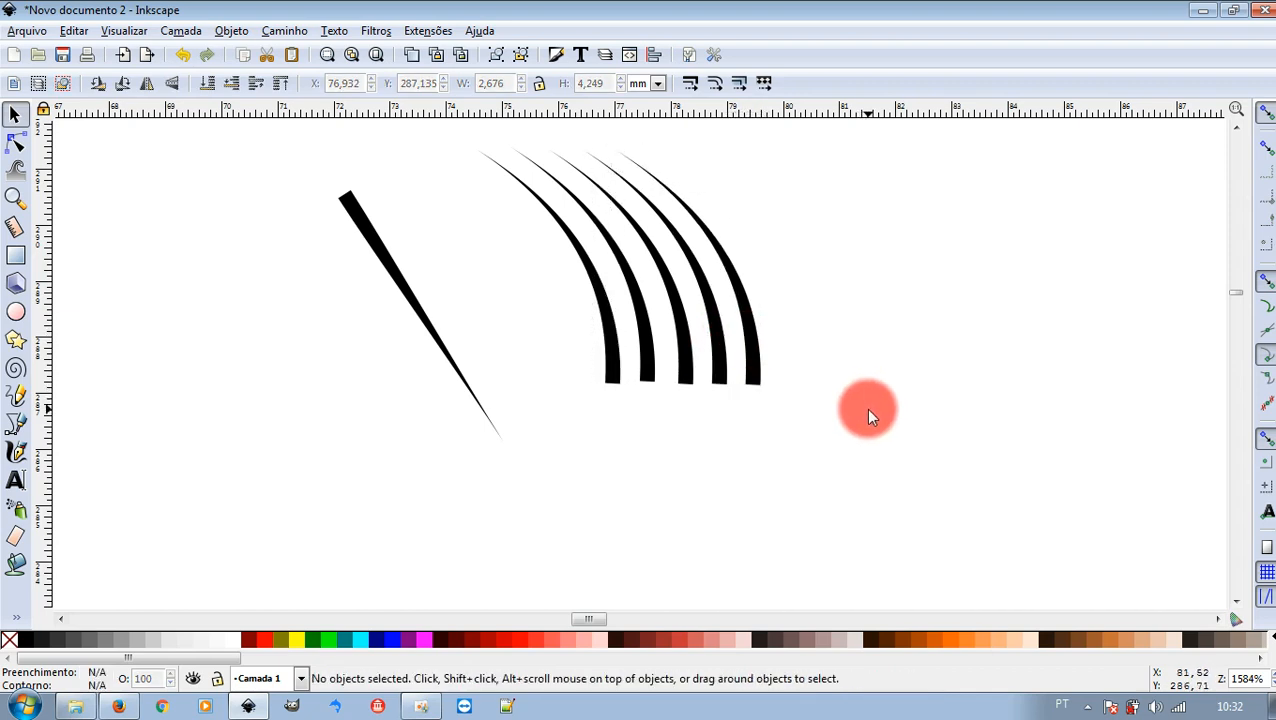
Duplicate all five arcs together and move the duplicates about 3.1 mm to the right, continuing the row
{"action": "mouse_move", "coordinate": [866, 406]}
{"action": "left_mouse_down"}
{"action": "mouse_move", "coordinate": [461, 142]}
{"action": "mouse_move", "coordinate": [503, 146]}
{"action": "left_mouse_up"}
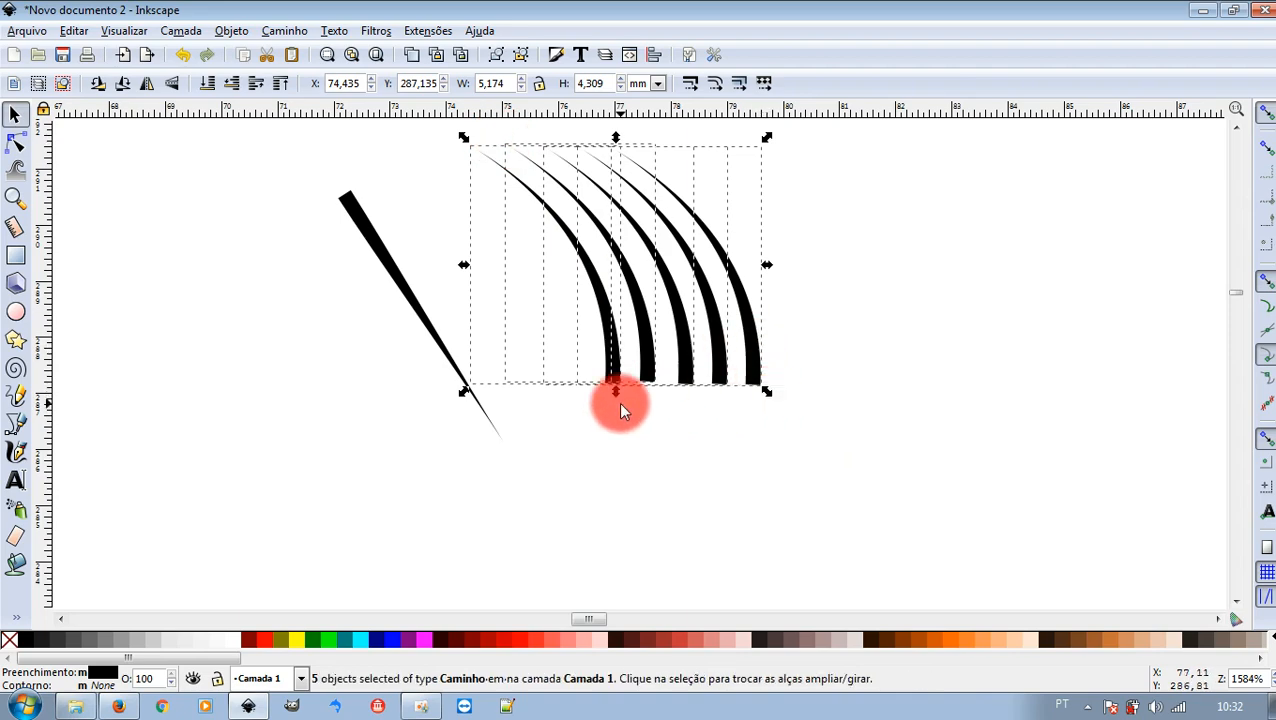
{"action": "right_click", "coordinate": [757, 371]}
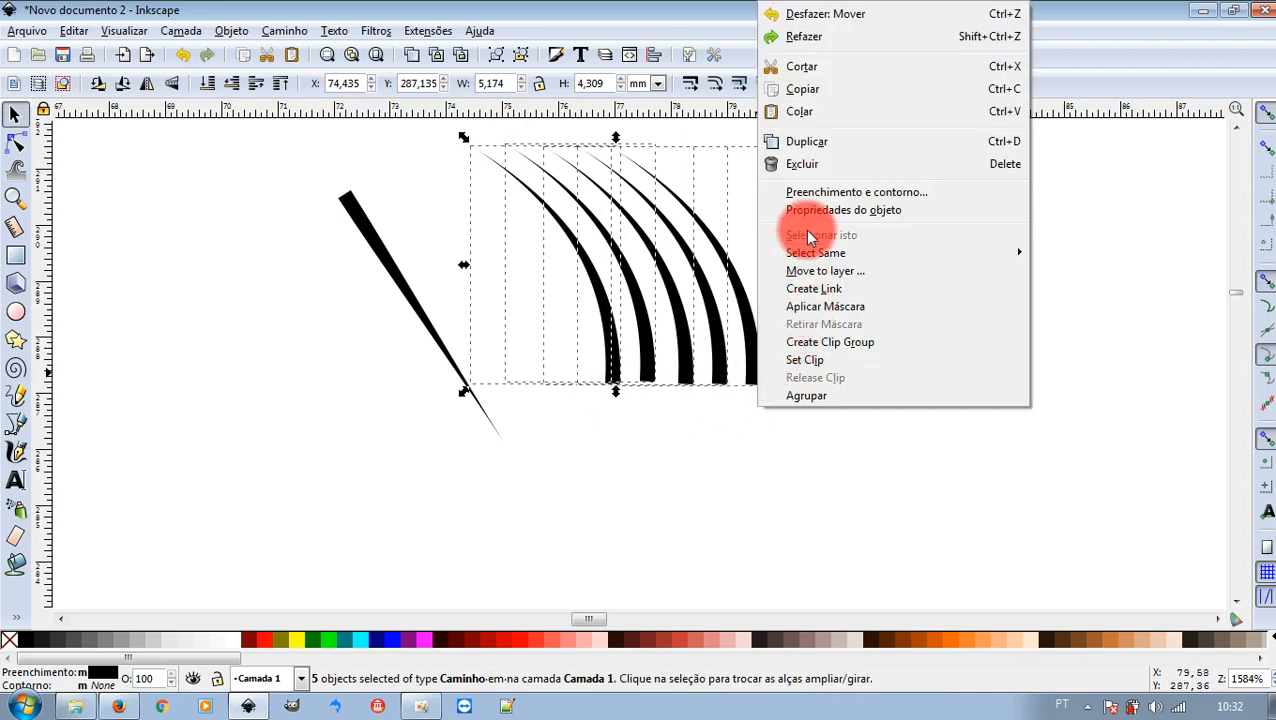
{"action": "left_click", "coordinate": [806, 139]}
{"action": "mouse_move", "coordinate": [749, 293]}
{"action": "left_mouse_down"}
{"action": "mouse_move", "coordinate": [758, 379]}
{"action": "mouse_move", "coordinate": [927, 379]}
{"action": "left_mouse_up"}
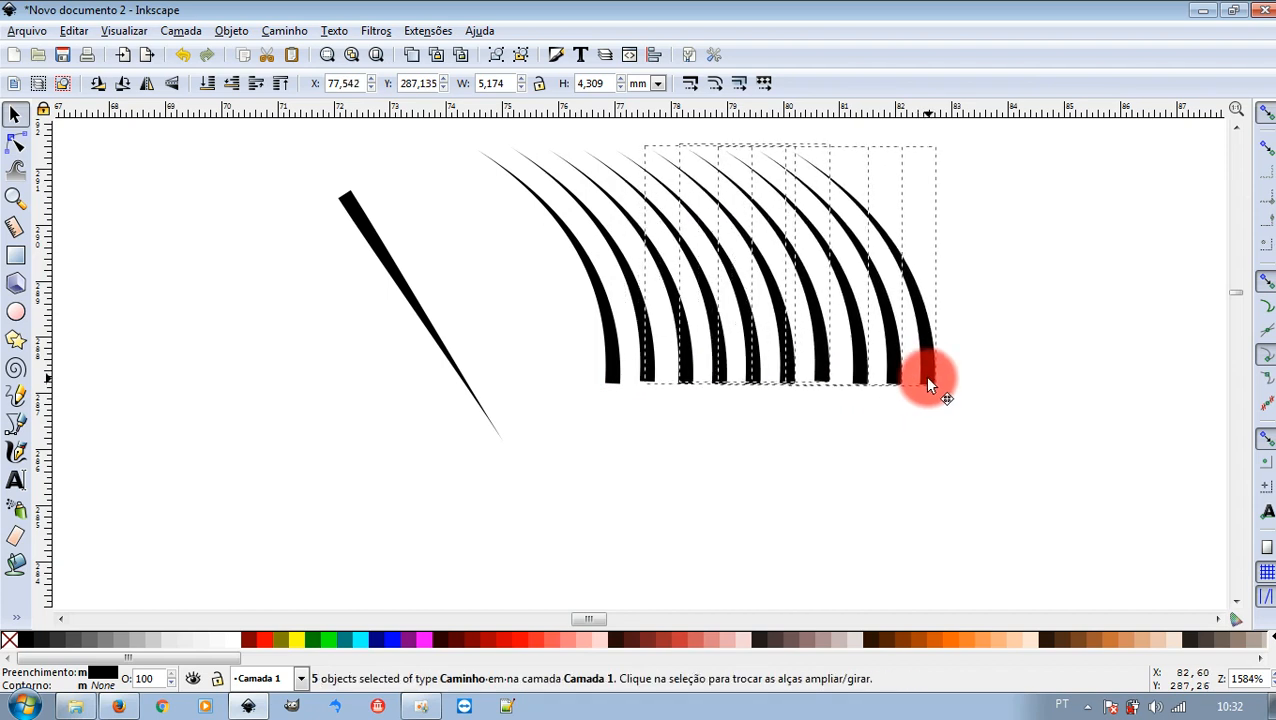
Select all ten curved tapered strokes and group them into one object
{"action": "left_click", "coordinate": [1071, 415]}
{"action": "mouse_move", "coordinate": [993, 410]}
{"action": "left_mouse_down"}
{"action": "mouse_move", "coordinate": [597, 256]}
{"action": "mouse_move", "coordinate": [452, 140]}
{"action": "left_mouse_up"}
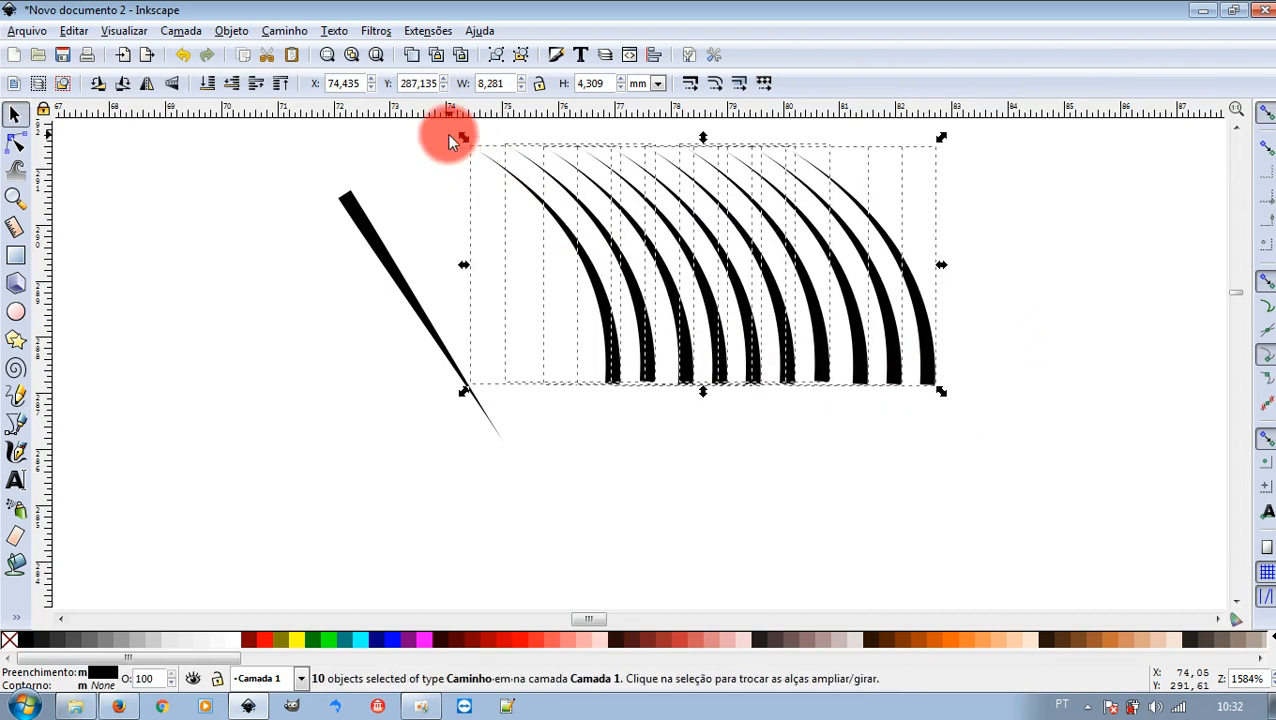
{"action": "left_click", "coordinate": [276, 30]}
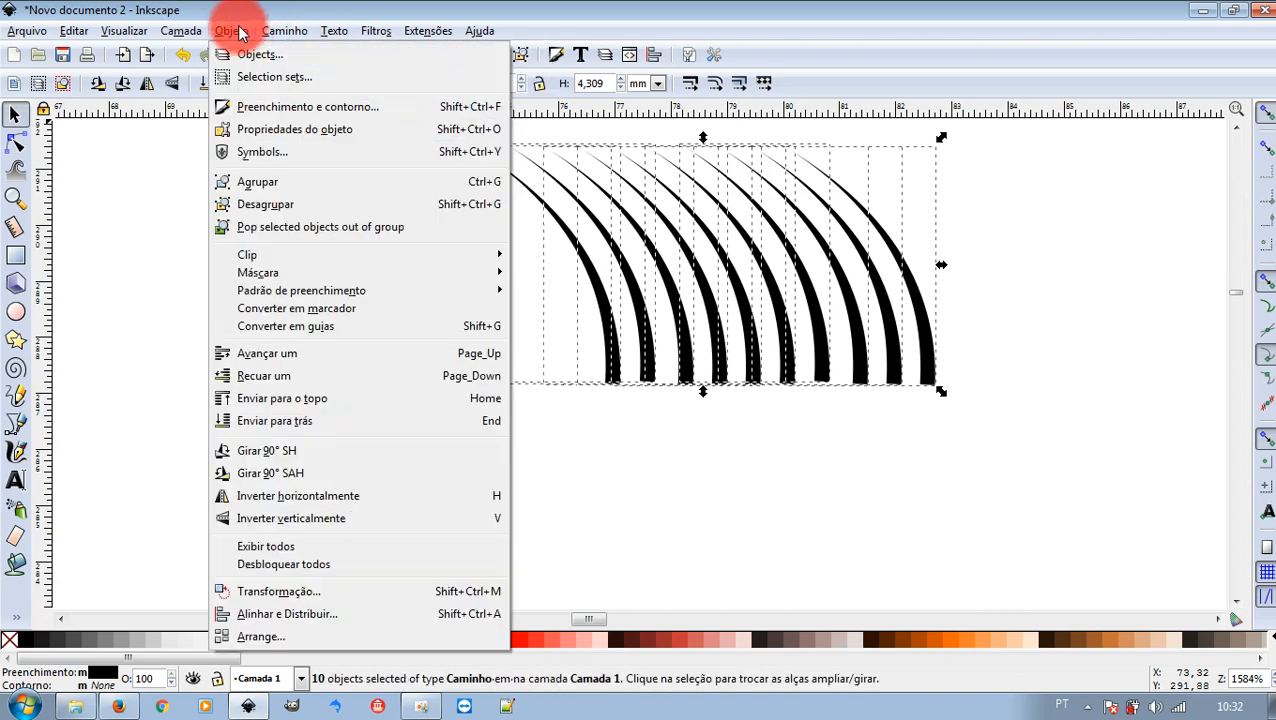
{"action": "mouse_move", "coordinate": [233, 33]}
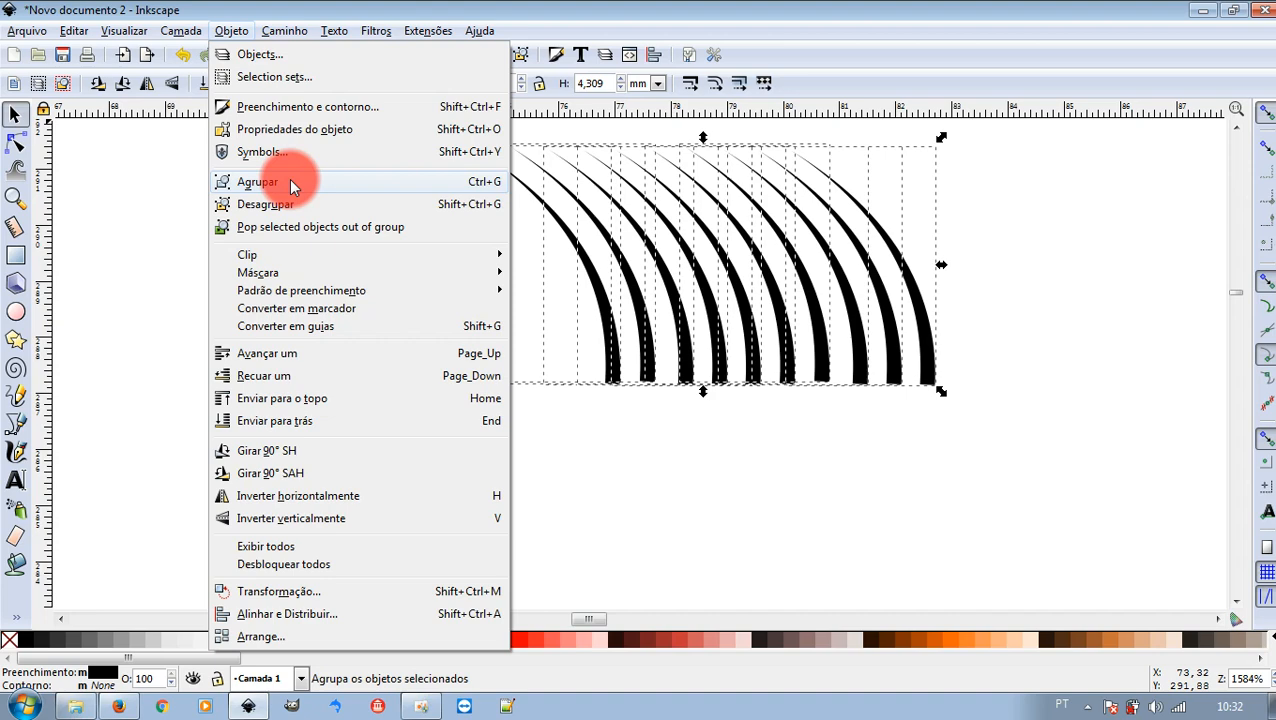
{"action": "left_click", "coordinate": [258, 182]}
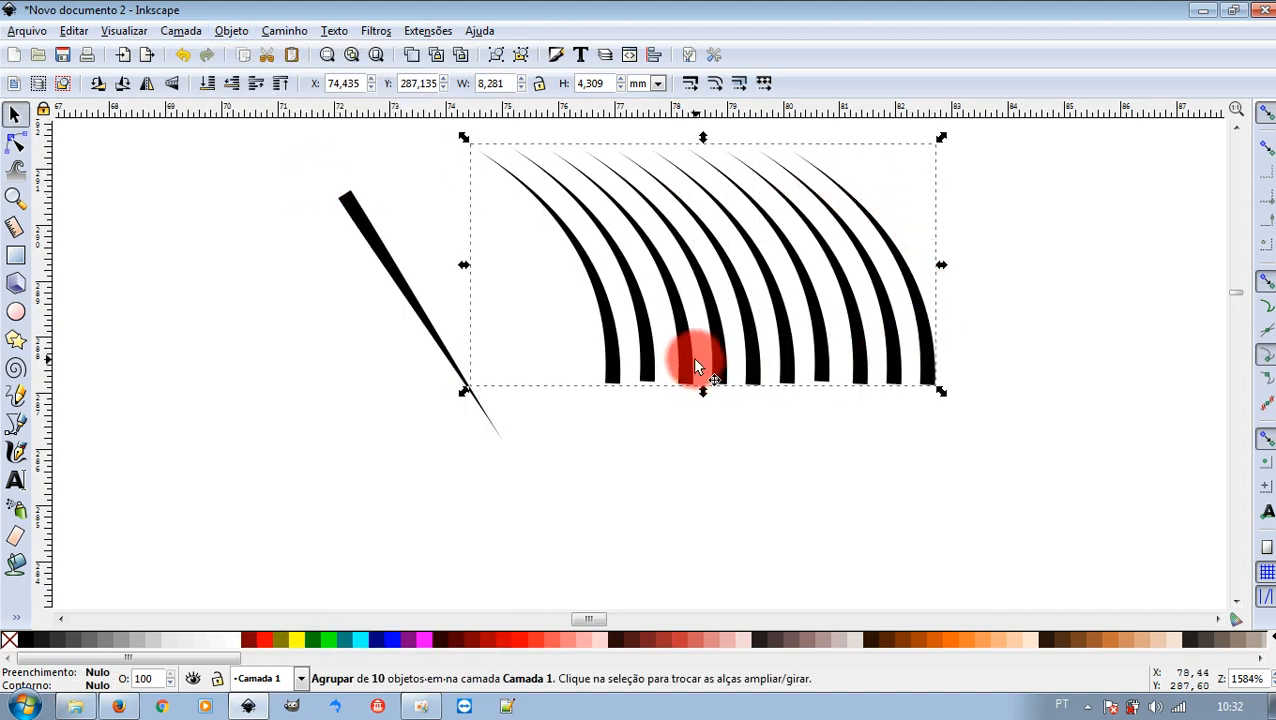
Move the grouped arcs about 1.1 mm to the right and 1.5 mm down
{"action": "left_click_drag", "start_coordinate": [732, 311], "coordinate": [864, 367]}
{"action": "left_click", "coordinate": [14, 113]}
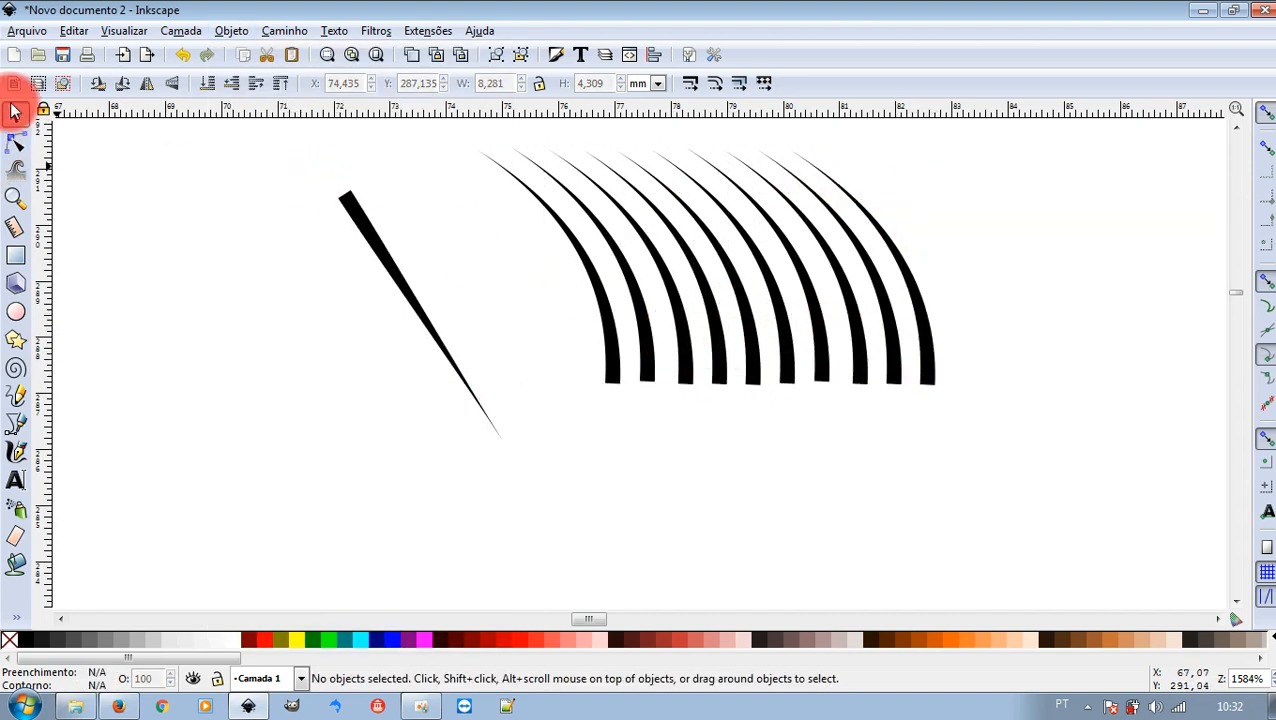
{"action": "left_click_drag", "start_coordinate": [855, 310], "coordinate": [918, 392]}
{"action": "left_click", "coordinate": [18, 145]}
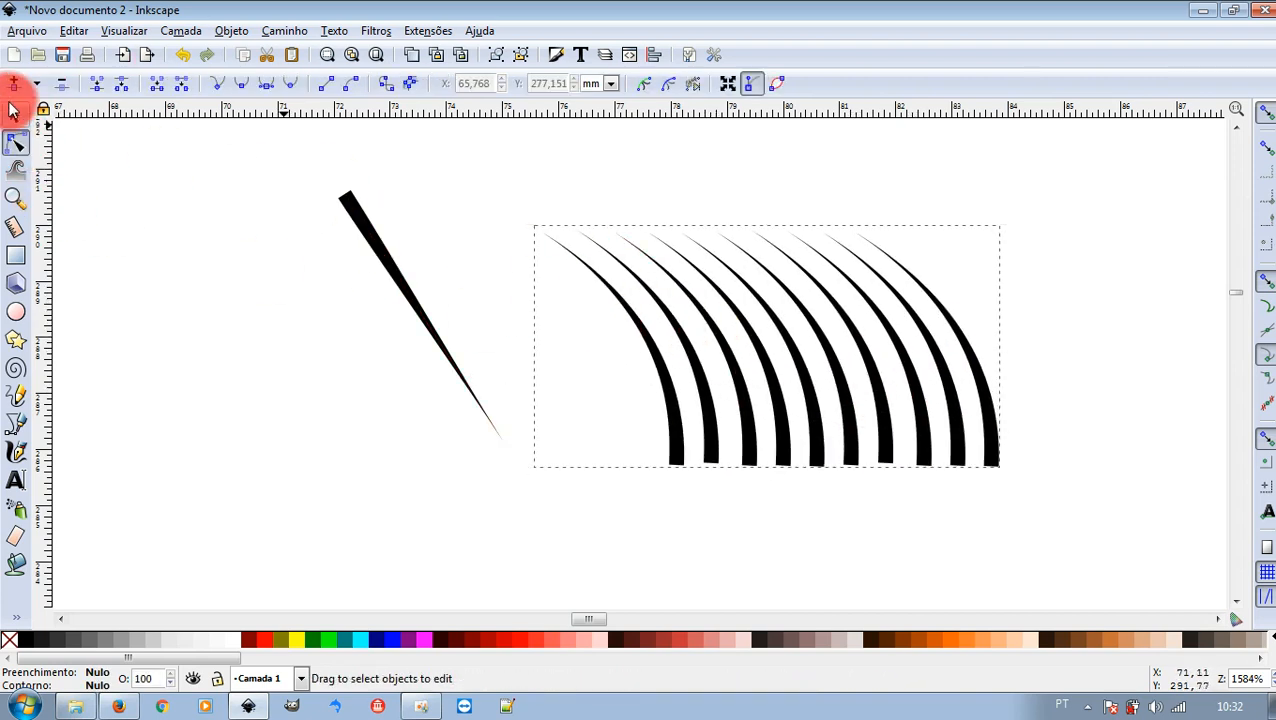
{"action": "left_click", "coordinate": [14, 113]}
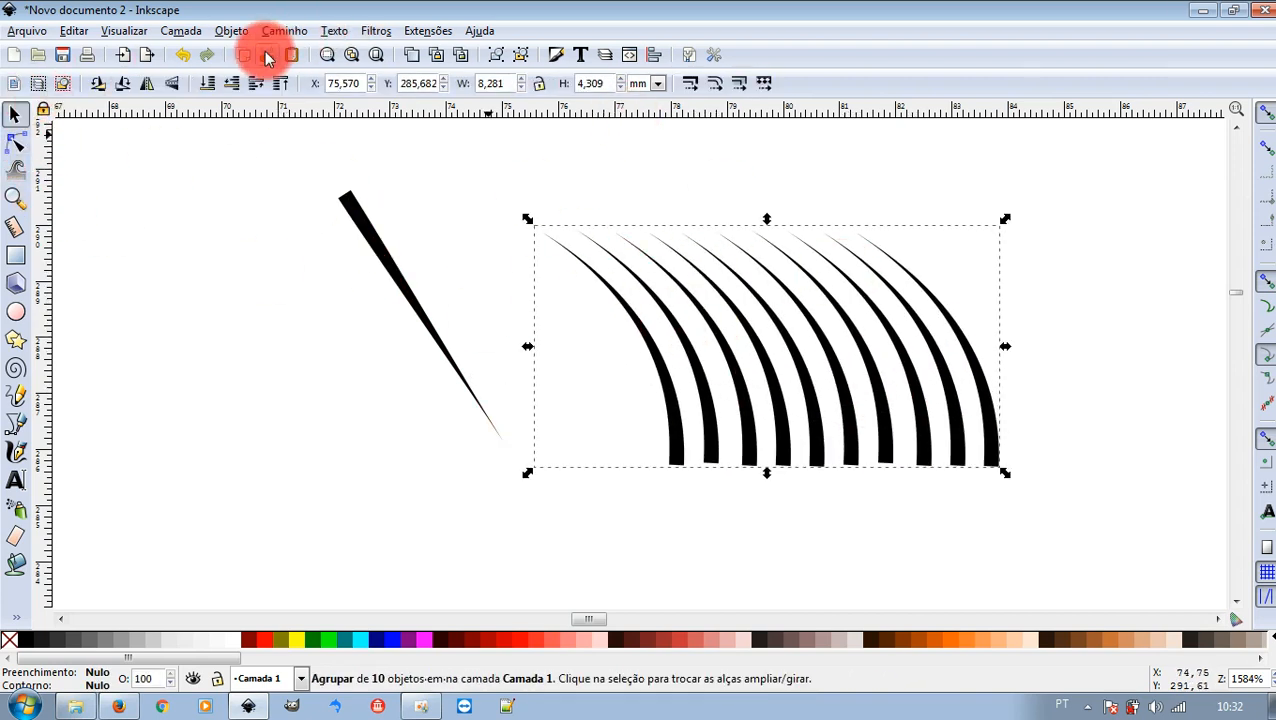
Ungroup the ten arcs into separate paths and clear the selection
{"action": "left_click", "coordinate": [234, 31]}
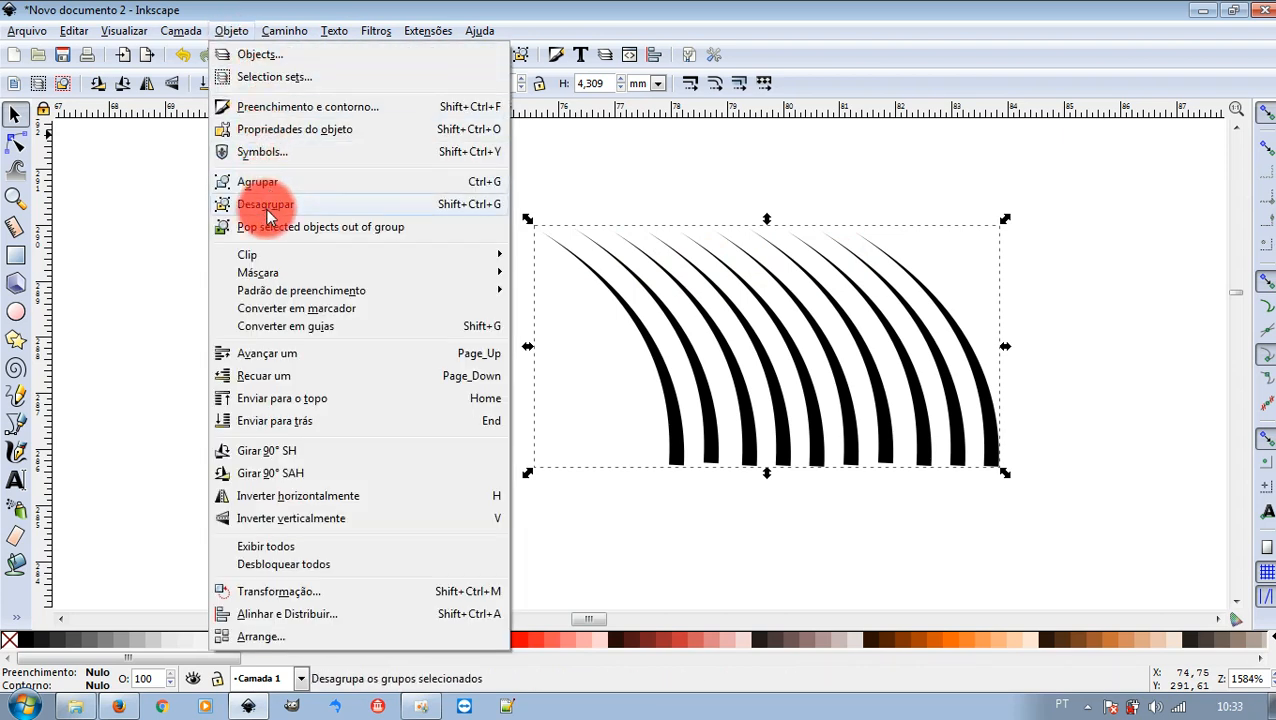
{"action": "left_click", "coordinate": [267, 207]}
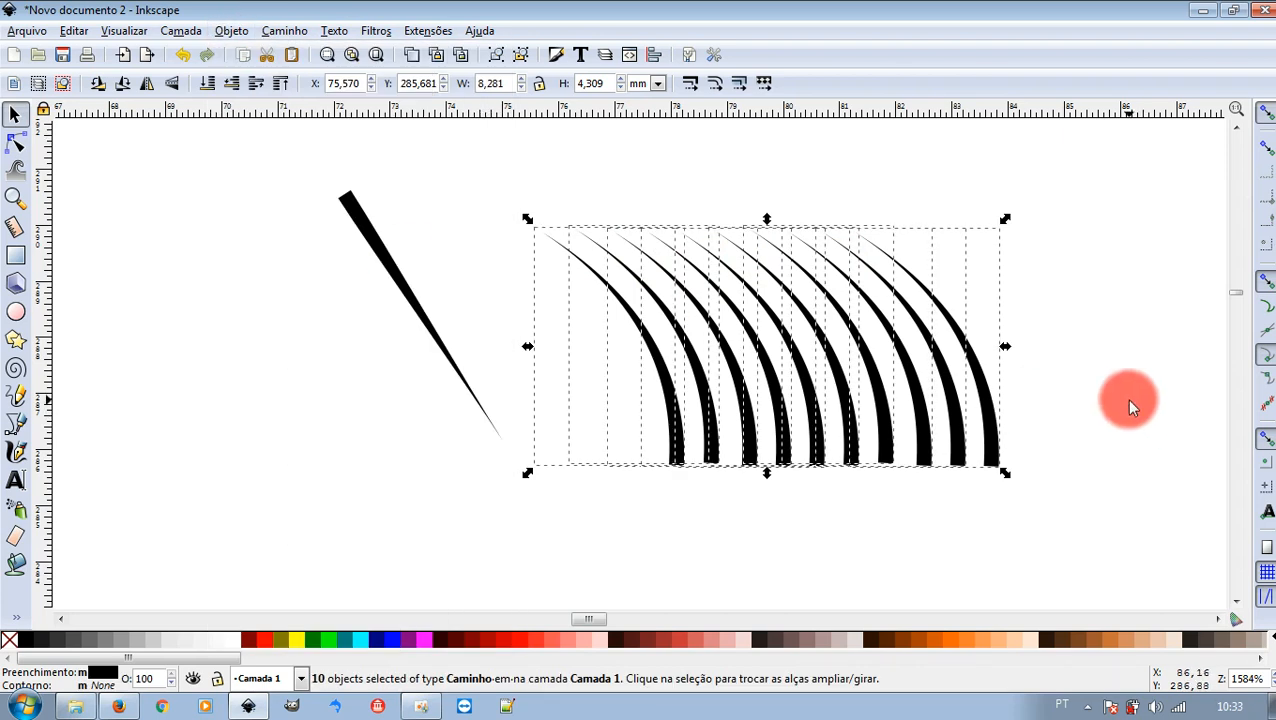
{"action": "left_click", "coordinate": [1084, 487]}
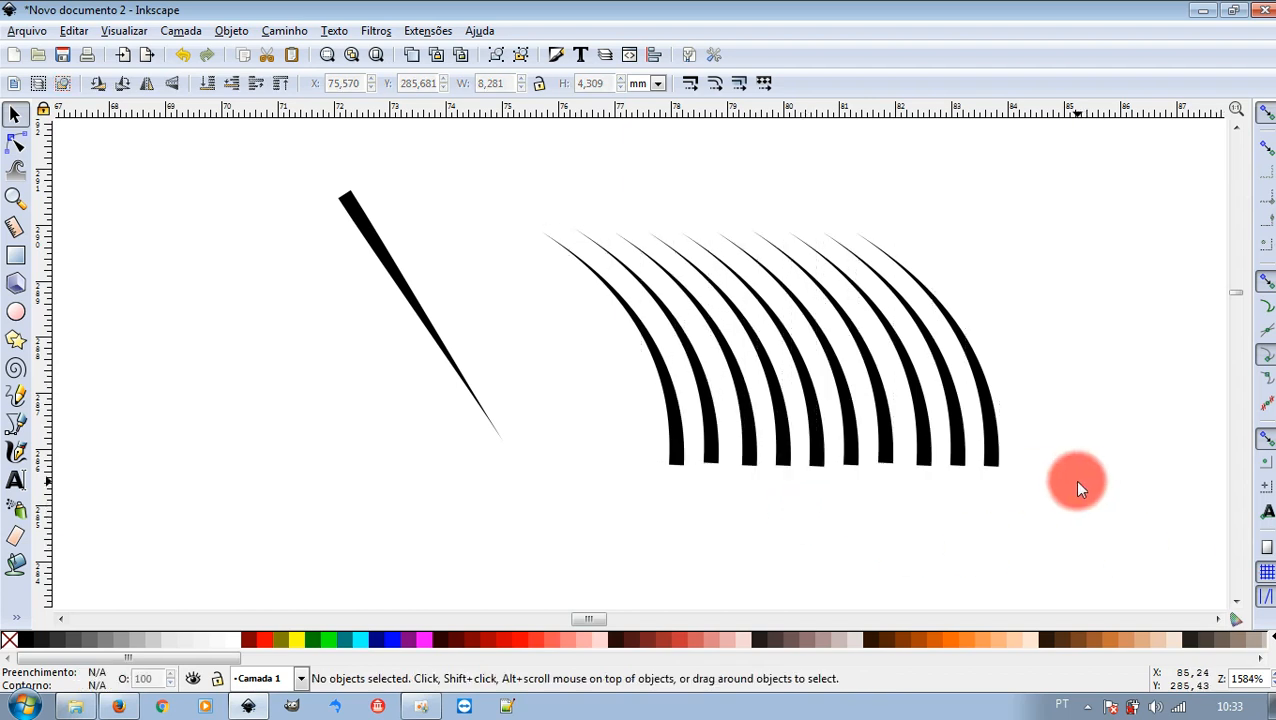
Set the Bezier tool's shape to Elipse and draw a small four-node path, about 3.7 by 4.8 mm, left of the straight tapered stroke
{"action": "left_click", "coordinate": [14, 424]}
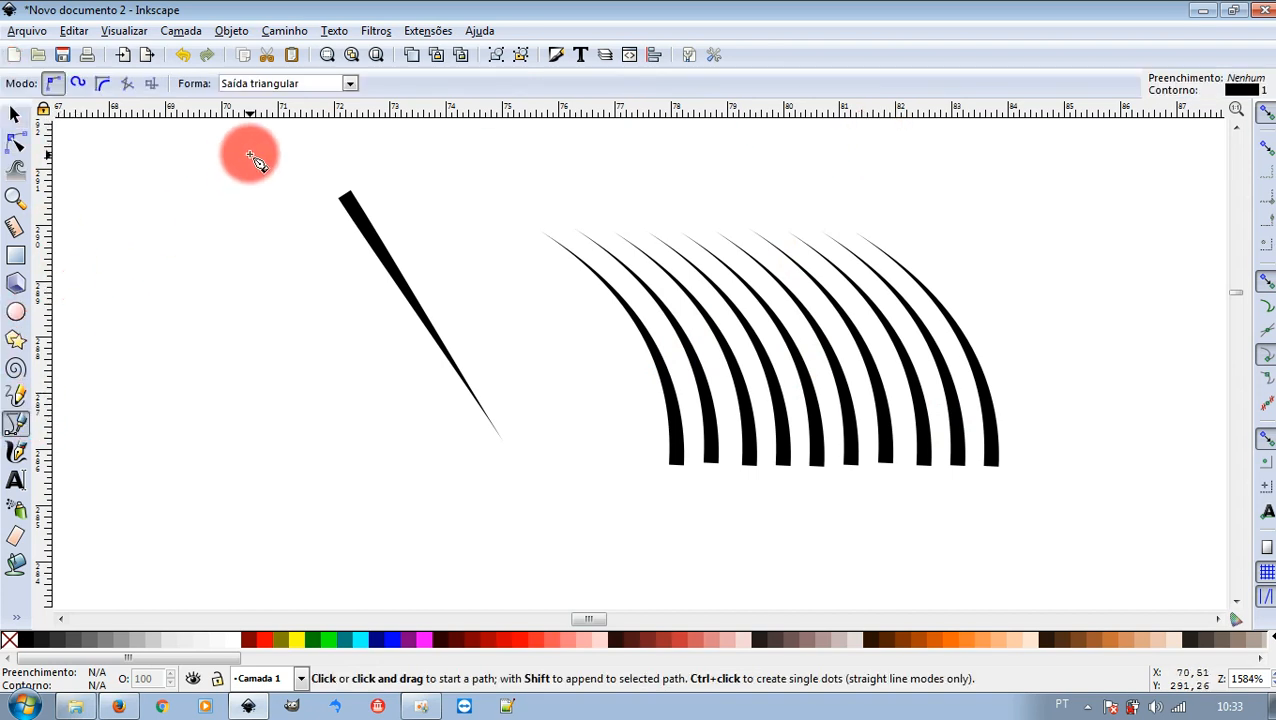
{"action": "left_click", "coordinate": [350, 83]}
{"action": "left_click", "coordinate": [238, 170]}
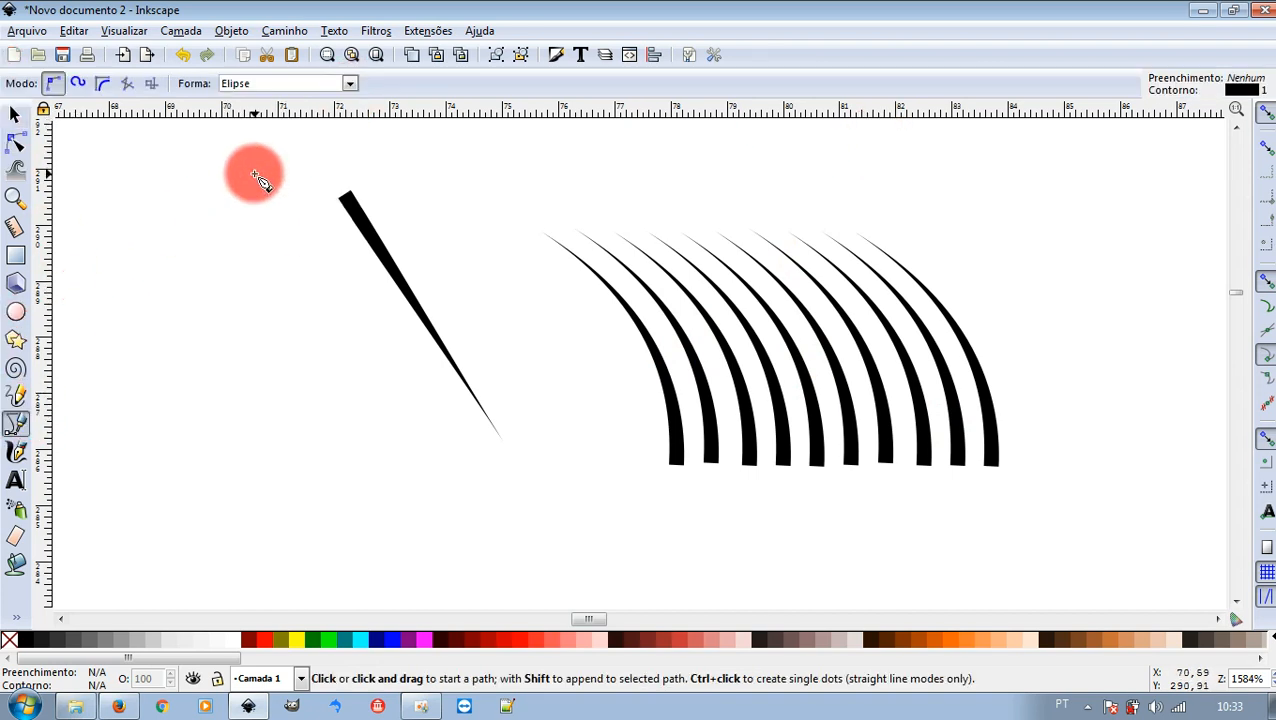
{"action": "left_click_drag", "start_coordinate": [129, 216], "coordinate": [156, 412]}
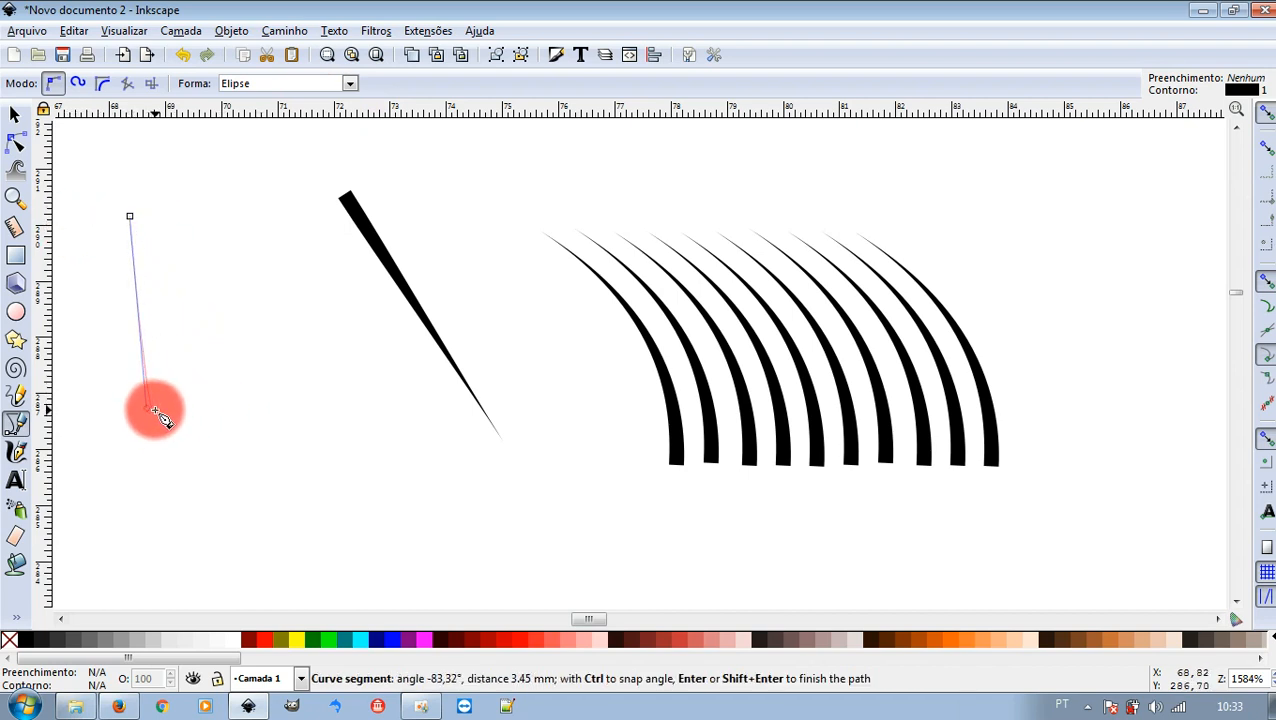
{"action": "left_click", "coordinate": [224, 388]}
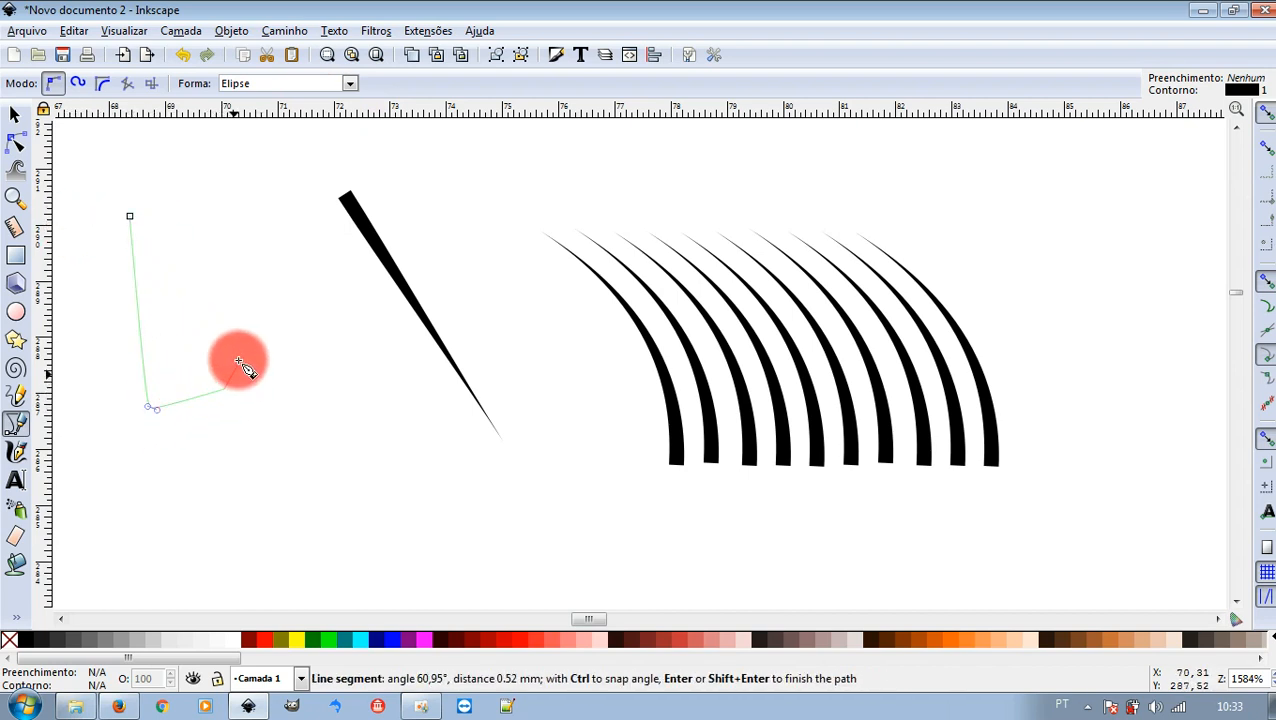
{"action": "left_click", "coordinate": [247, 296]}
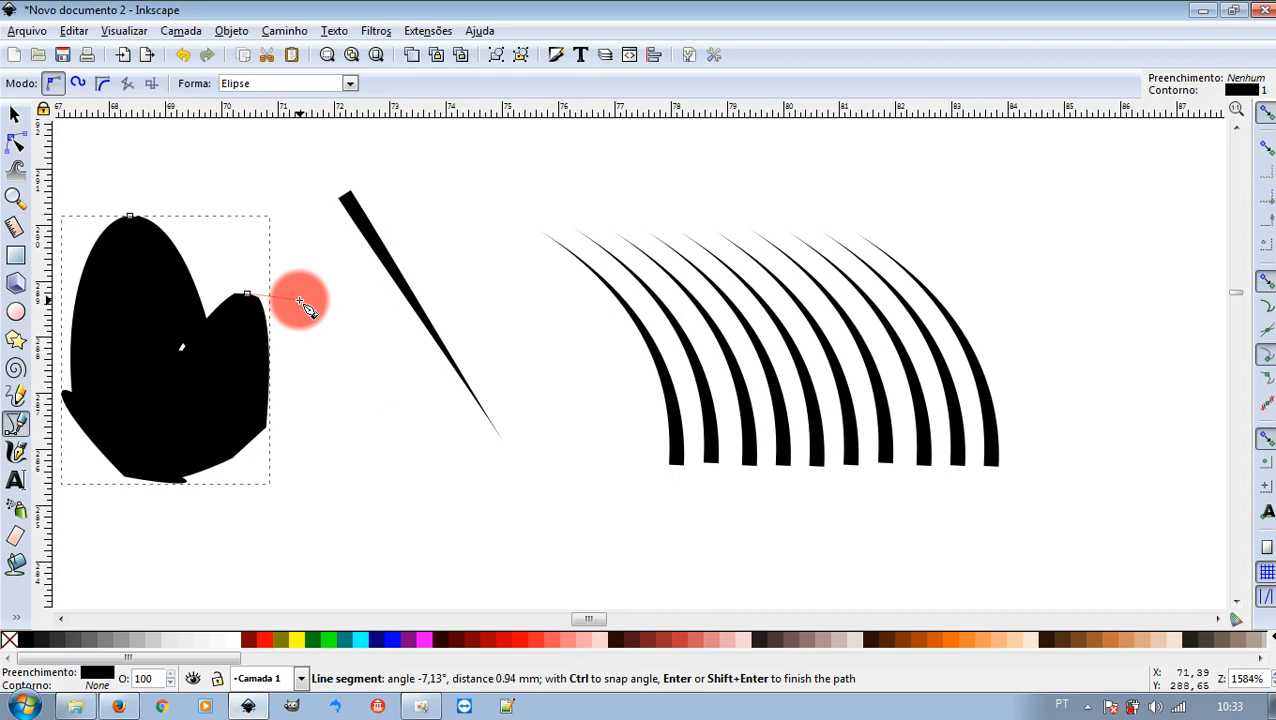
{"action": "scroll", "coordinate": [339, 300], "scroll_direction": "up", "scroll_amount": 2}
{"action": "scroll", "coordinate": [339, 300], "scroll_direction": "down", "scroll_amount": 7}
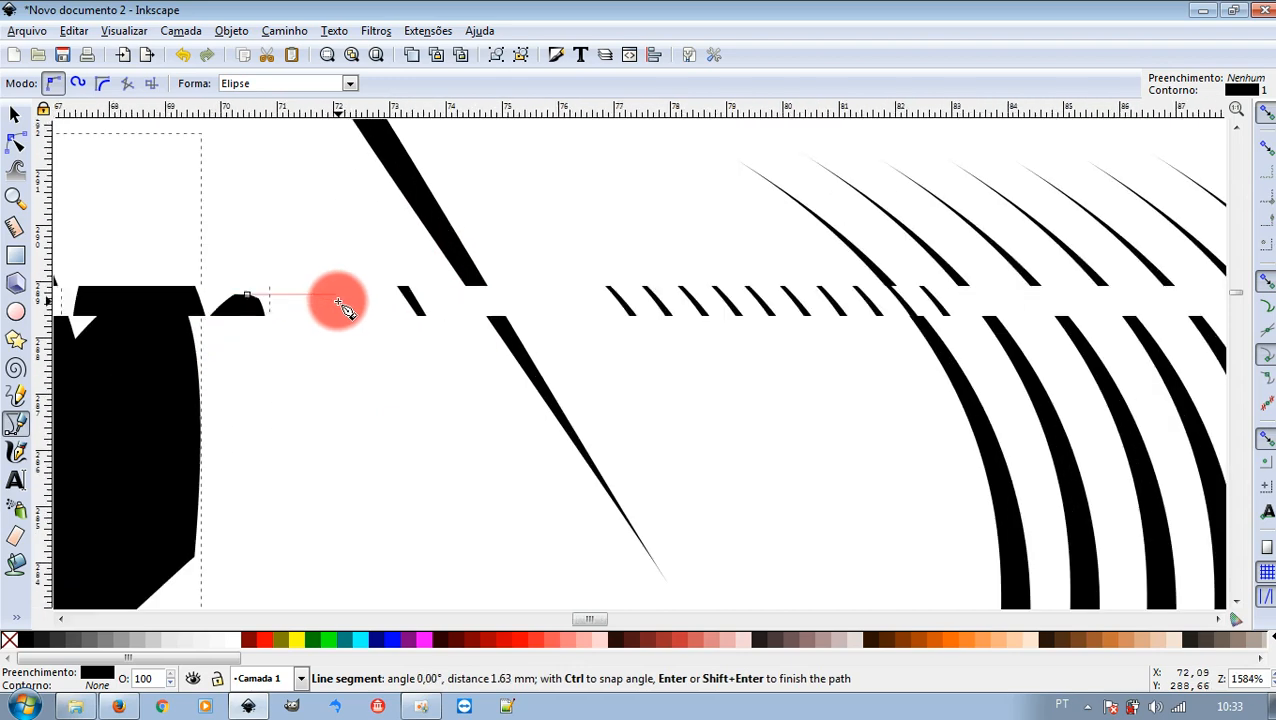
{"action": "key", "text": "Escape"}
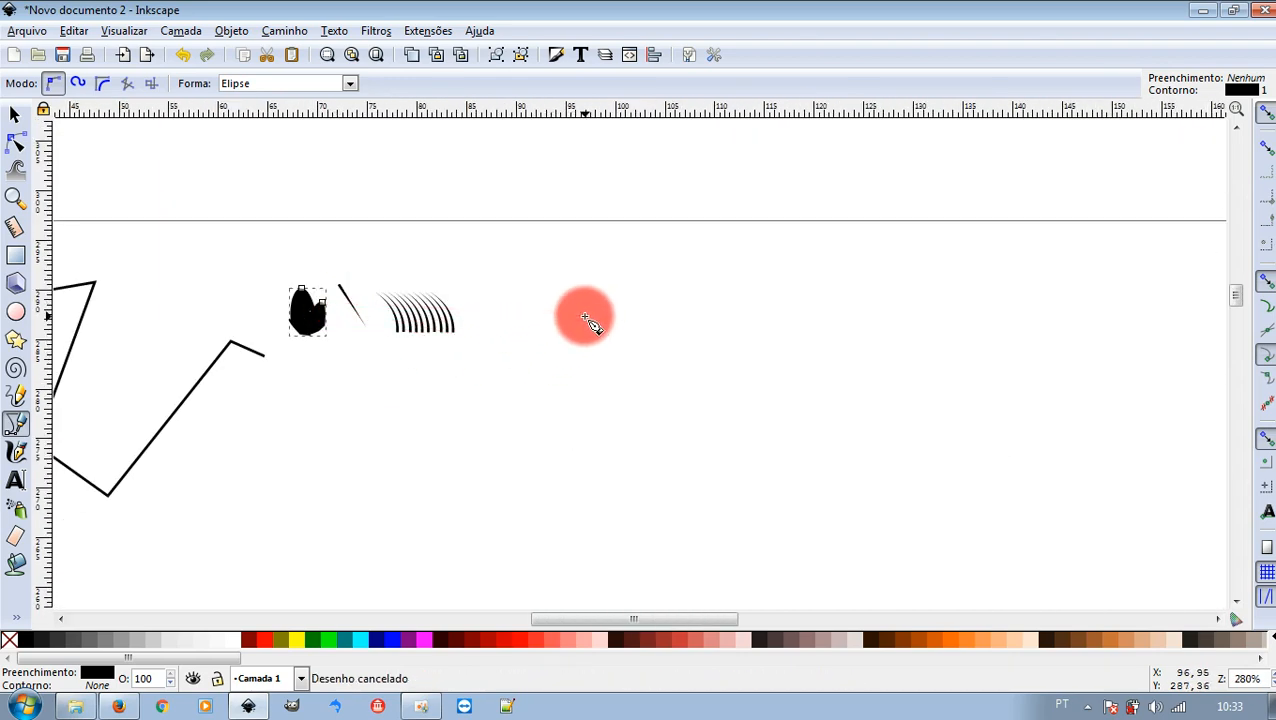
{"action": "left_click", "coordinate": [14, 114]}
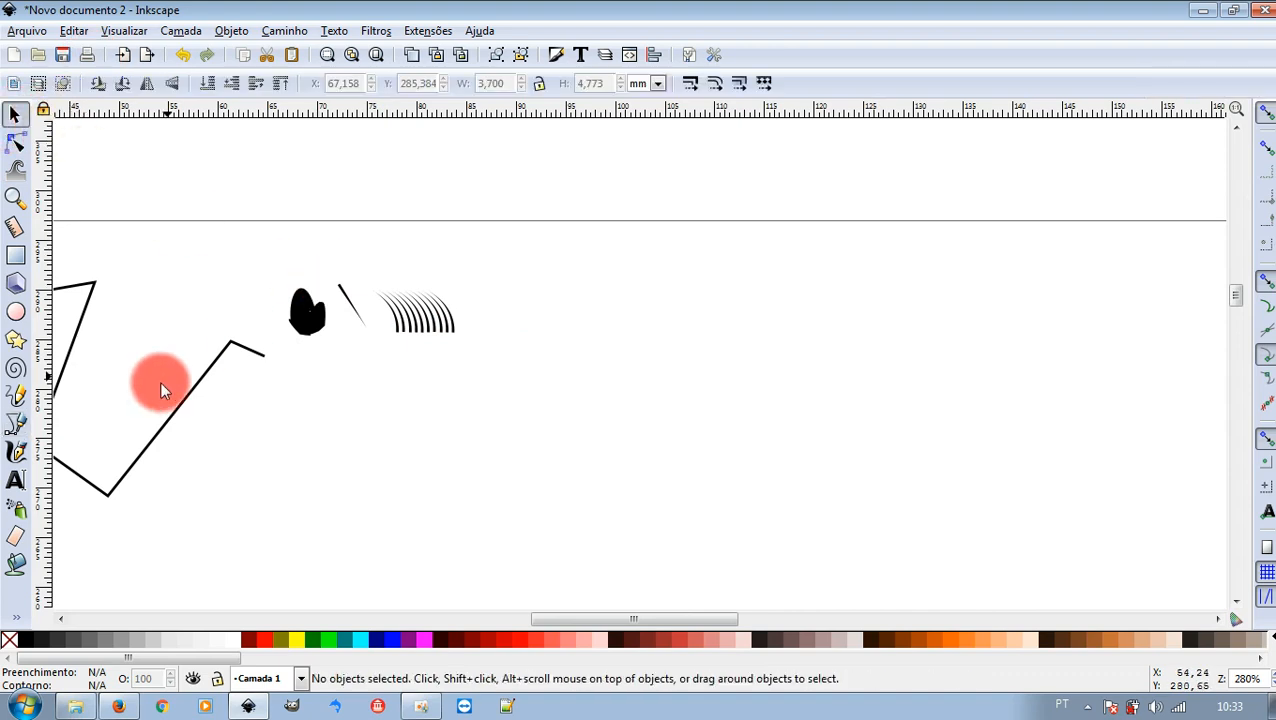
Draw a large open three-segment path with the Elipse shape in the empty area right of the arc row
{"action": "left_click", "coordinate": [26, 438]}
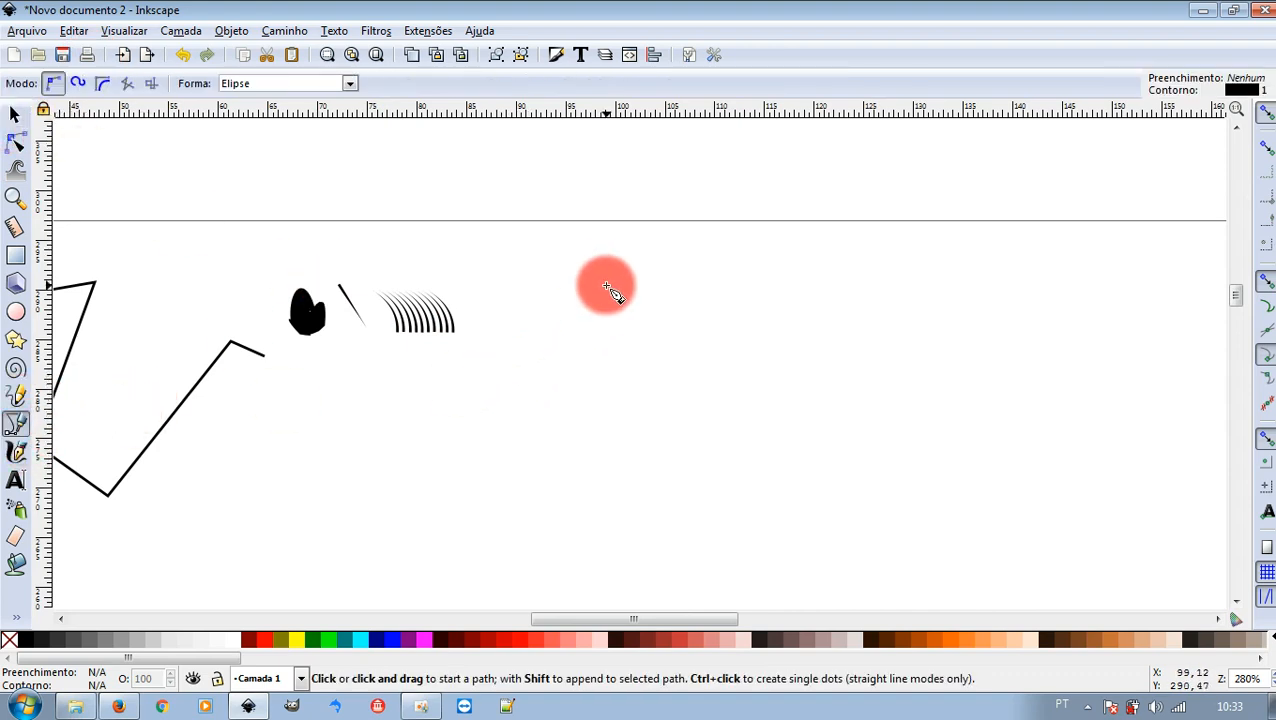
{"action": "left_click", "coordinate": [606, 280]}
{"action": "left_click", "coordinate": [476, 438]}
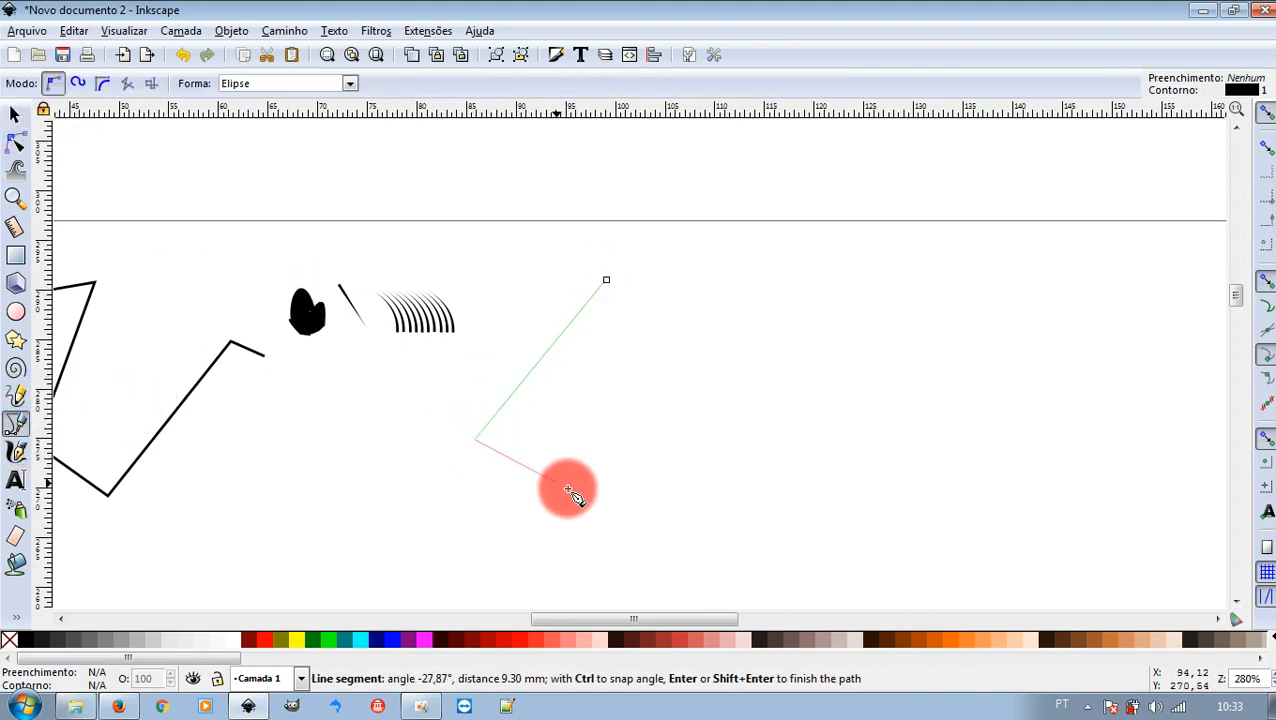
{"action": "left_click", "coordinate": [815, 587]}
{"action": "double_click", "coordinate": [907, 360]}
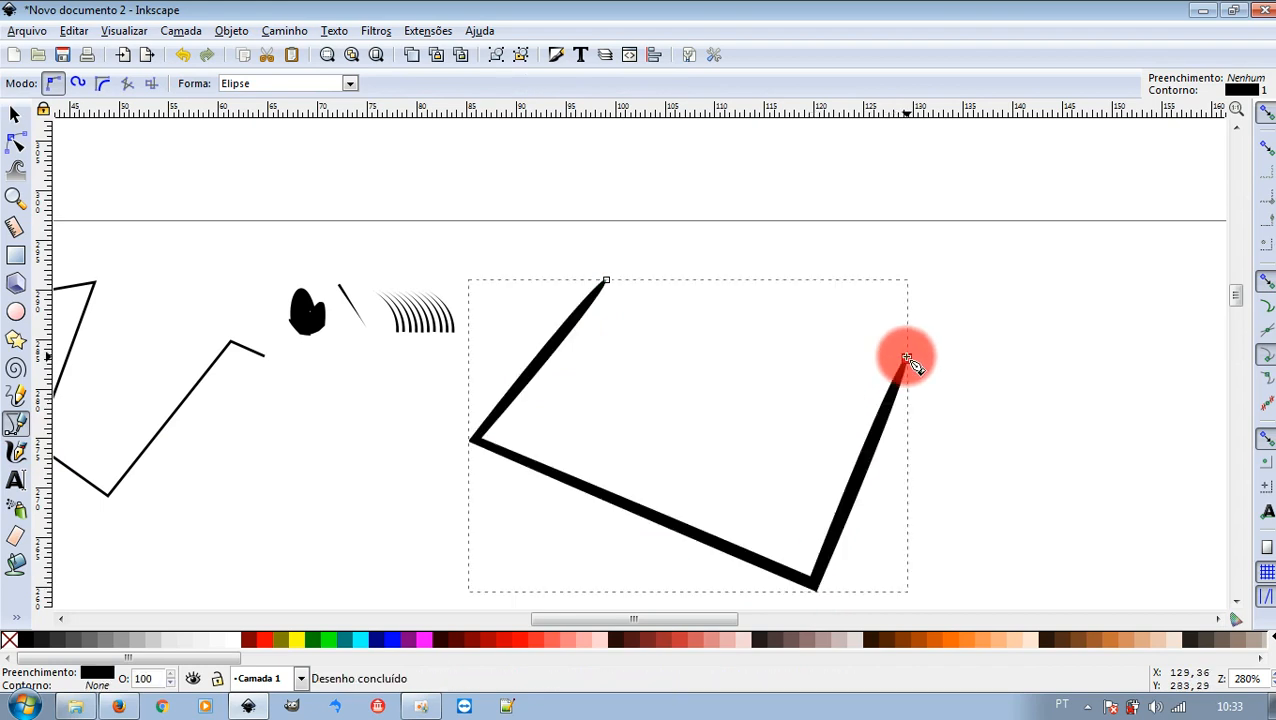
Draw a single-segment Elipse stroke rising to the right between the two arms of the large open path
{"action": "scroll", "coordinate": [652, 380], "scroll_direction": "up", "scroll_amount": 3, "text": "ctrl"}
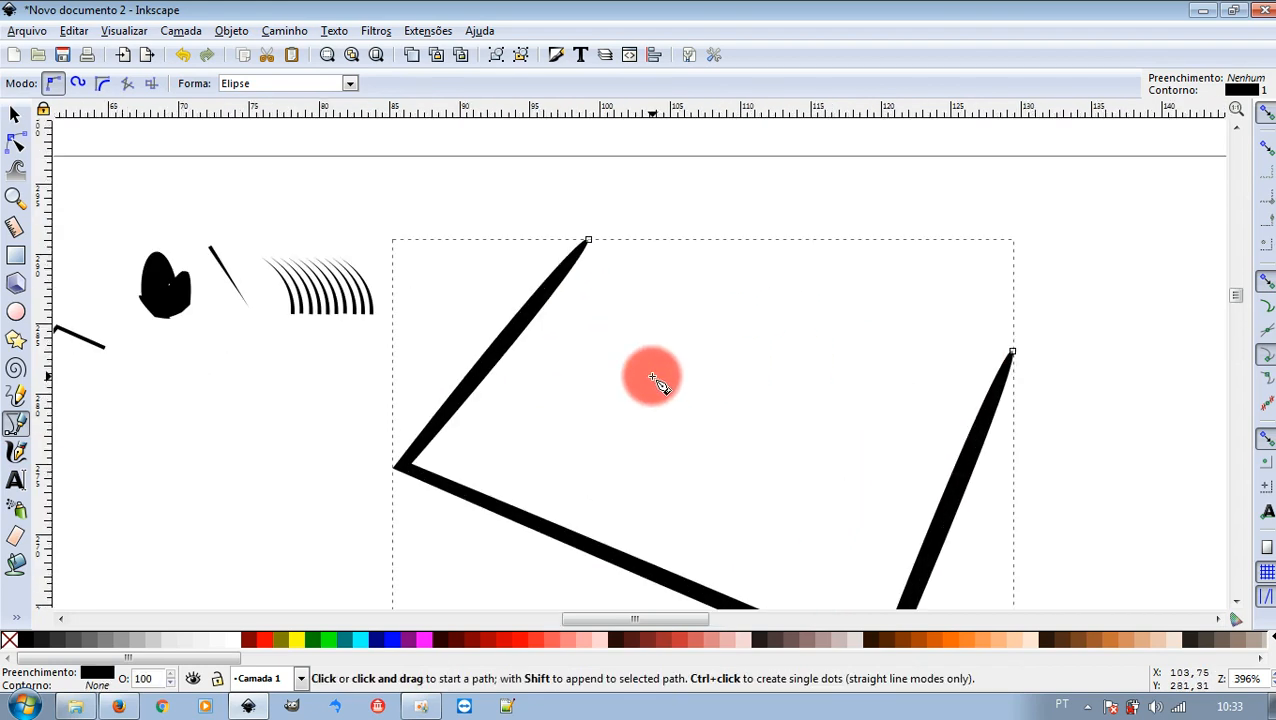
{"action": "scroll", "coordinate": [470, 372], "scroll_direction": "up", "scroll_amount": 2}
{"action": "scroll", "coordinate": [497, 369], "scroll_direction": "down", "scroll_amount": 1, "text": "ctrl"}
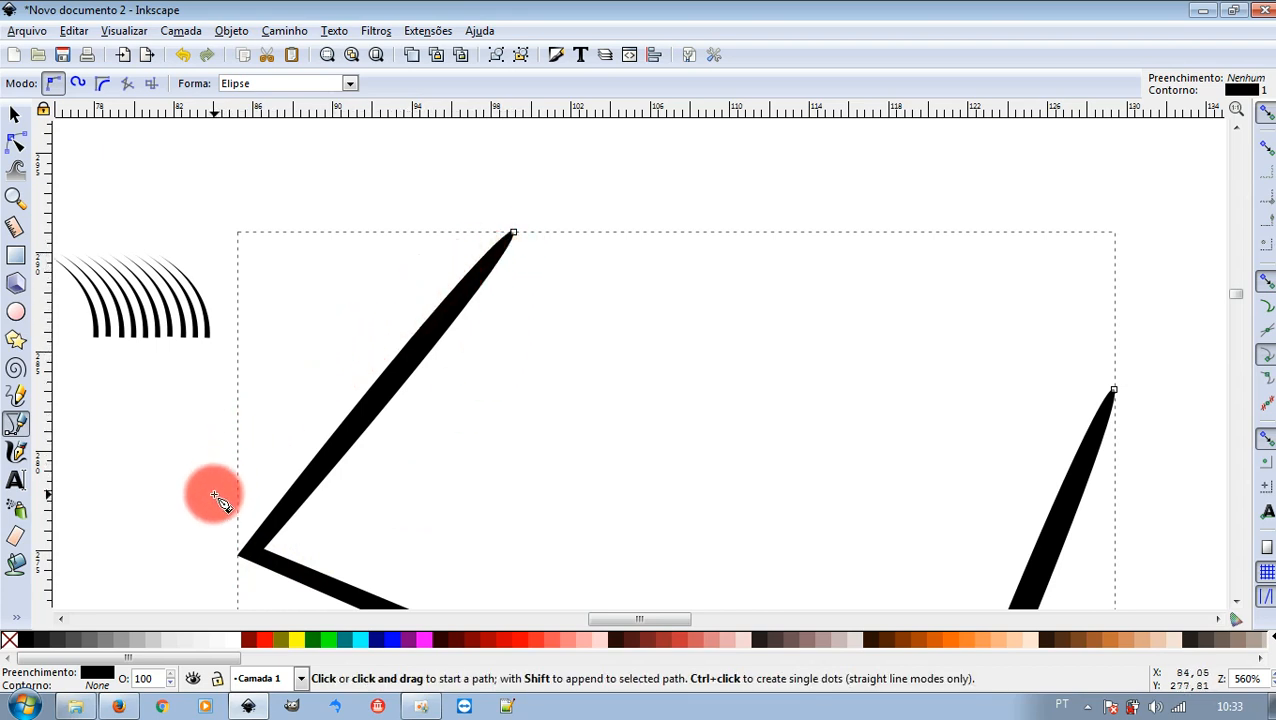
{"action": "left_click_drag", "start_coordinate": [515, 435], "coordinate": [905, 287]}
{"action": "double_click", "coordinate": [901, 279]}
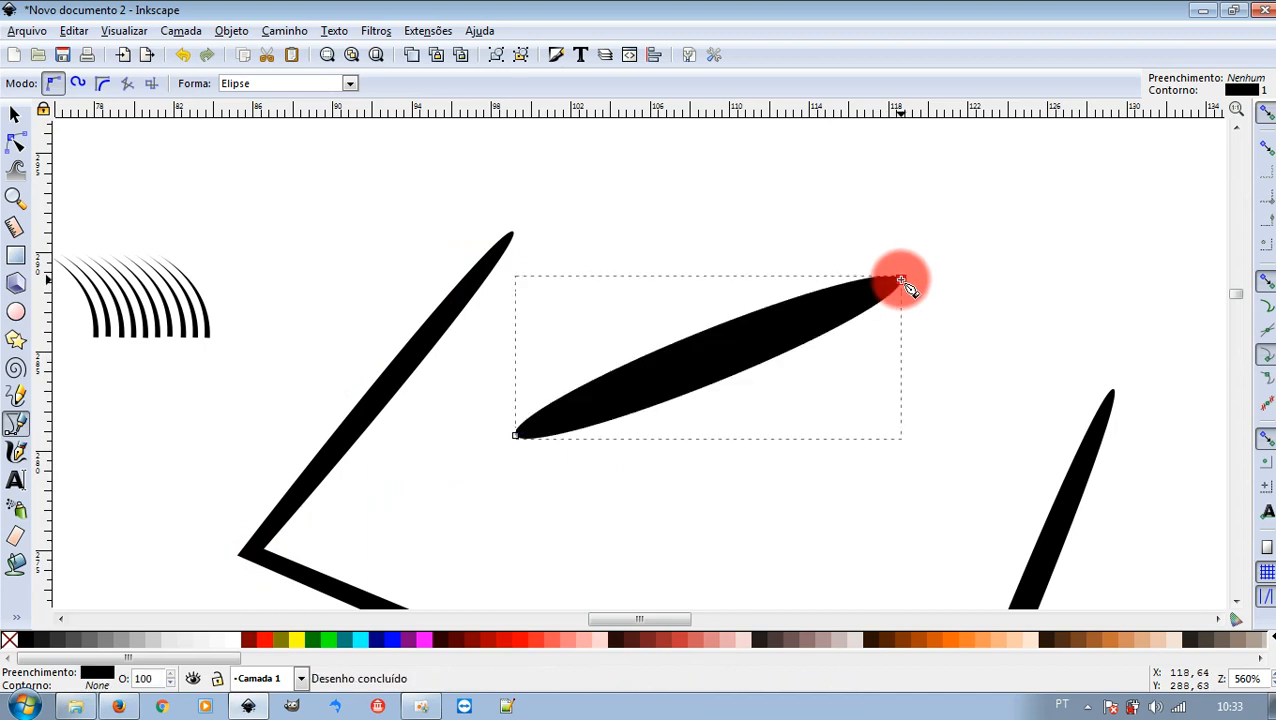
Shorten the single ellipse stroke by moving its upper-right end node to about X 109.2, Y 285.1 mm
{"action": "left_click", "coordinate": [22, 143]}
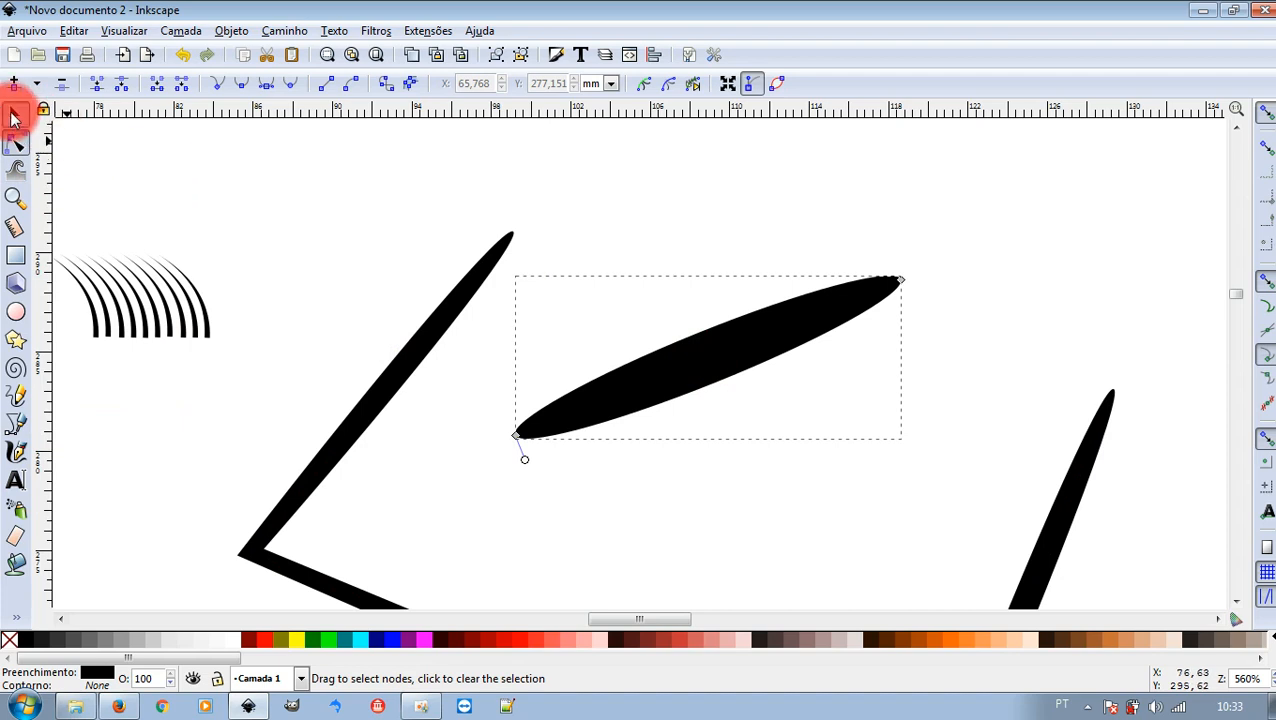
{"action": "left_click", "coordinate": [14, 118]}
{"action": "left_click", "coordinate": [17, 147]}
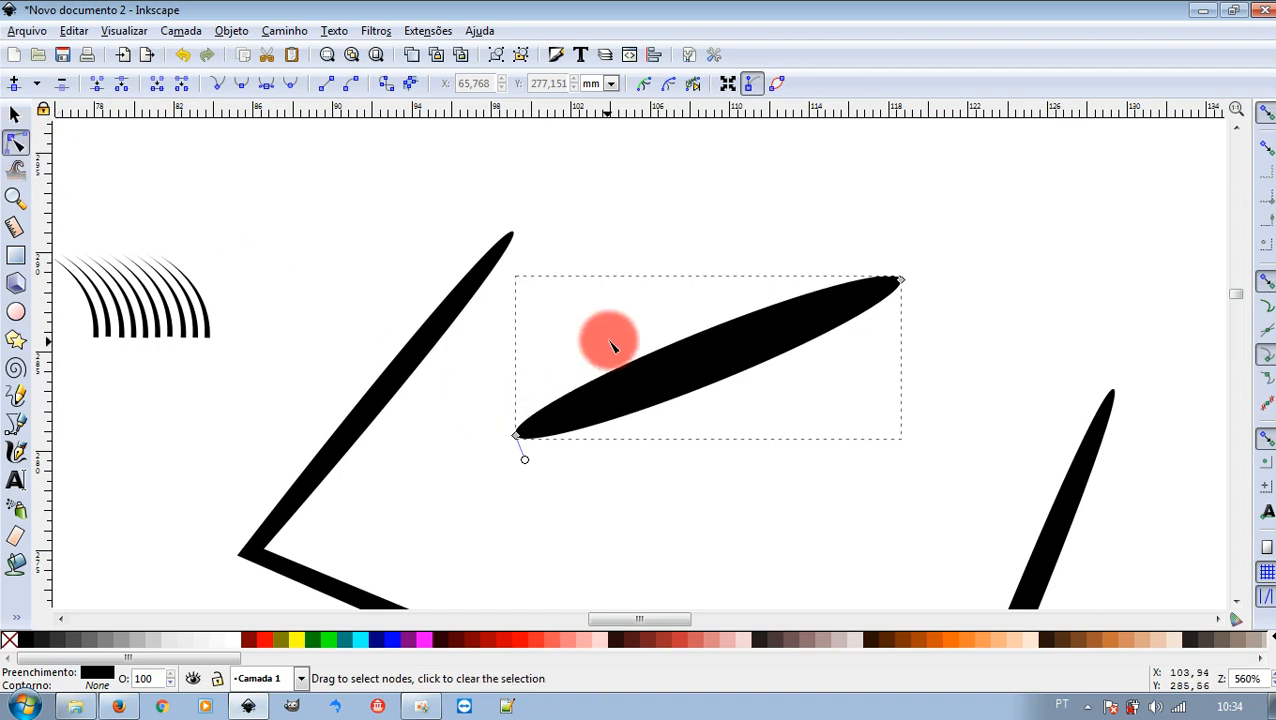
{"action": "mouse_move", "coordinate": [903, 288]}
{"action": "left_mouse_down"}
{"action": "mouse_move", "coordinate": [806, 316]}
{"action": "mouse_move", "coordinate": [746, 352]}
{"action": "mouse_move", "coordinate": [713, 349]}
{"action": "left_mouse_up"}
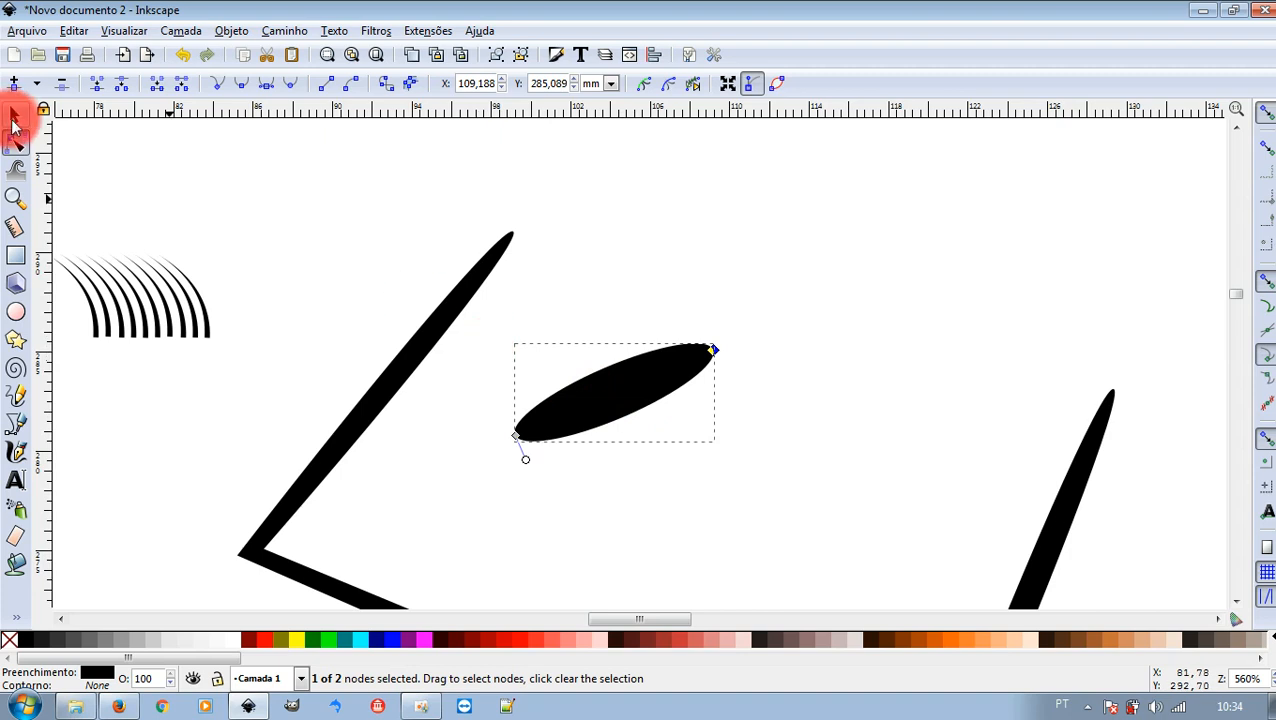
{"action": "left_click", "coordinate": [14, 114]}
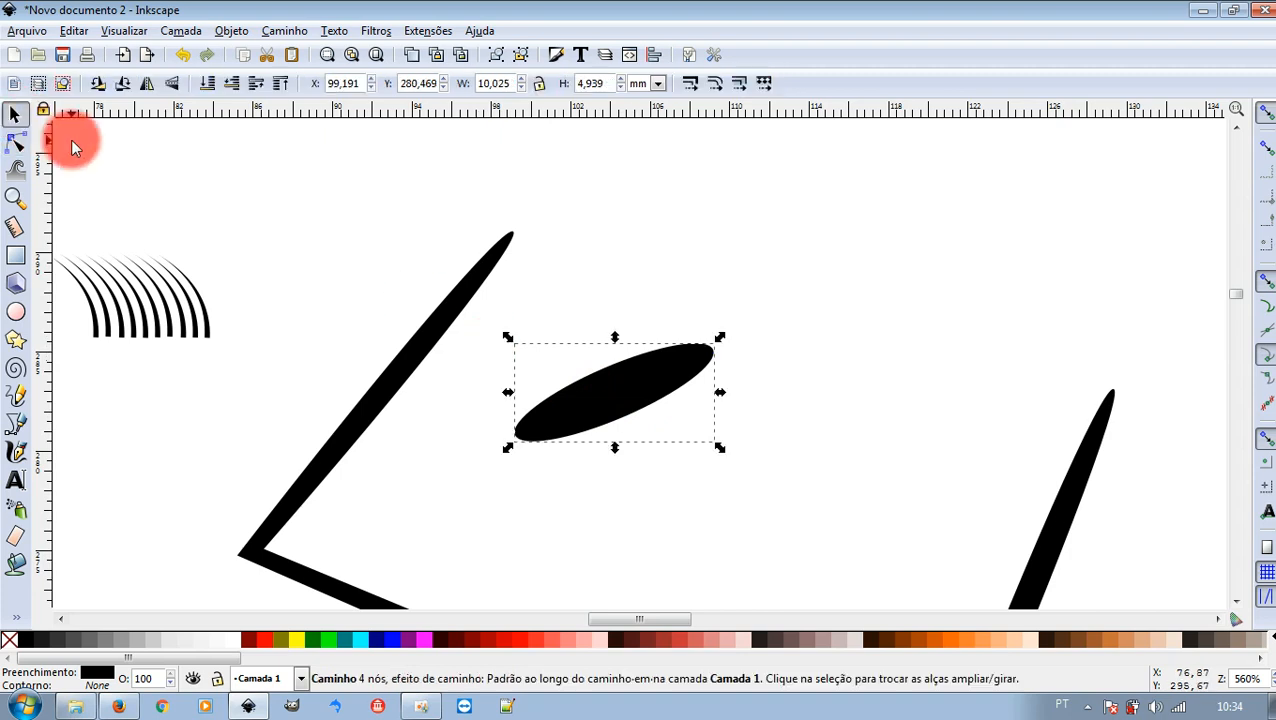
Draw a two-segment Elipse path above the short ellipse stroke, running up to the right and back down to the lower left
{"action": "left_click", "coordinate": [16, 397]}
{"action": "left_click", "coordinate": [16, 423]}
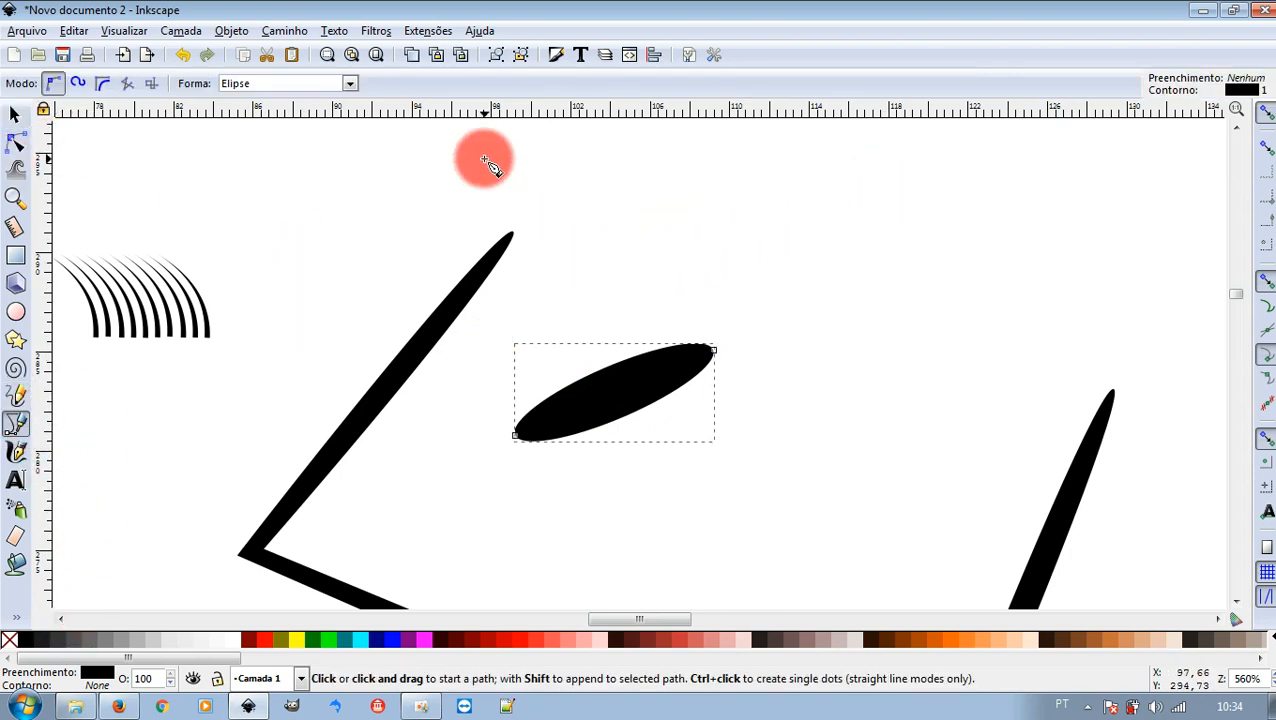
{"action": "left_click", "coordinate": [667, 241]}
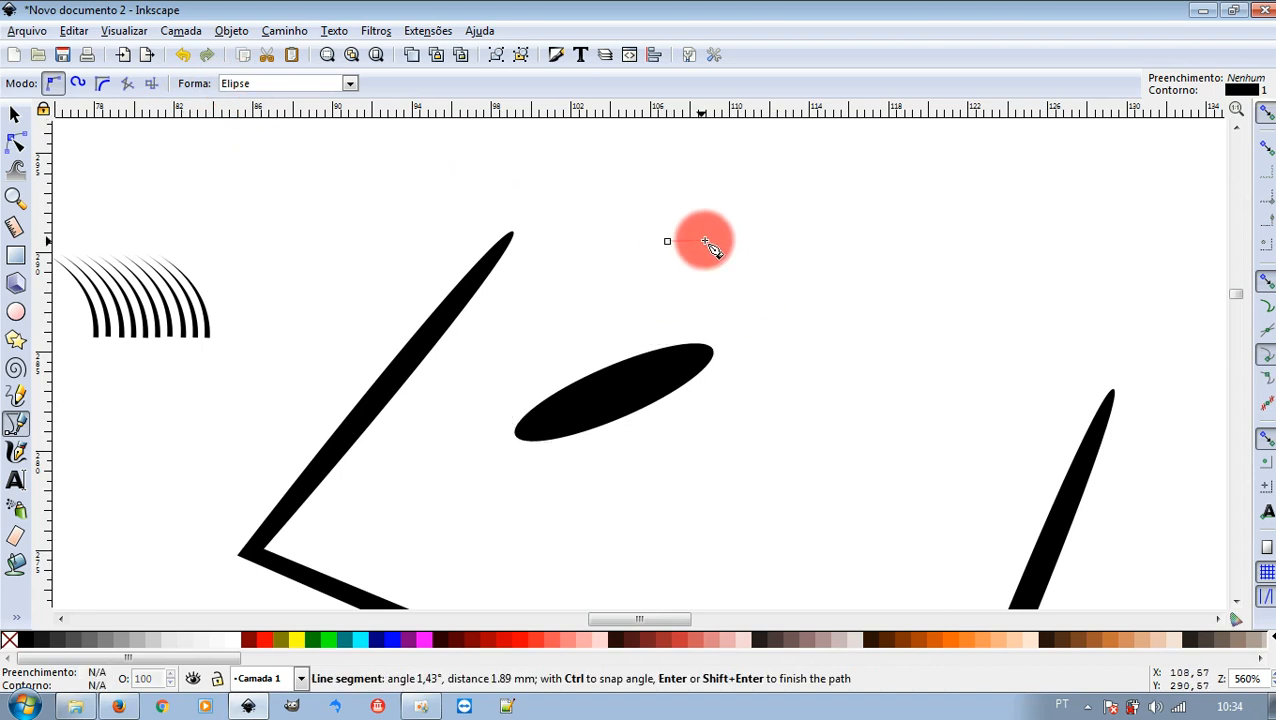
{"action": "left_click", "coordinate": [1160, 150]}
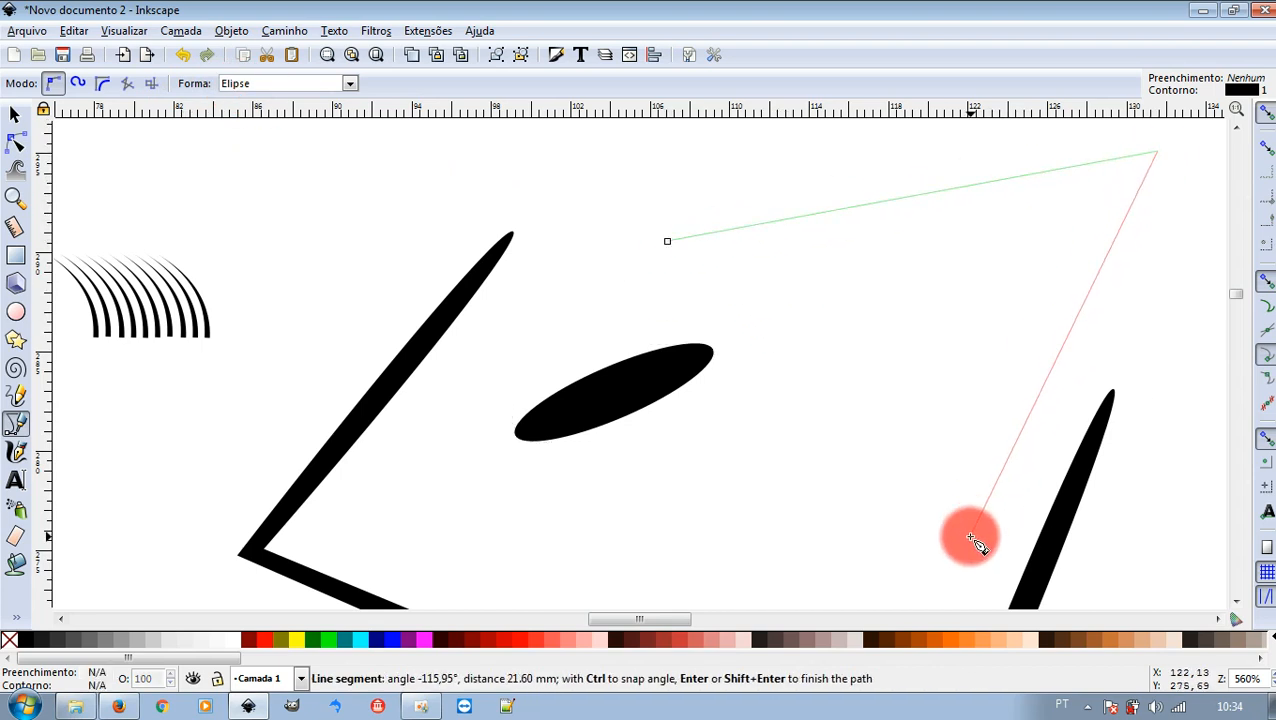
{"action": "double_click", "coordinate": [970, 536]}
Bend both segments of the two-segment path inward, curving the upper one downward and the other one toward the left
{"action": "left_click", "coordinate": [16, 143]}
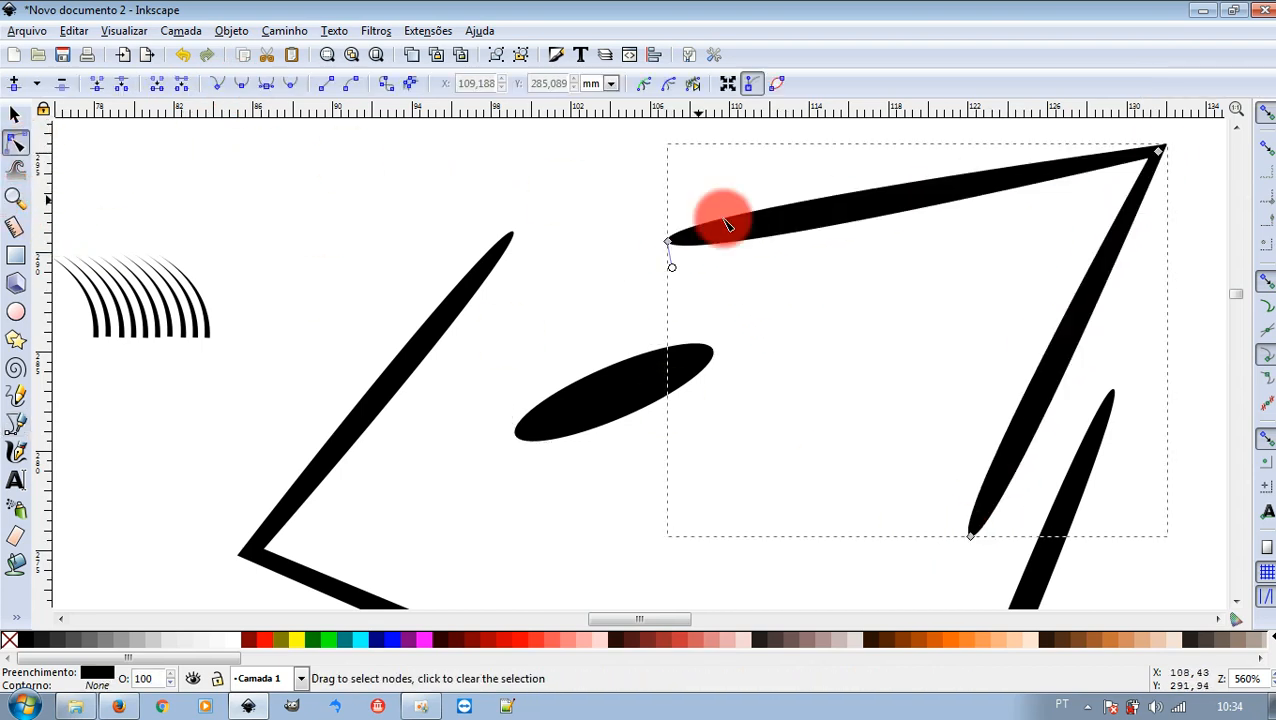
{"action": "left_click_drag", "start_coordinate": [897, 214], "coordinate": [930, 318]}
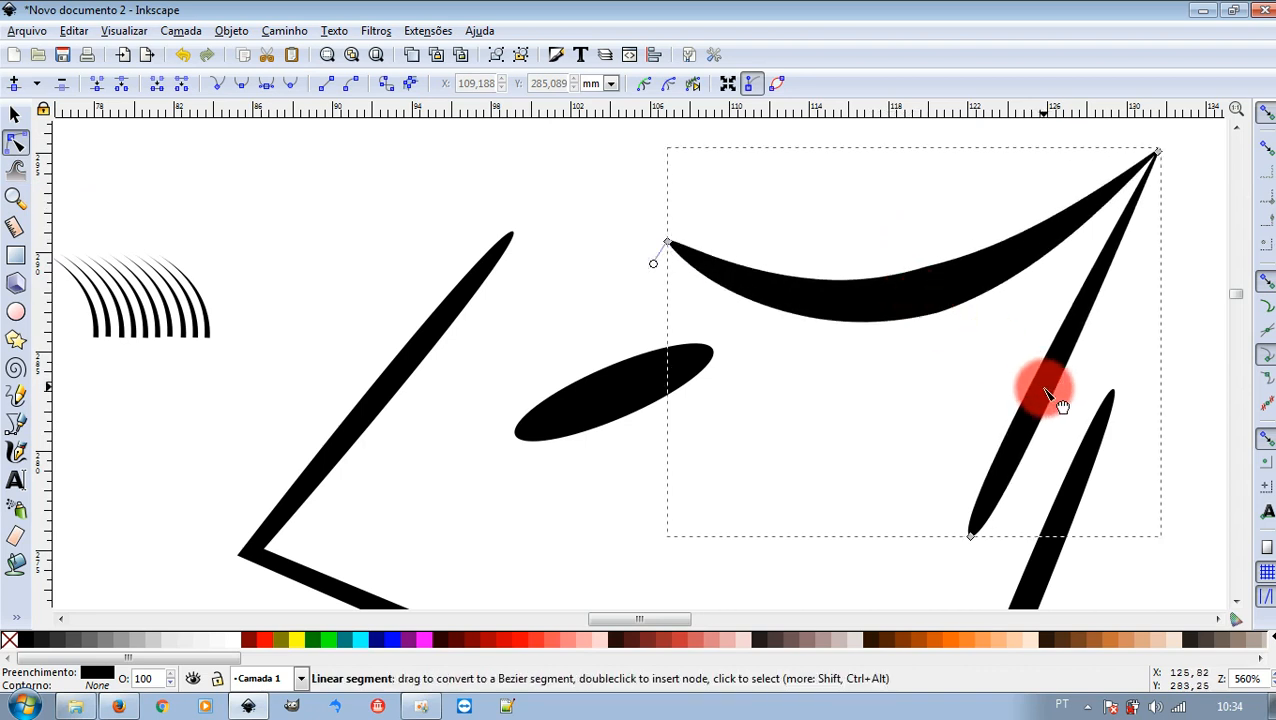
{"action": "left_click_drag", "start_coordinate": [1046, 389], "coordinate": [987, 367]}
{"action": "left_click", "coordinate": [1066, 363]}
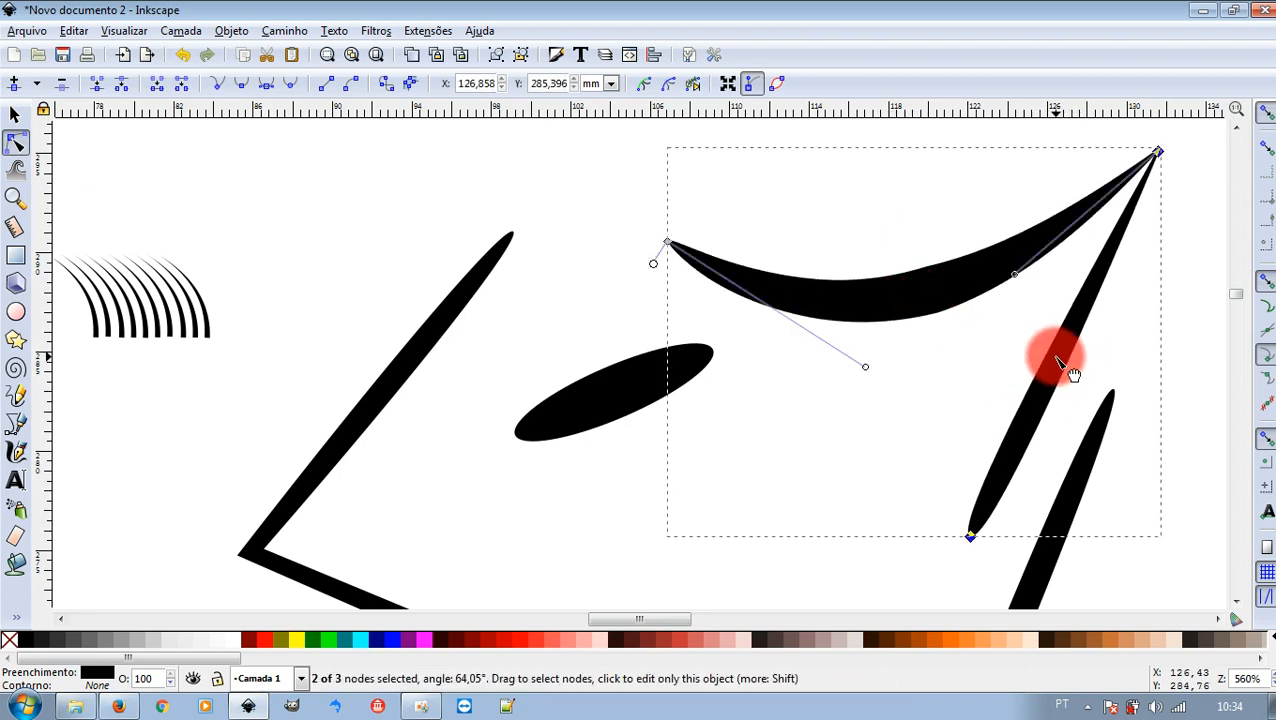
{"action": "left_click_drag", "start_coordinate": [1066, 363], "coordinate": [986, 327]}
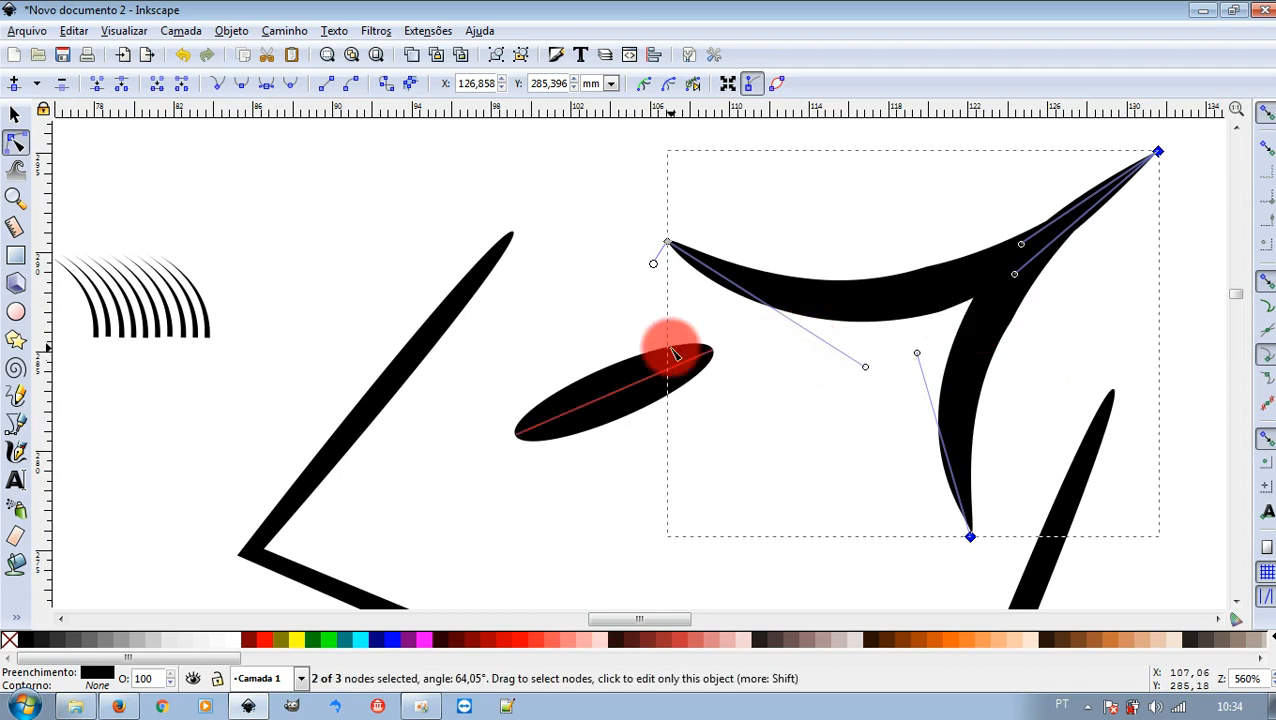
Move the upper-right node of the curved two-segment path inward to about X 130.1, Y 293.5 mm
{"action": "left_click", "coordinate": [625, 288]}
{"action": "left_click", "coordinate": [893, 303]}
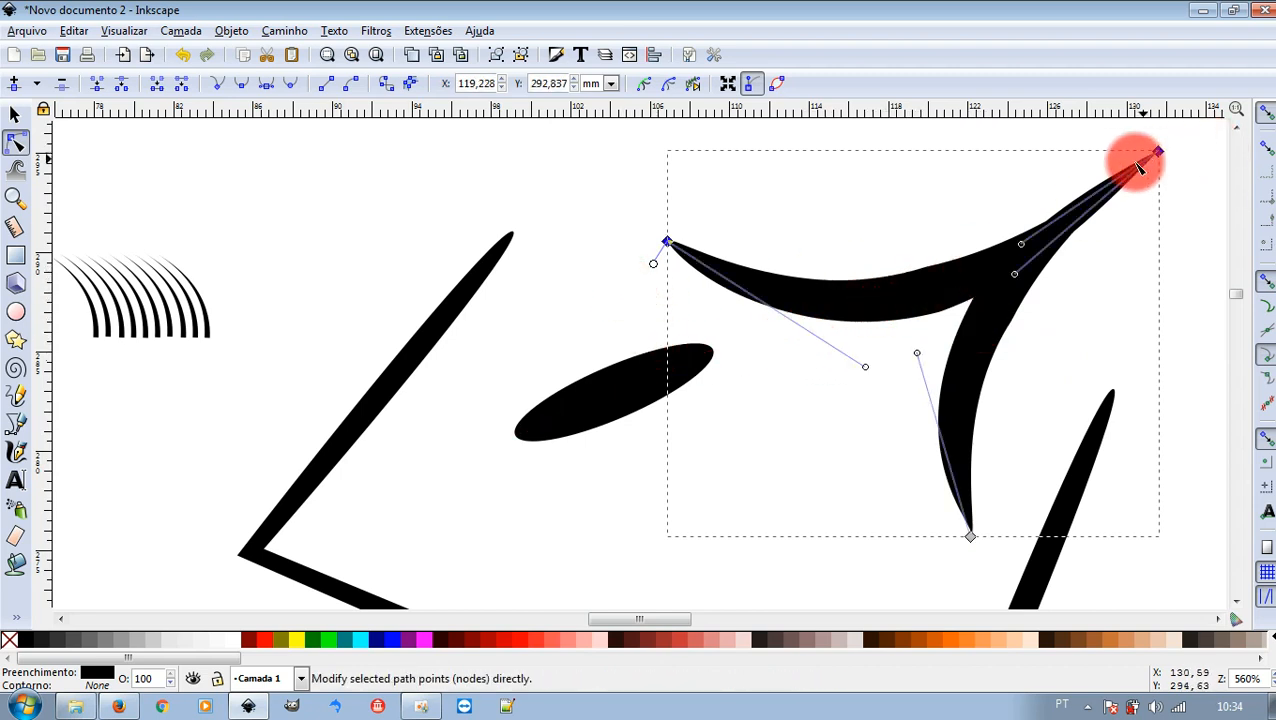
{"action": "left_click", "coordinate": [14, 114]}
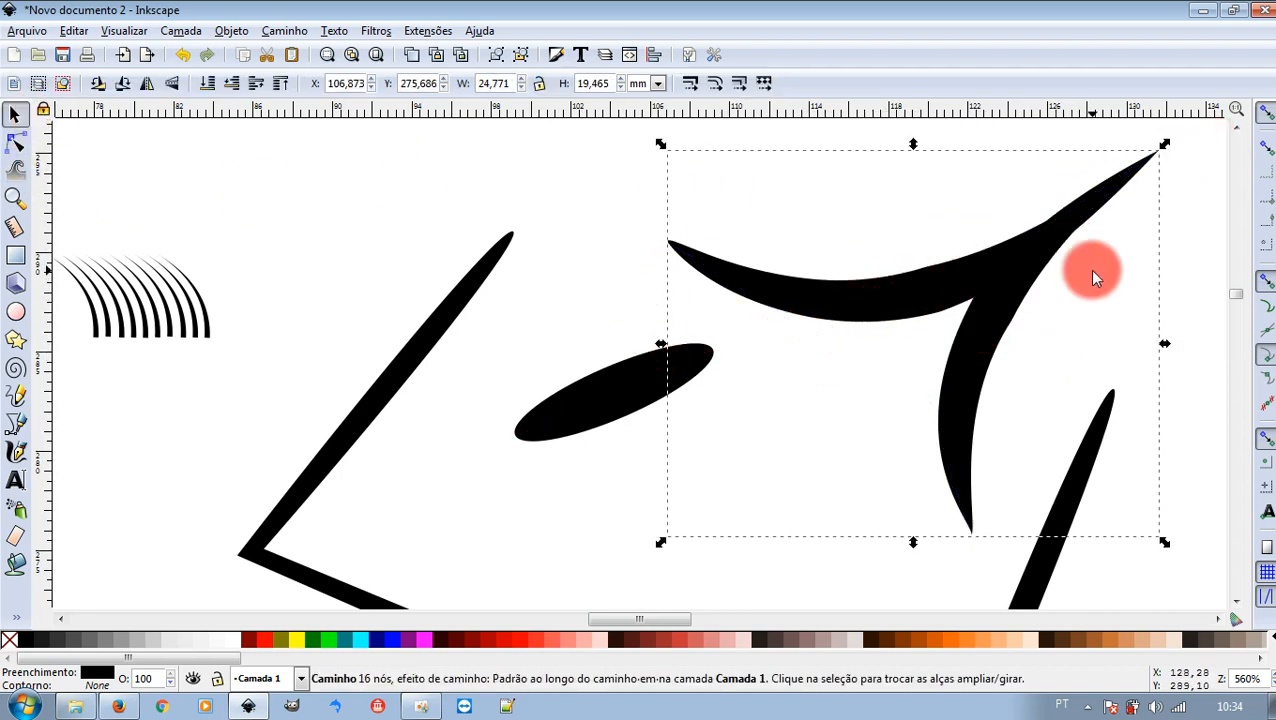
{"action": "key", "text": "n"}
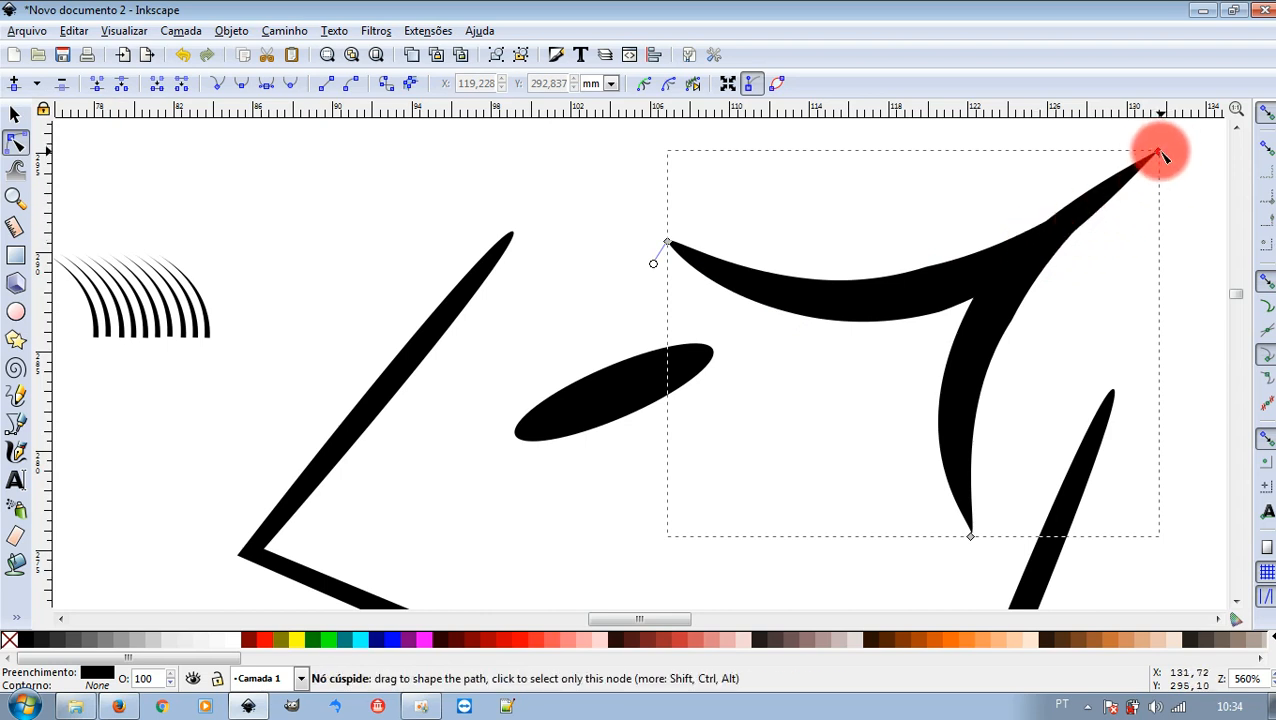
{"action": "left_click_drag", "start_coordinate": [1160, 152], "coordinate": [1129, 183]}
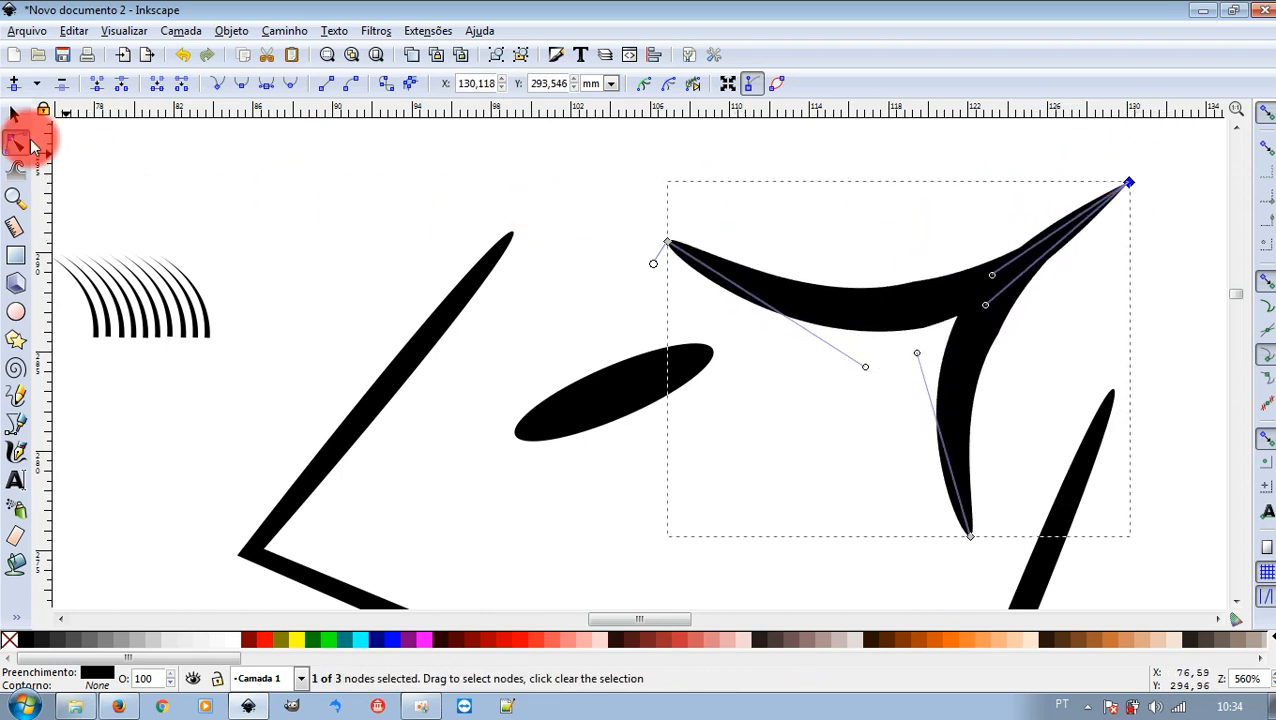
Inspect the curved two-segment path as a whole object and in node editing, checking its segments and upper-right node, and deselect it
{"action": "left_click", "coordinate": [10, 115]}
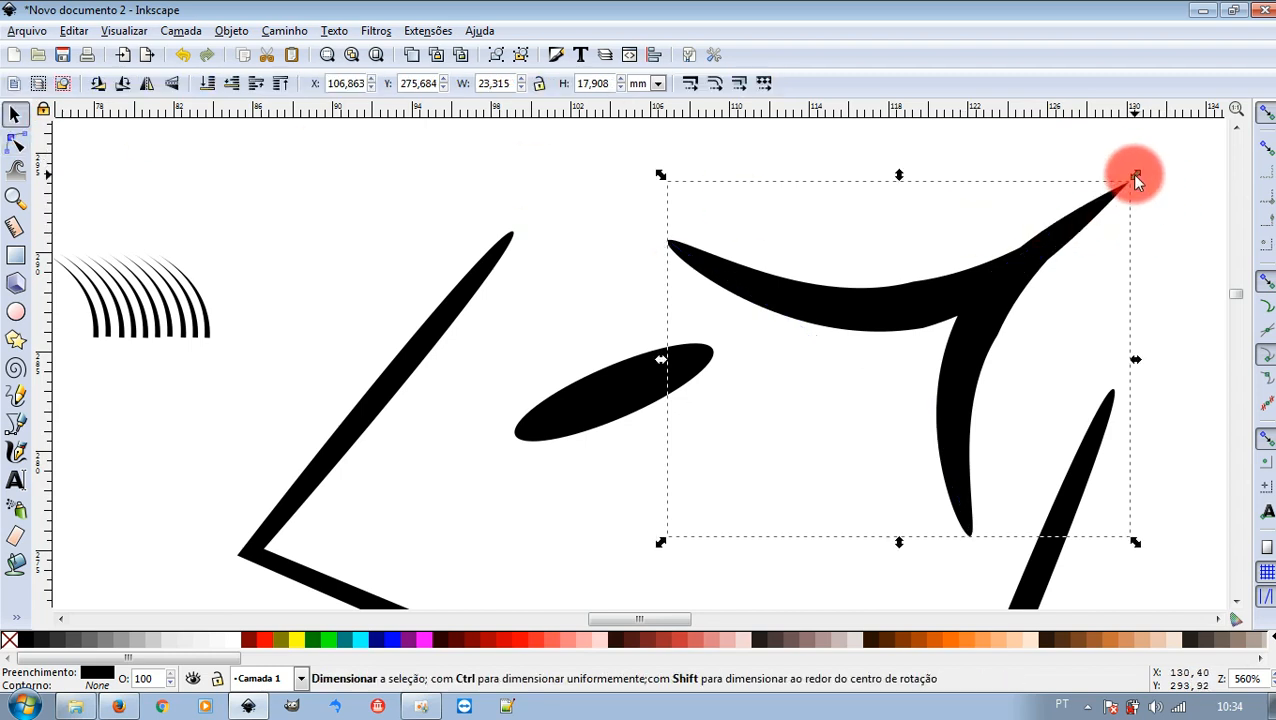
{"action": "double_click", "coordinate": [1107, 191]}
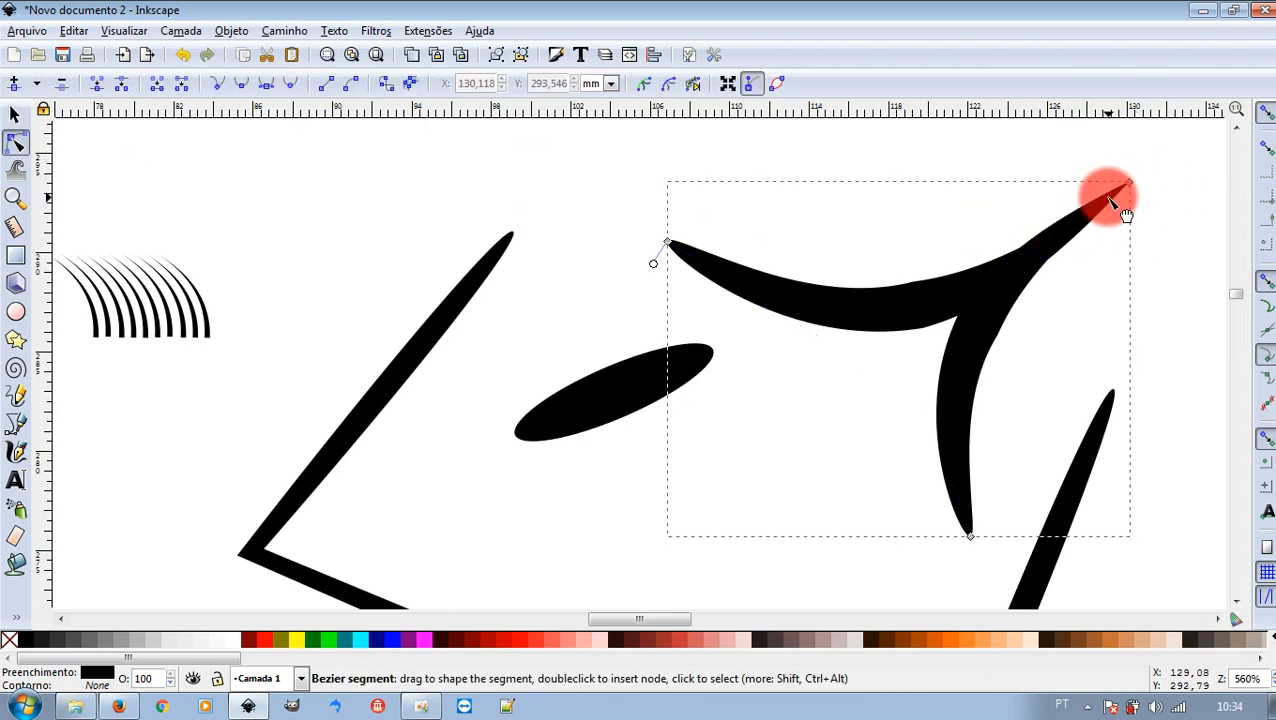
{"action": "left_click", "coordinate": [1112, 205]}
{"action": "left_click", "coordinate": [942, 190]}
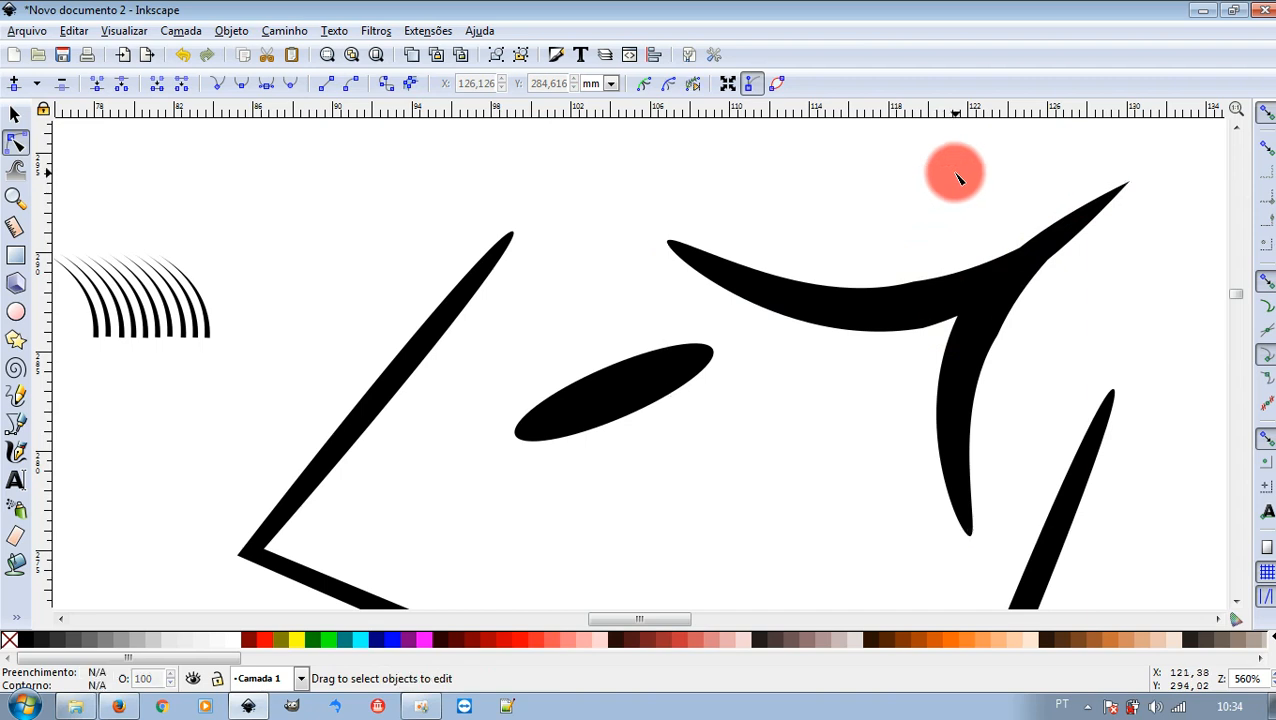
{"action": "left_click", "coordinate": [1007, 268]}
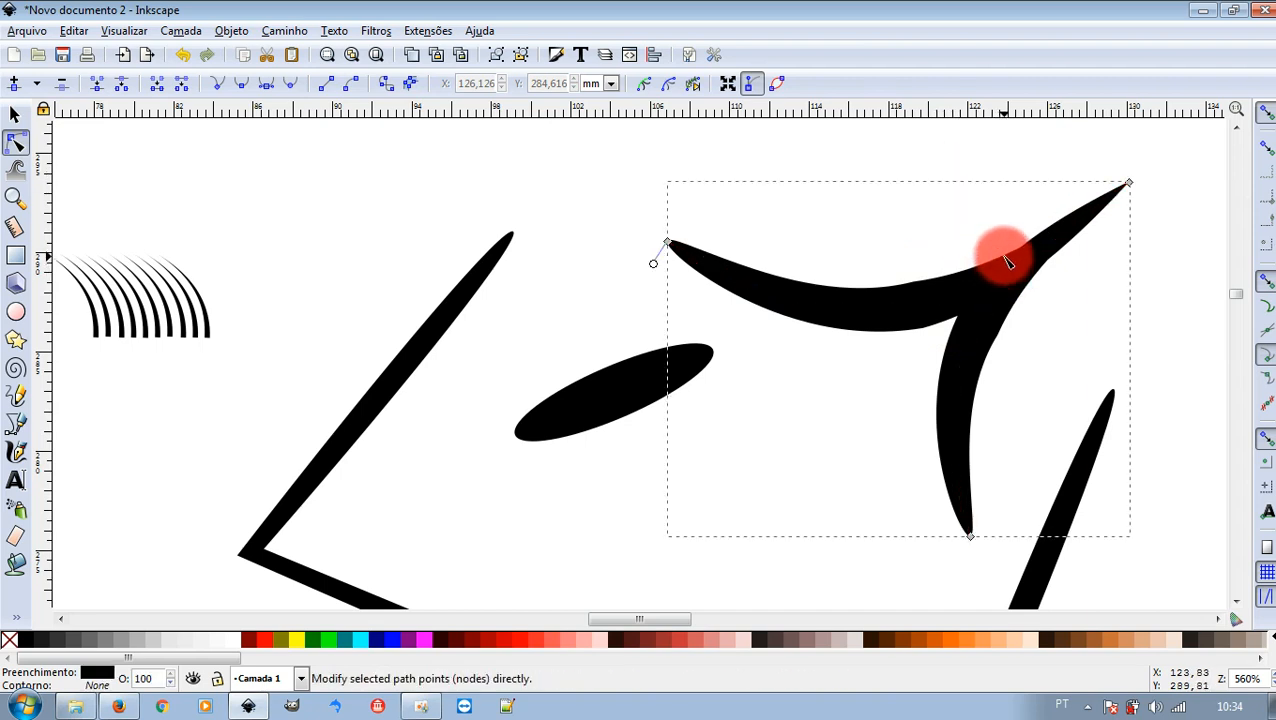
{"action": "left_click", "coordinate": [1153, 248]}
{"action": "left_click", "coordinate": [1131, 191]}
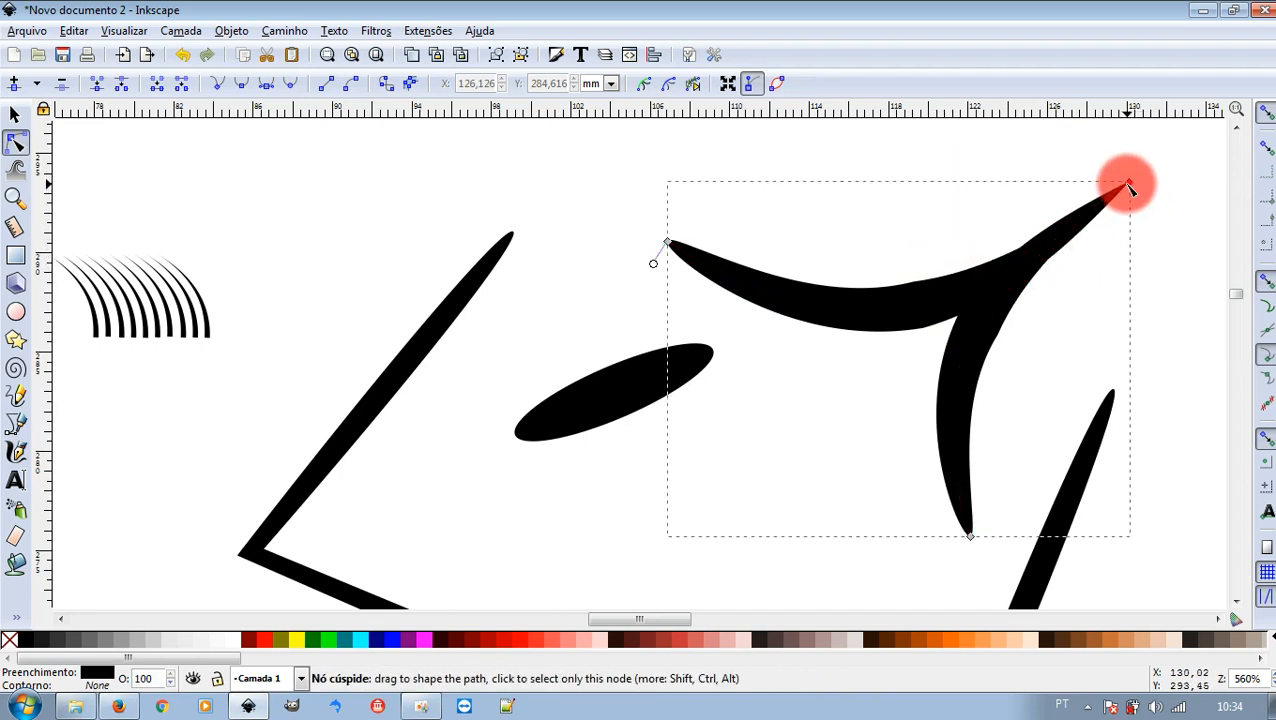
{"action": "left_click", "coordinate": [1129, 187]}
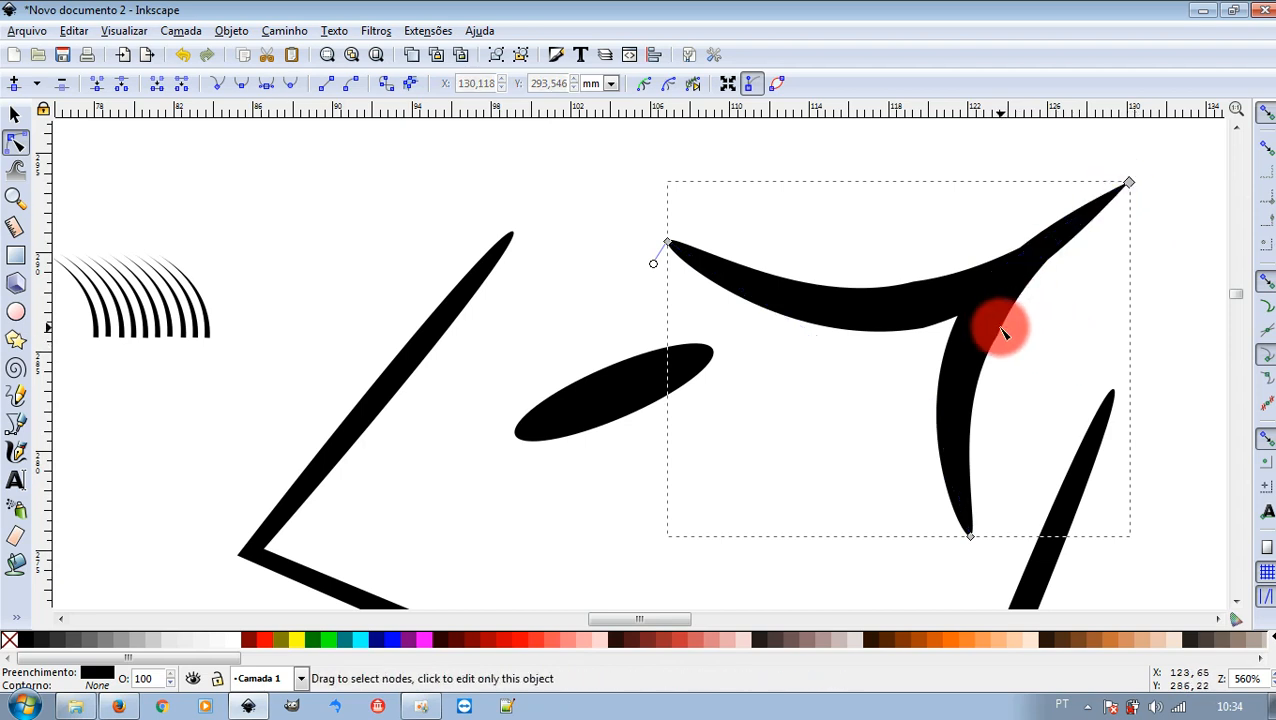
{"action": "left_click", "coordinate": [460, 240]}
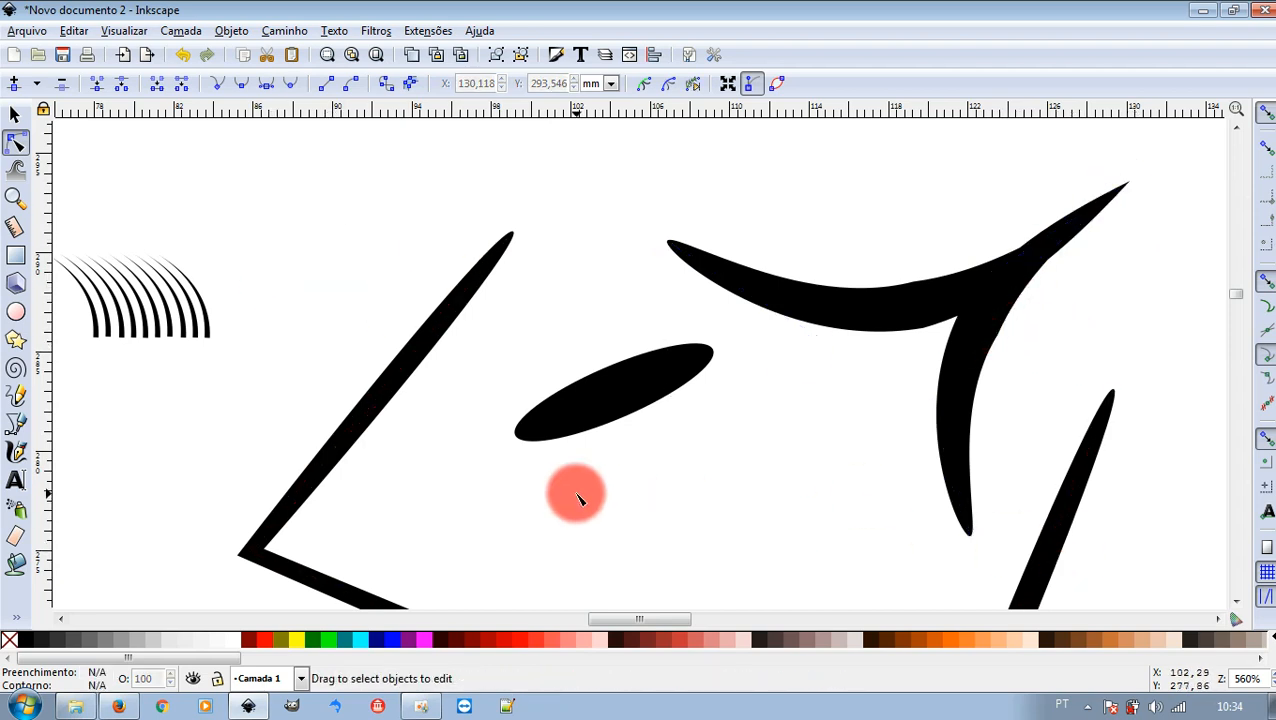
Zoom out to 198% and bring all the drawn lines and strokes into view together
{"action": "scroll", "coordinate": [577, 497], "scroll_direction": "down", "scroll_amount": 3}
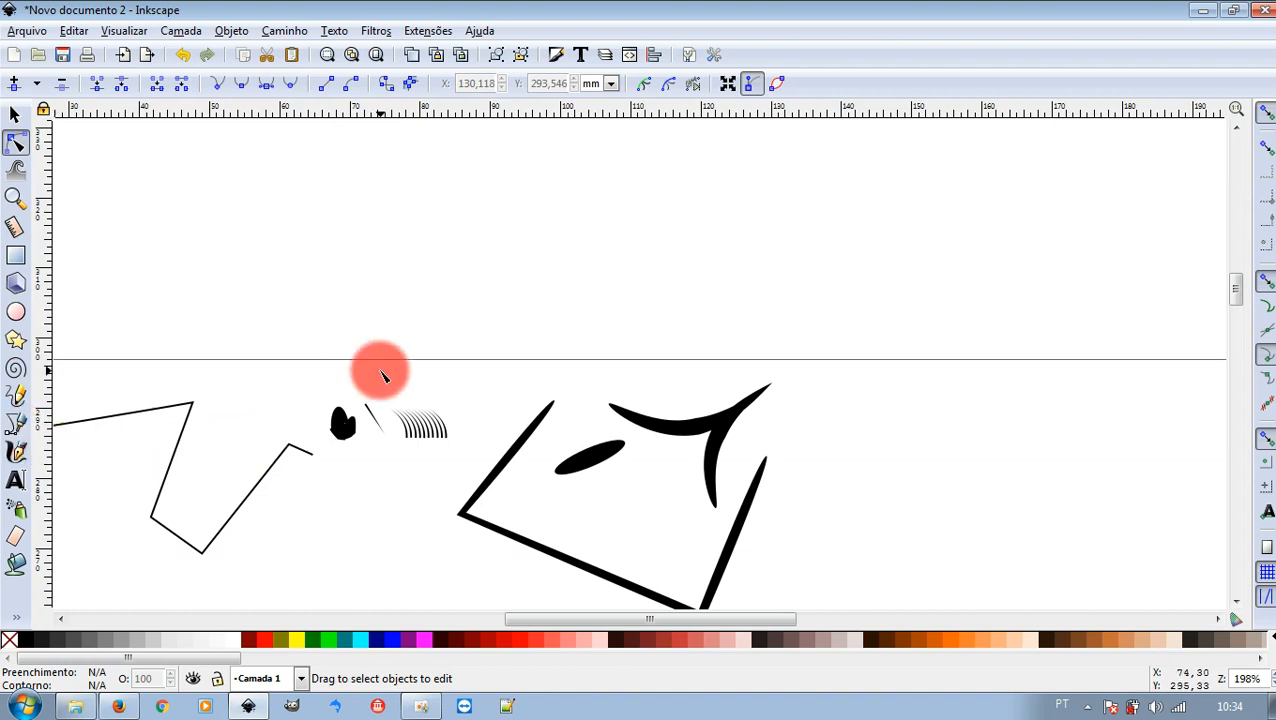
{"action": "scroll", "coordinate": [400, 368], "scroll_direction": "down", "scroll_amount": 3}
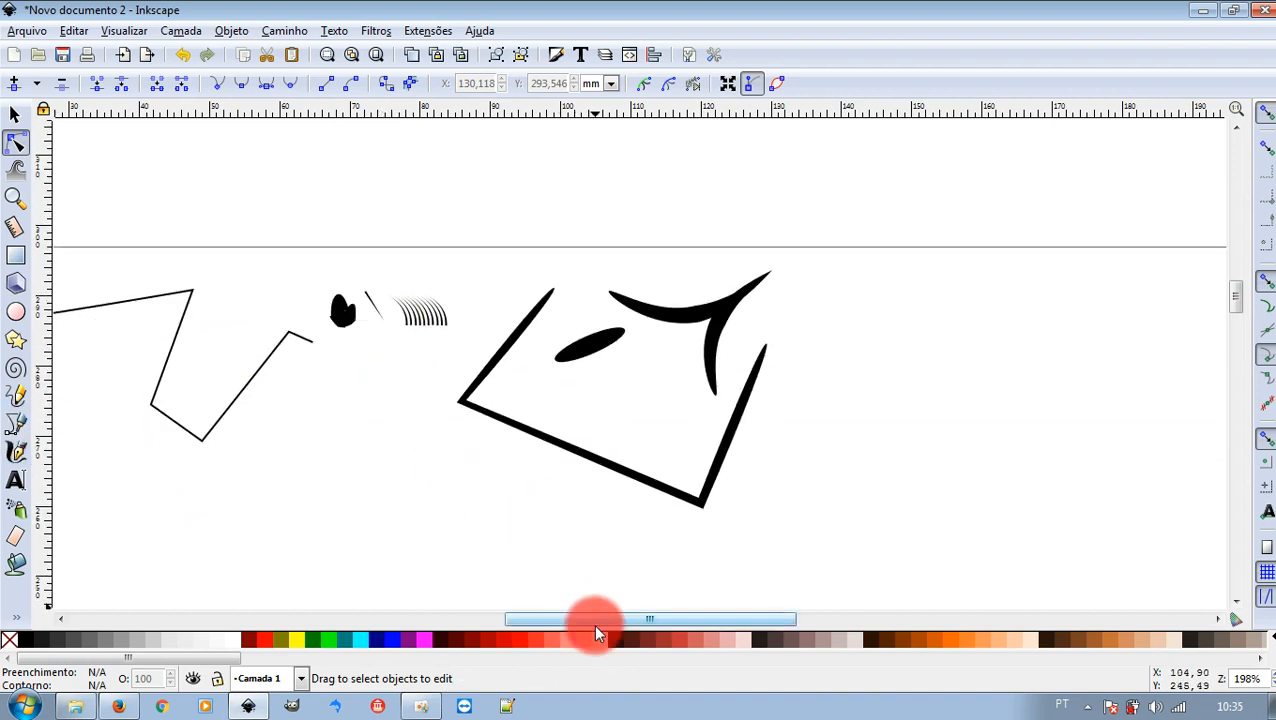
{"action": "left_click_drag", "start_coordinate": [593, 623], "coordinate": [547, 629]}
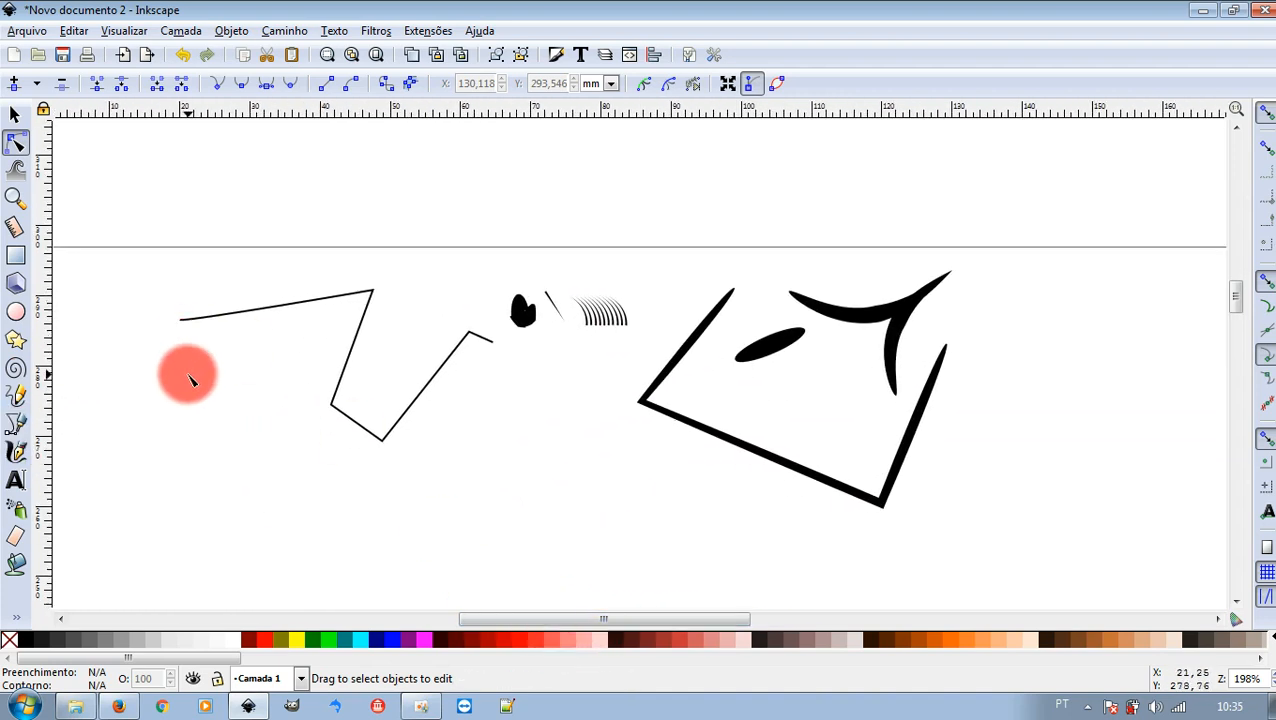